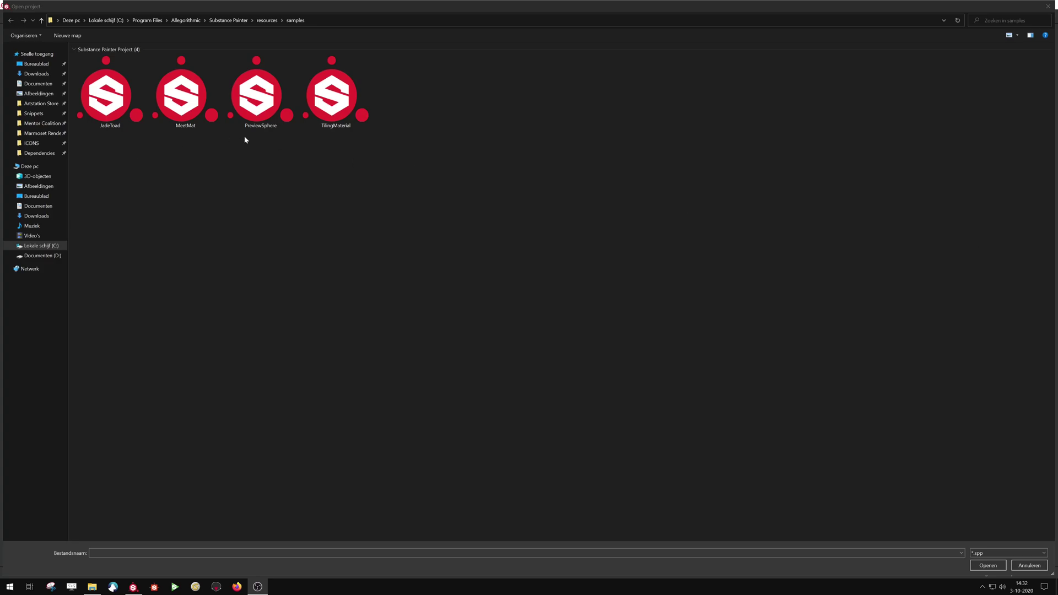
Open the PreviewSphere sample project from the samples folder.
left_click(265, 110)
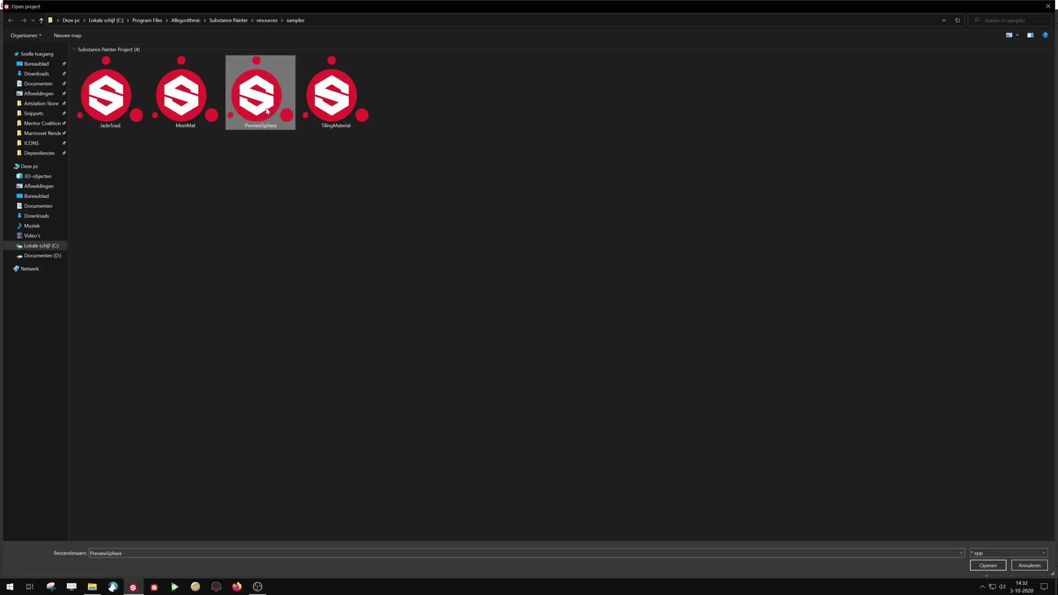
double_click(267, 111)
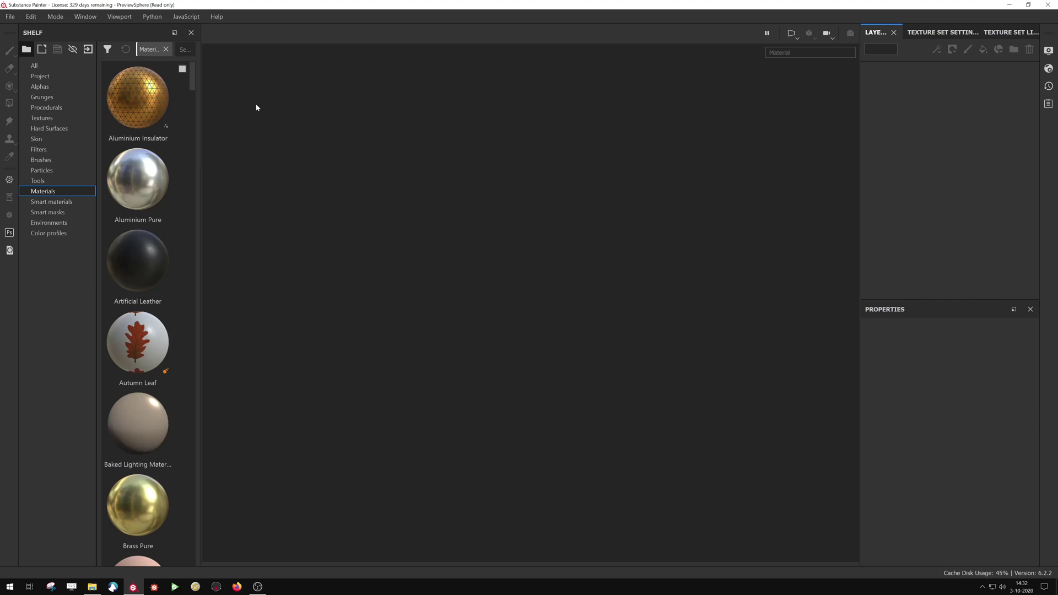
scroll(547, 288, "up", 3)
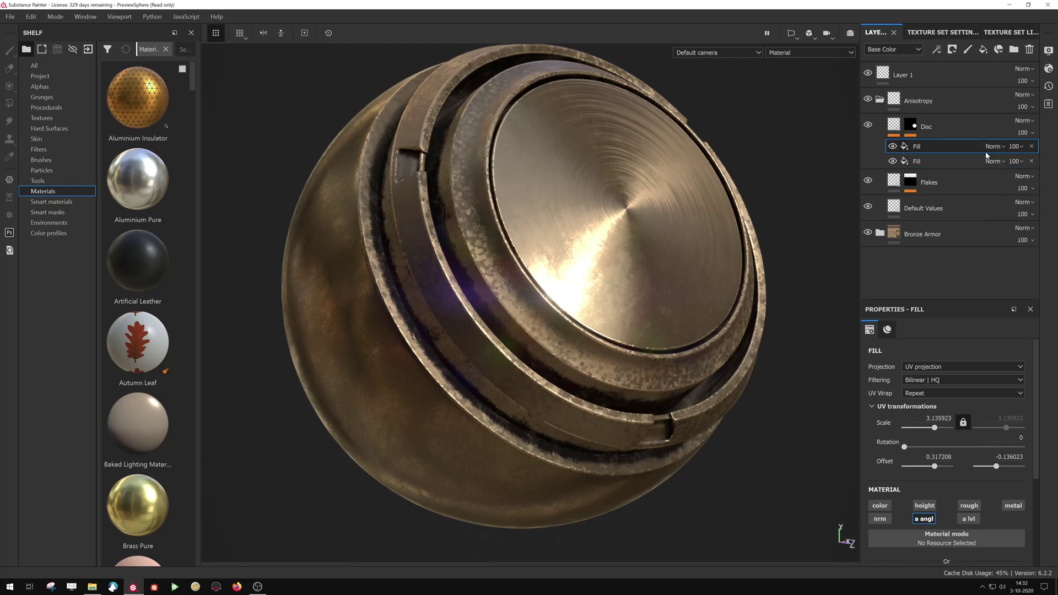
Delete the Disc layer and import Dynamic Milling Brush V1.sbsar as a procedural into the current session.
left_click(979, 121)
left_click(1028, 49)
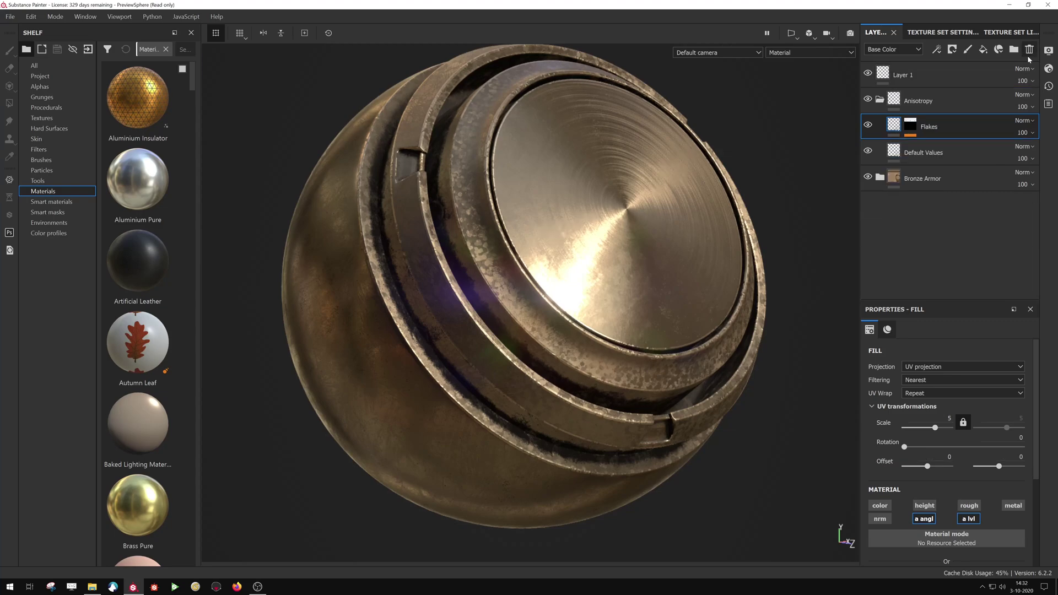
left_click(92, 587)
left_click_drag(812, 408, 153, 437)
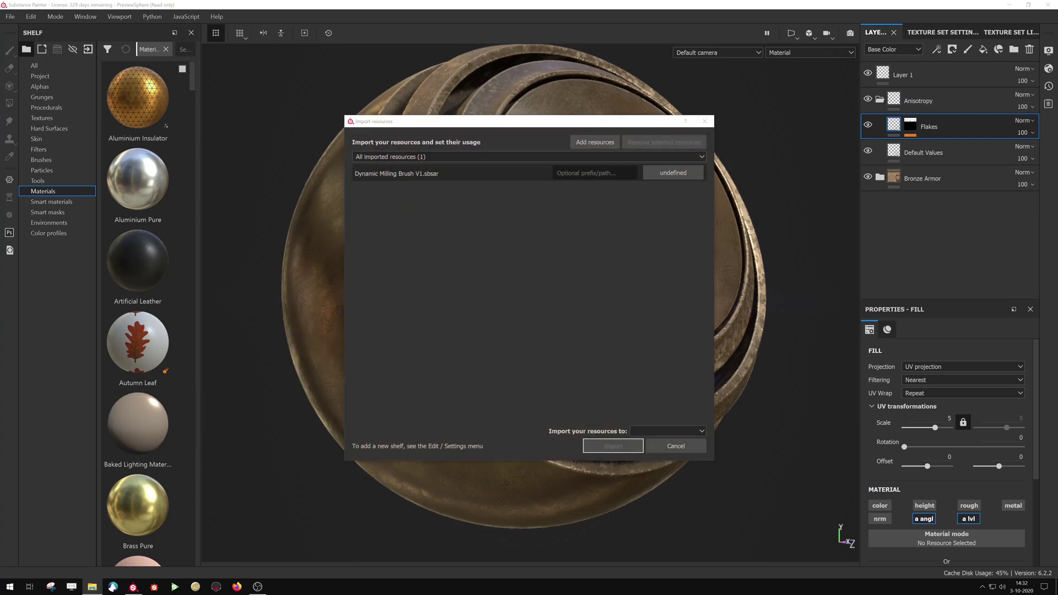
left_click(672, 173)
left_click(684, 232)
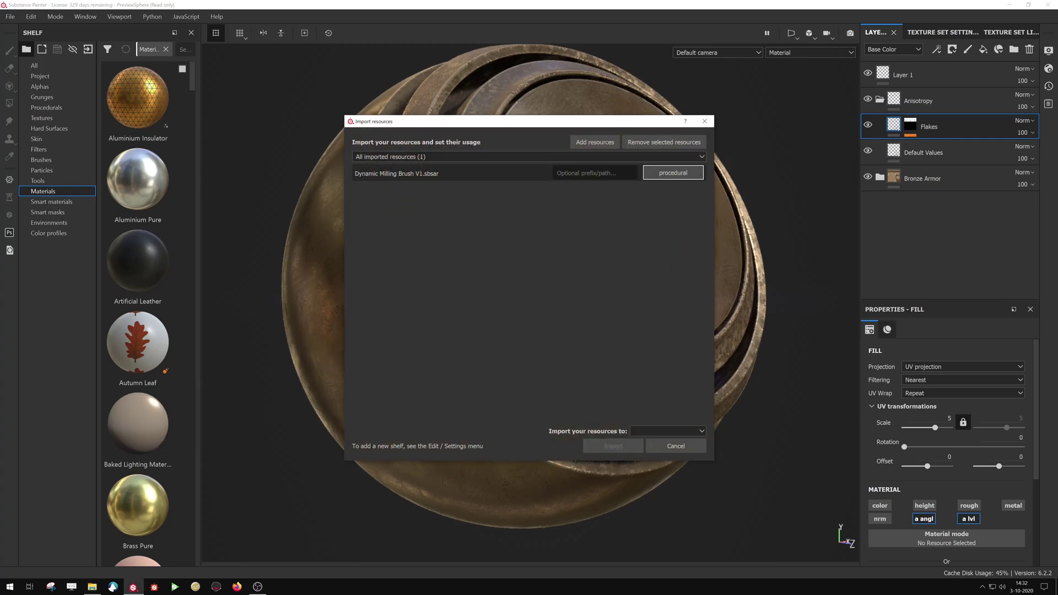
left_click(668, 431)
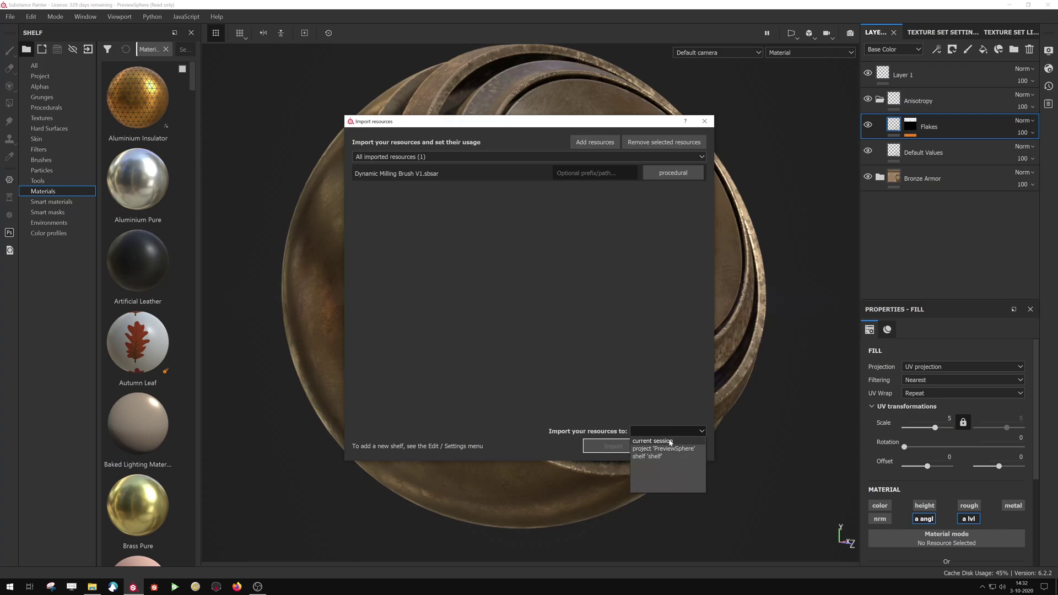
left_click(653, 439)
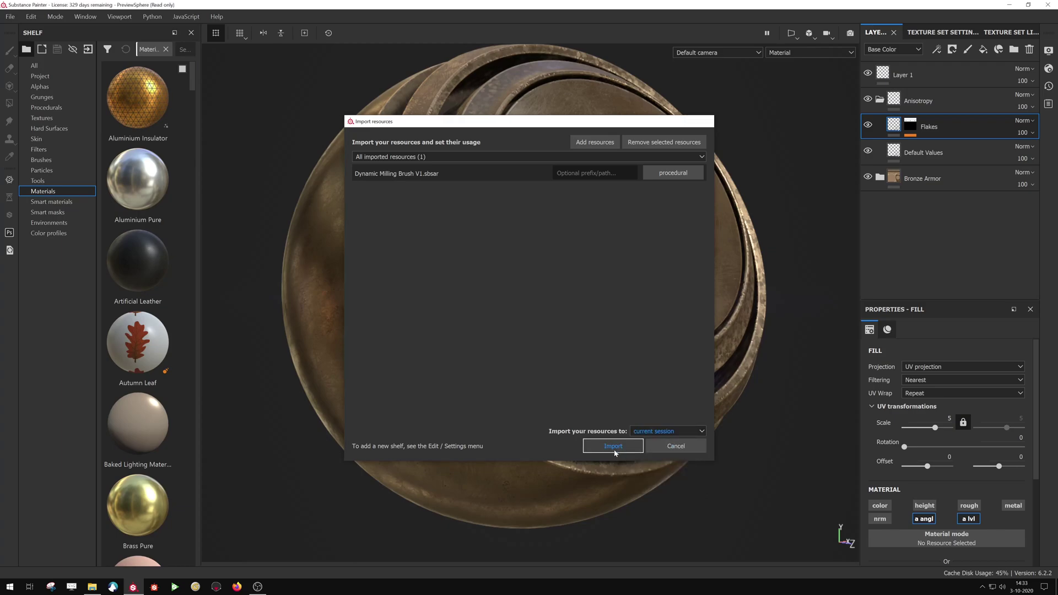
left_click(615, 450)
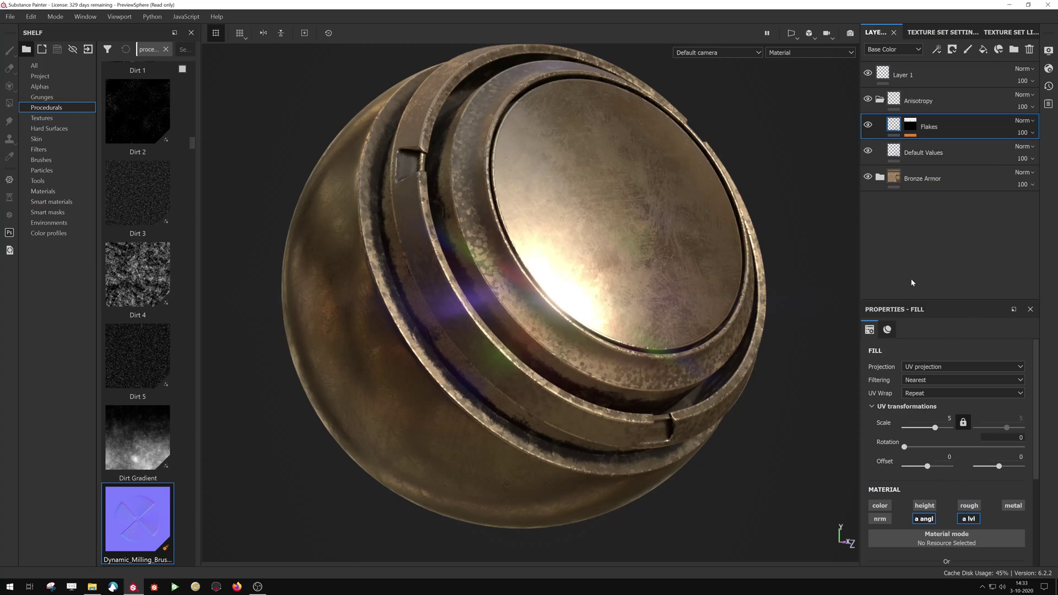
Add a paint layer limited to the anisotropy angle and level channels, with color, normal, roughness and metal off.
left_click(967, 49)
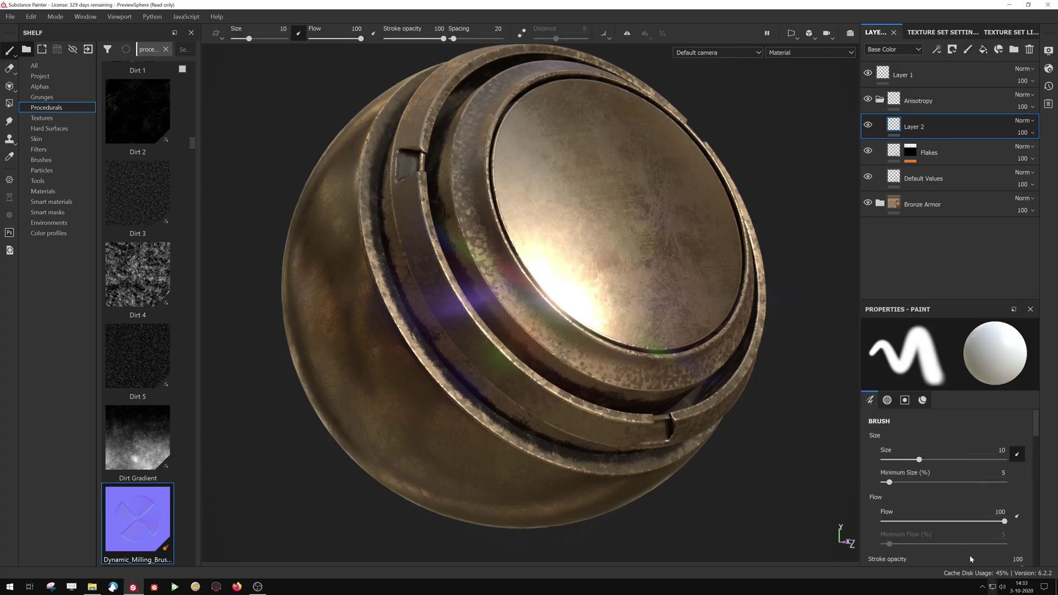
scroll(947, 468, "down", 3)
scroll(939, 495, "down", 5)
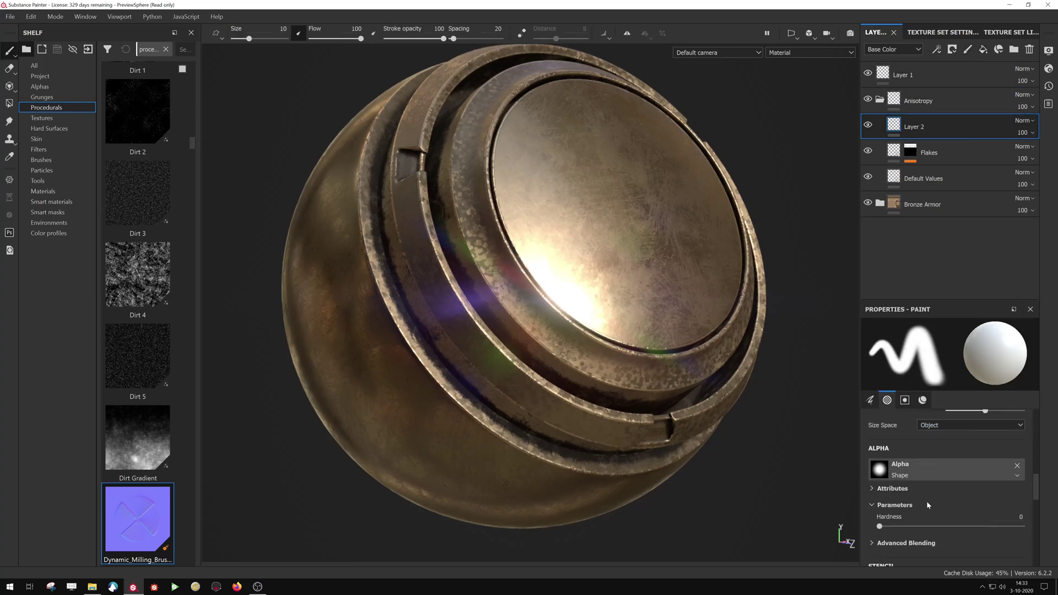
scroll(926, 509, "down", 4)
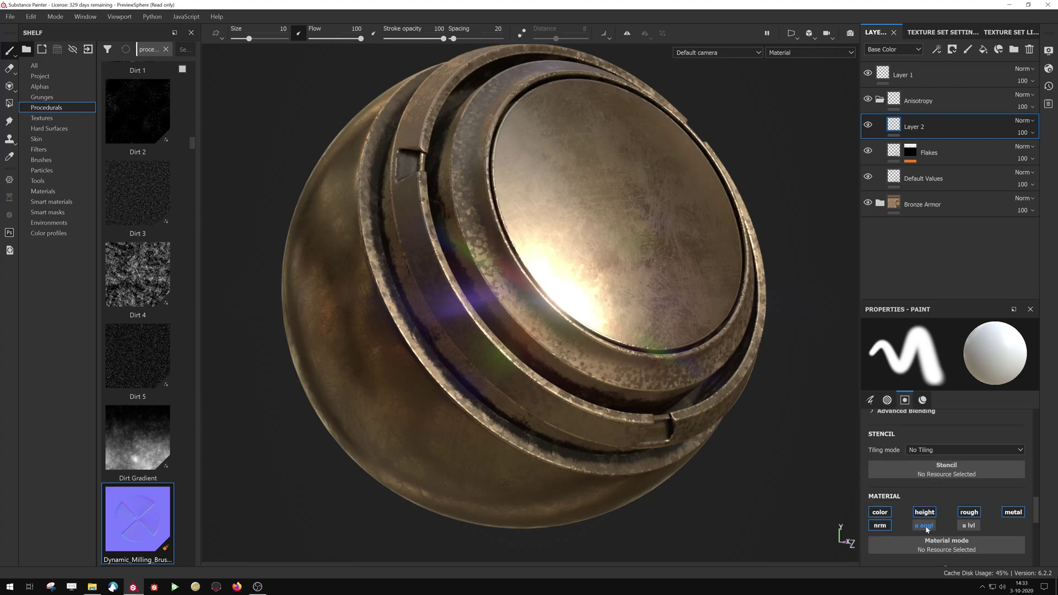
left_click(924, 524)
left_click(880, 524)
left_click(880, 511)
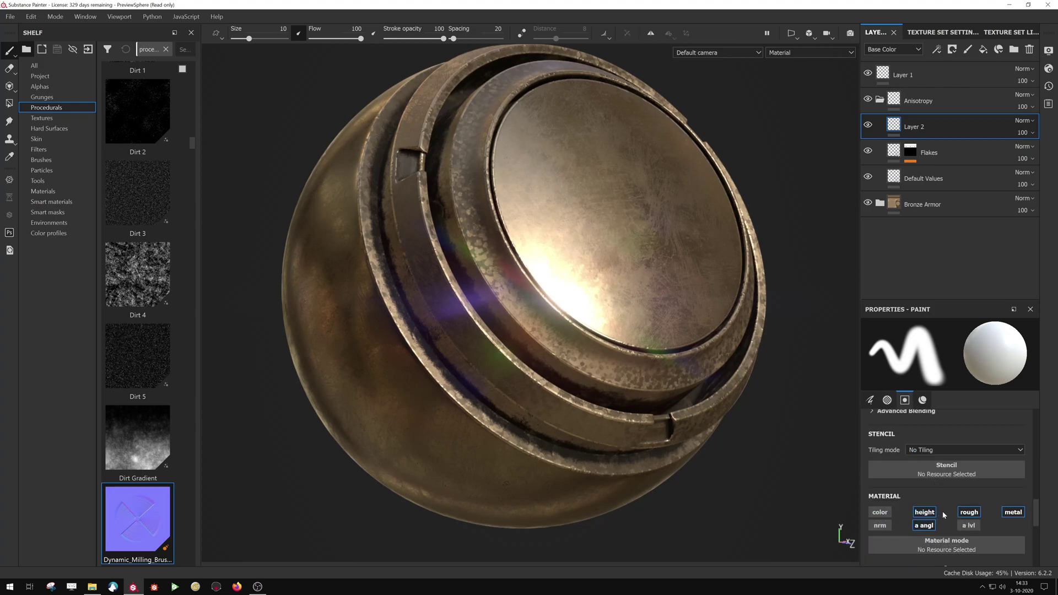
left_click(969, 512)
left_click(1012, 512)
left_click(969, 526)
Set the brush's Anisotropy level to 0.85 and Height to -0.125.
scroll(978, 528, "down", 4)
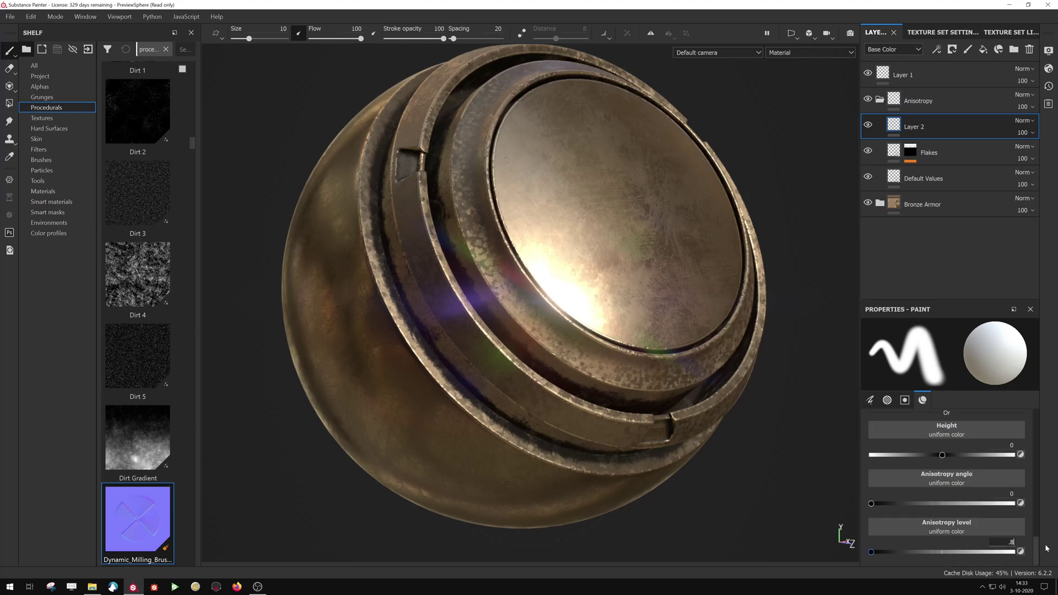
type("5")
key("Return")
left_click(1011, 445)
key("Return")
Load Dynamic_Milling_Brush into the Anisotropy angle slot using the anisotropyAngle output.
left_click_drag(138, 521, 921, 482)
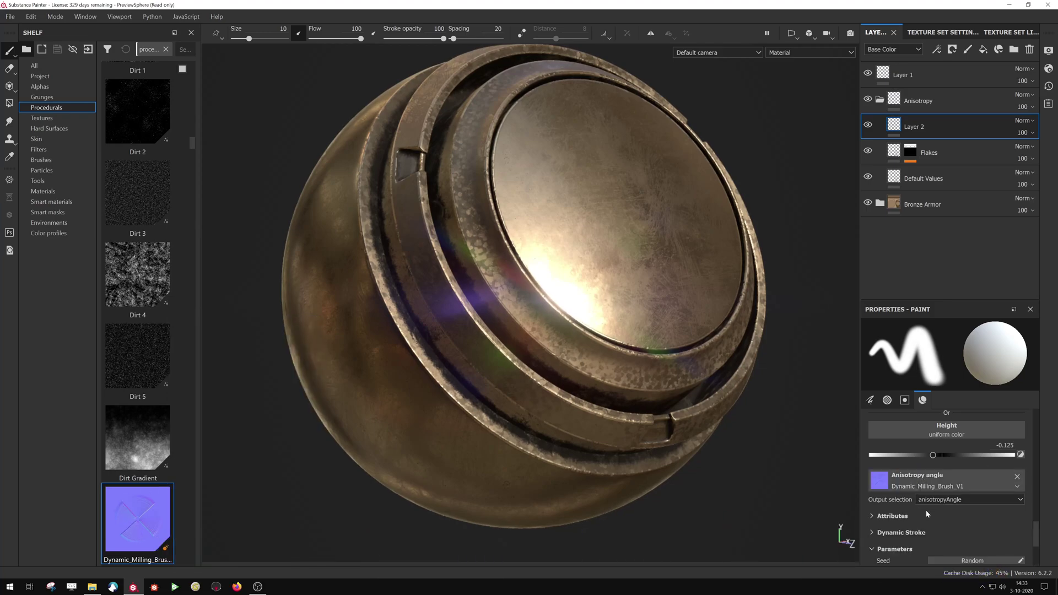
left_click(966, 499)
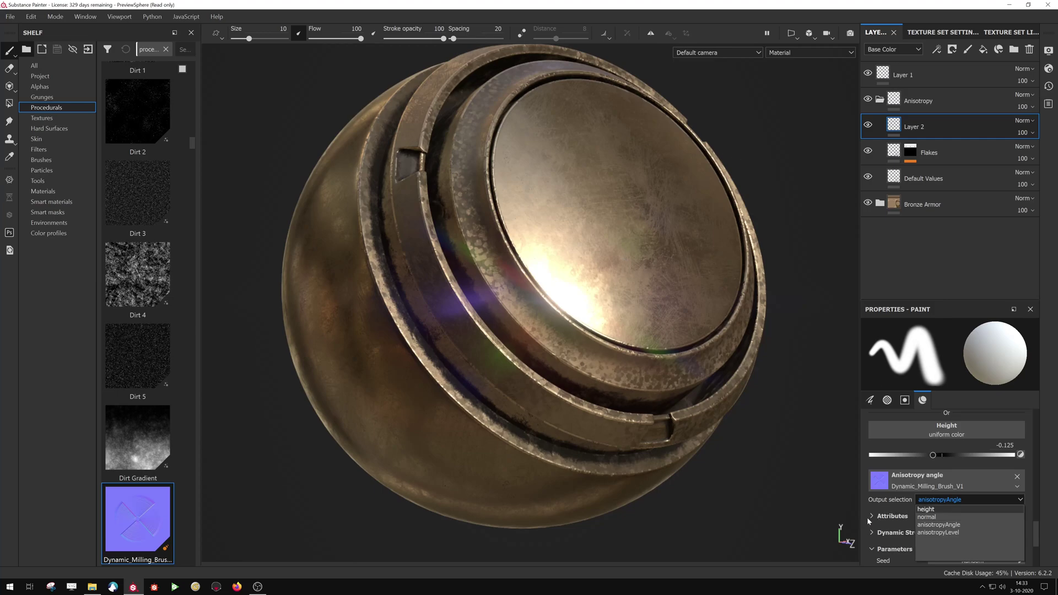
left_click(872, 477)
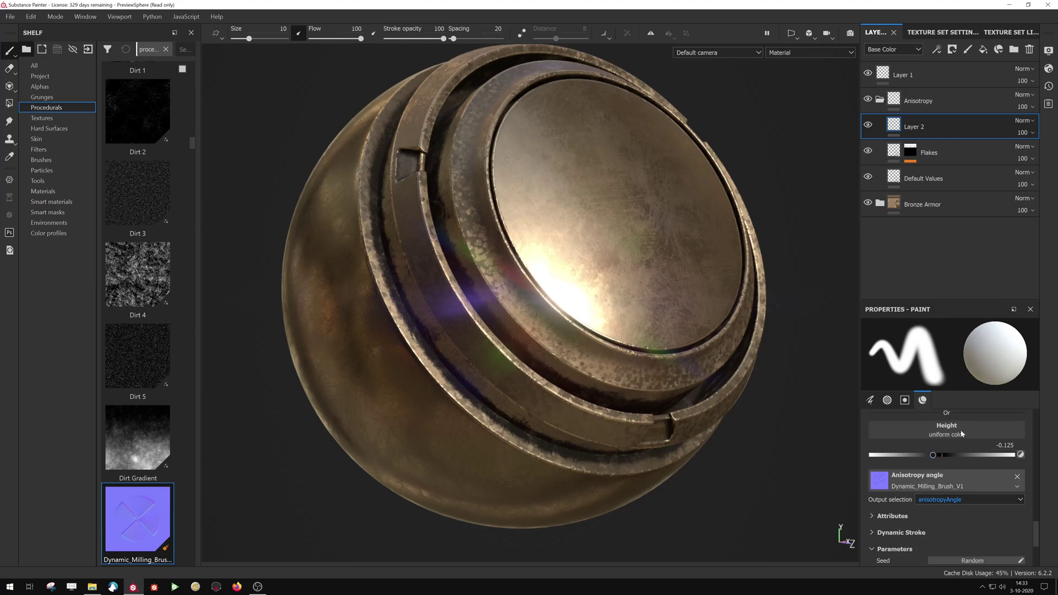
scroll(909, 509, "up", 10)
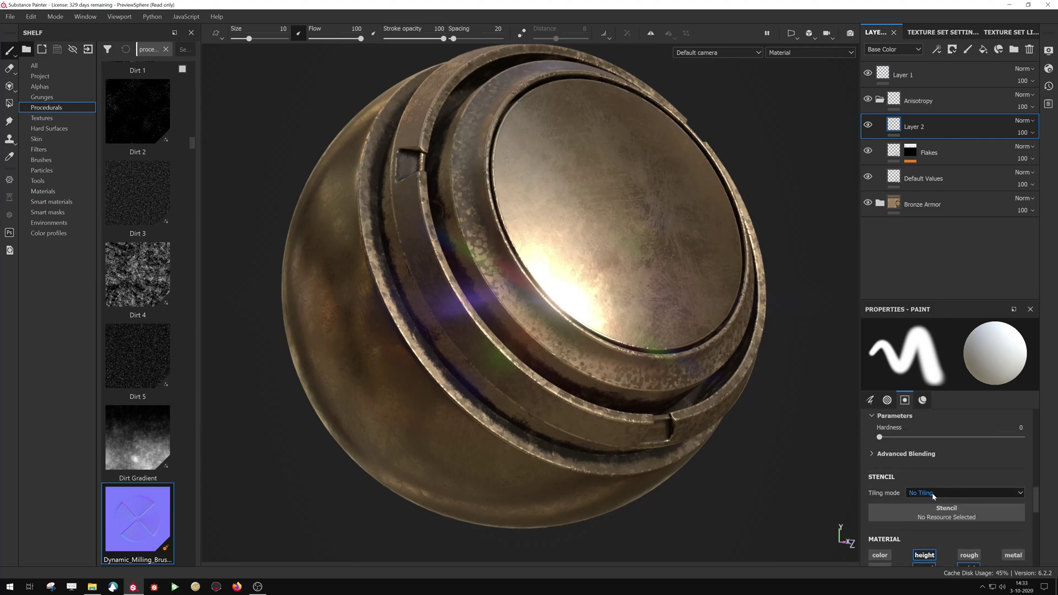
scroll(936, 488, "down", 3)
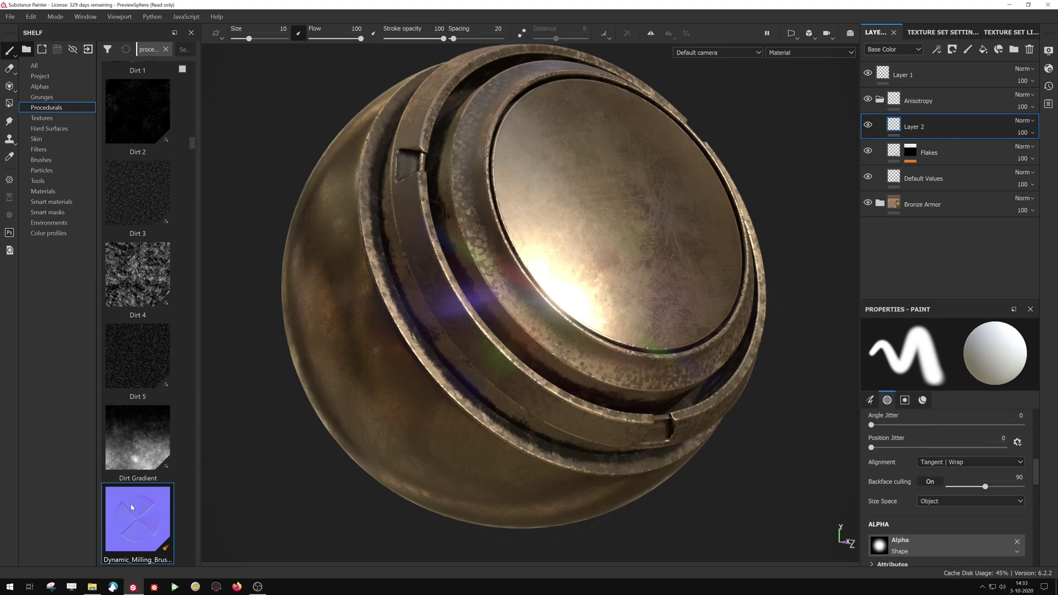
Assign Dynamic_Milling_Brush as the brush Alpha as well.
mouse_move(137, 518)
left_mouse_down()
mouse_move(370, 566)
mouse_move(909, 547)
left_mouse_up()
scroll(927, 479, "down", 3)
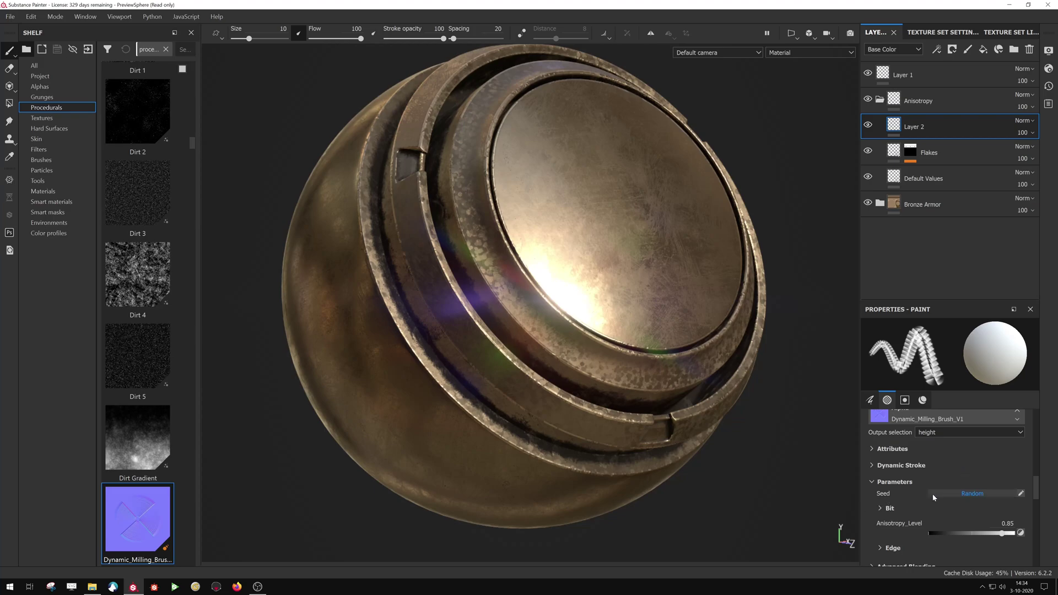
scroll(892, 479, "down", 5)
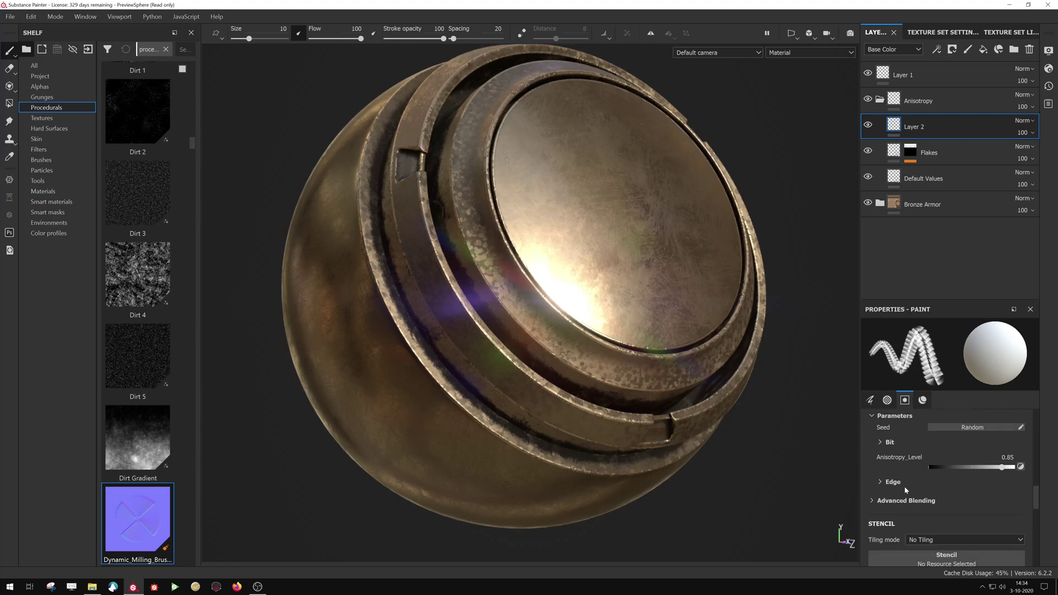
scroll(937, 526, "down", 2)
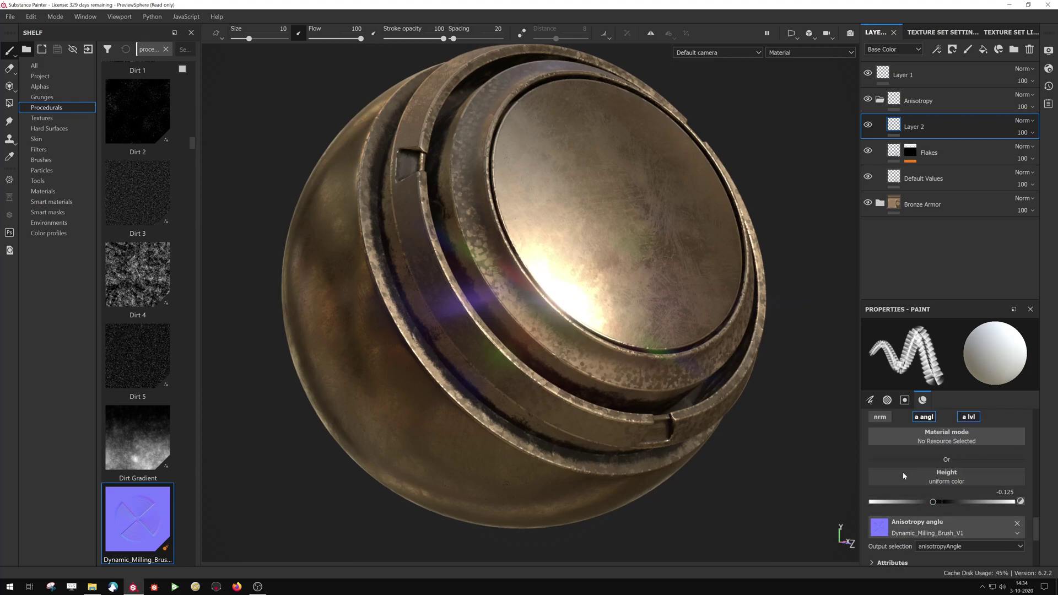
scroll(897, 483, "down", 2)
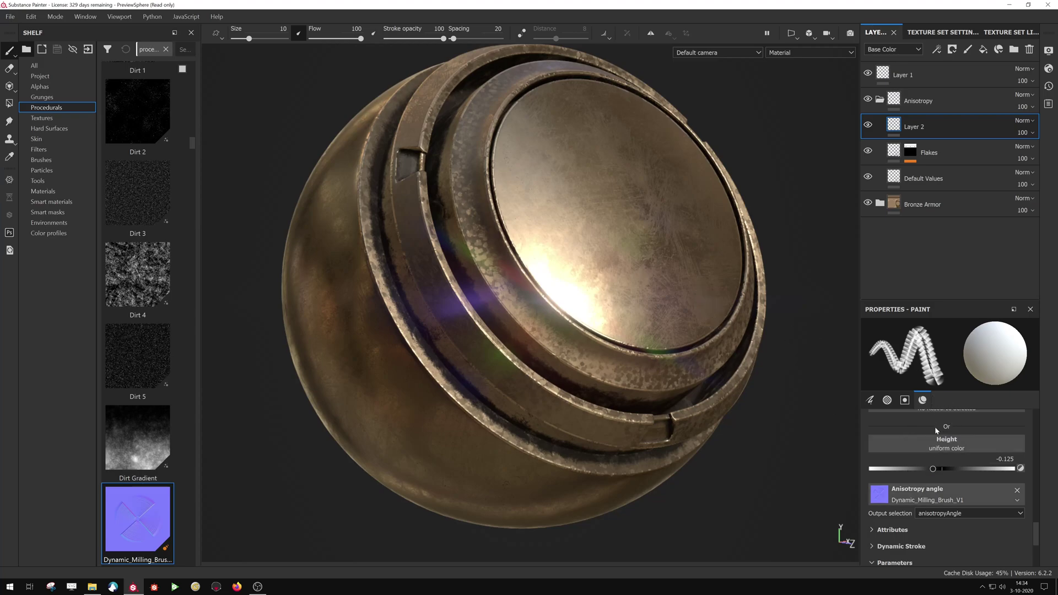
scroll(910, 434, "down", 5)
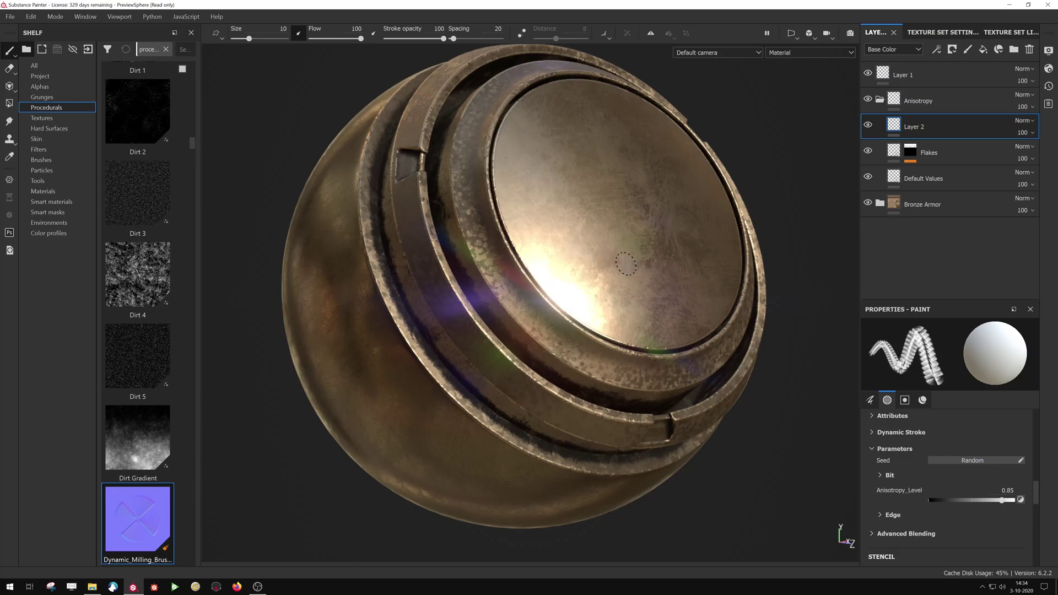
Paint a test milling stroke on the disc, then undo it.
left_click_drag(623, 261, 633, 252, "alt")
scroll(595, 347, "up", 5)
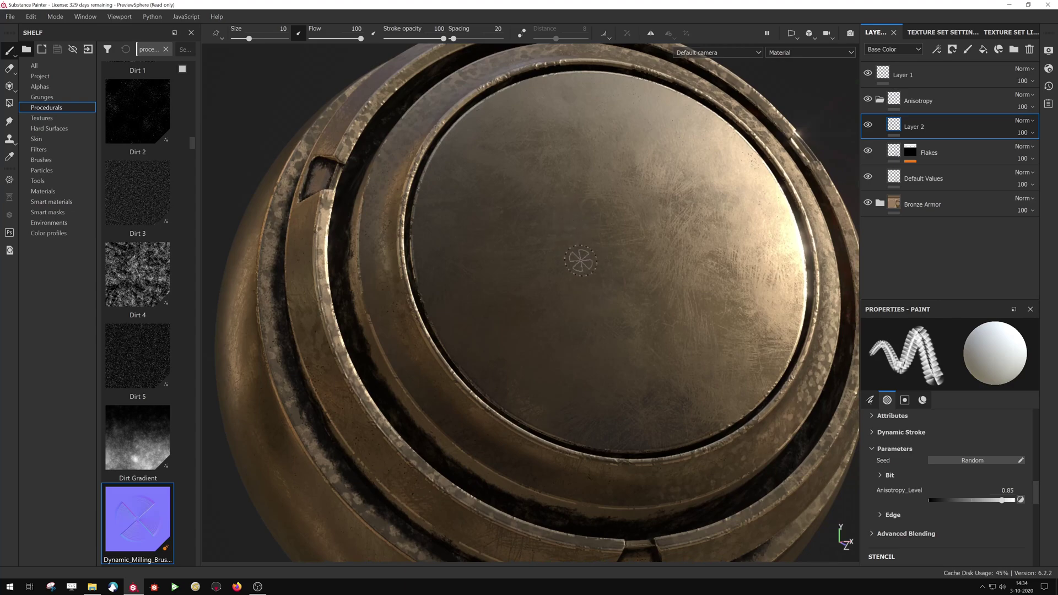
mouse_move(480, 302)
left_mouse_down()
mouse_move(730, 294)
mouse_move(757, 280)
mouse_move(764, 255)
mouse_move(466, 270)
mouse_move(480, 300)
left_mouse_up()
key("ctrl")
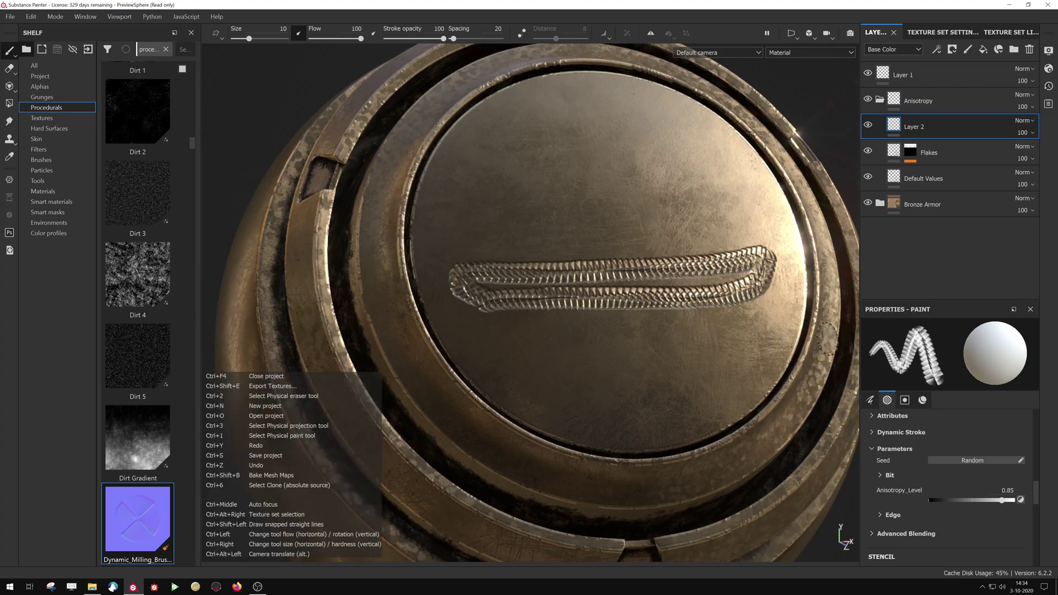
key("ctrl+z")
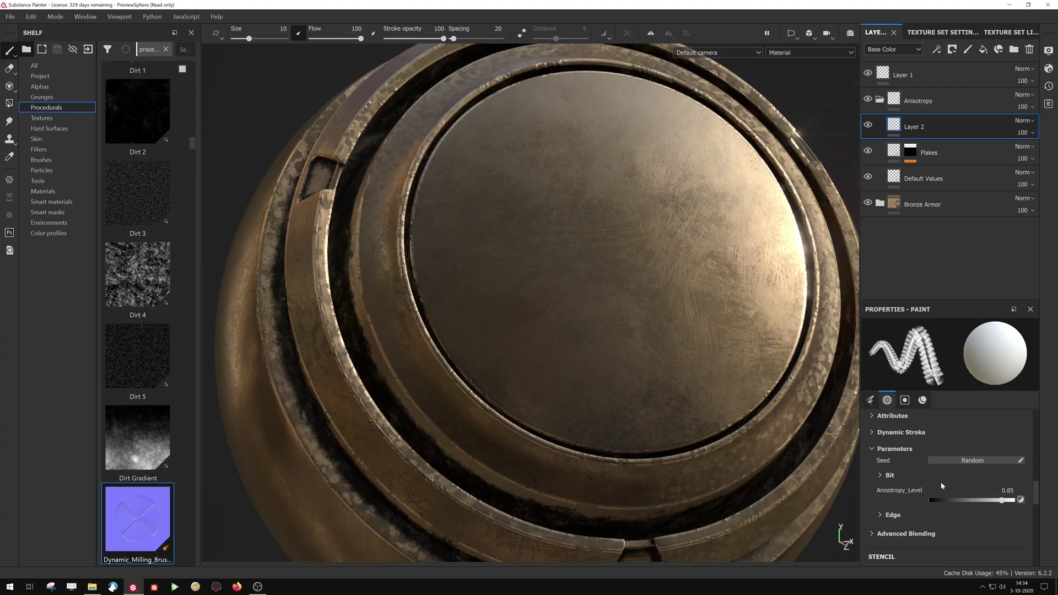
Set brush Spacing to 1, then paint and undo a test loop on the disc.
scroll(939, 498, "up", 10)
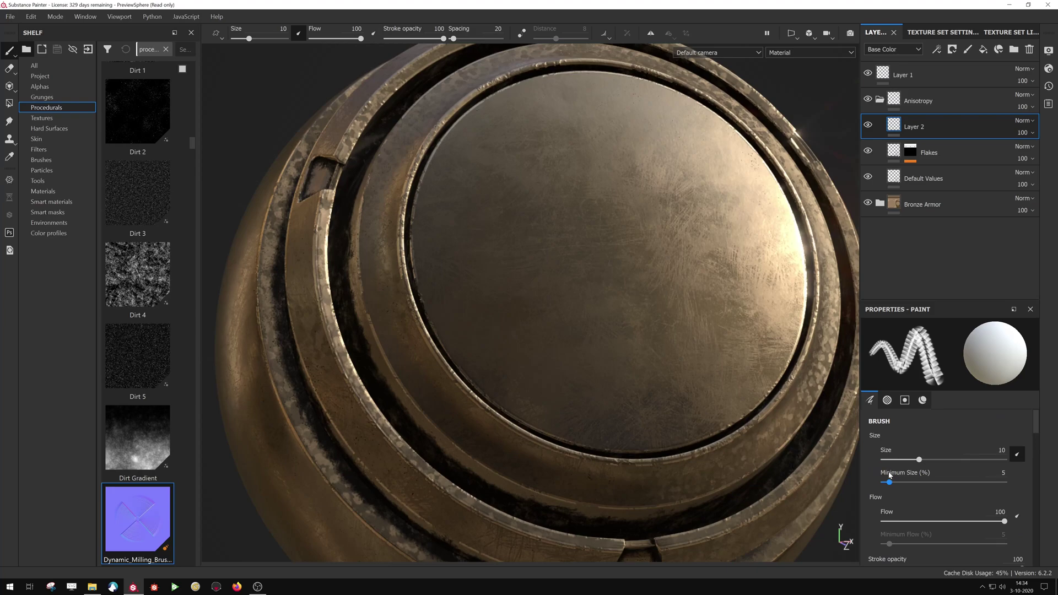
scroll(908, 499, "down", 2)
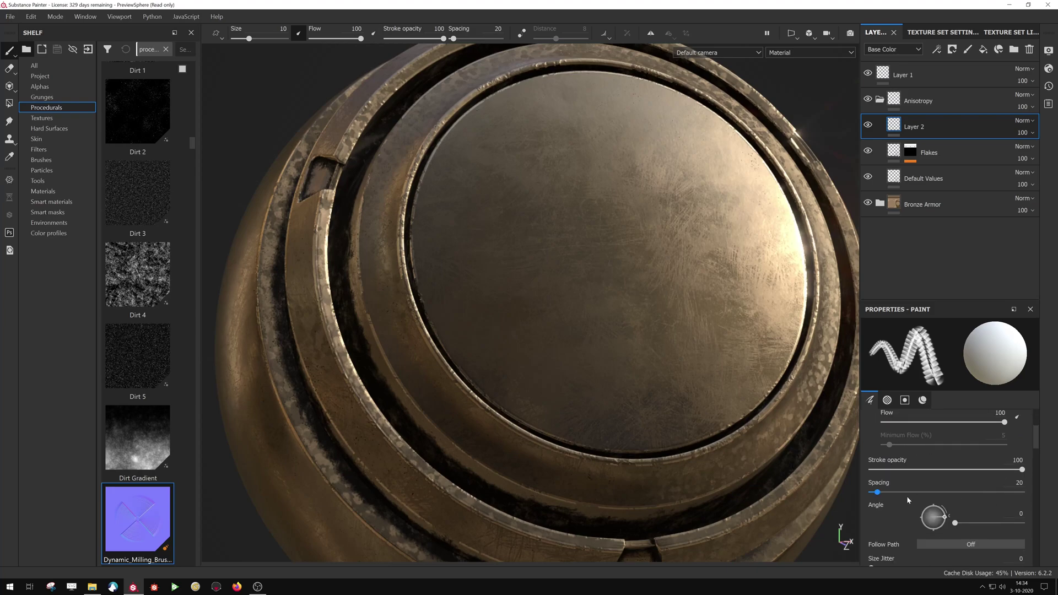
left_click(1018, 483)
type("1")
key("Return")
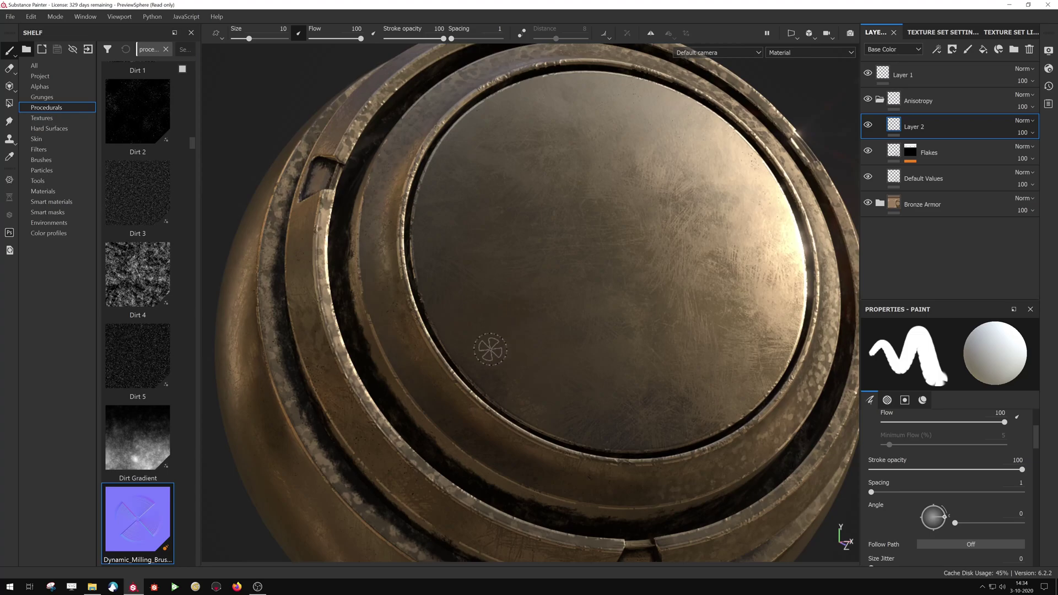
mouse_move(489, 352)
left_mouse_down()
mouse_move(496, 365)
mouse_move(760, 303)
mouse_move(741, 278)
mouse_move(556, 302)
mouse_move(756, 287)
mouse_move(725, 319)
left_mouse_up()
key("ctrl+z")
In Shader Settings, set Subdivision Count to 8 and Displacement Scale to 0.125.
left_click(1048, 68)
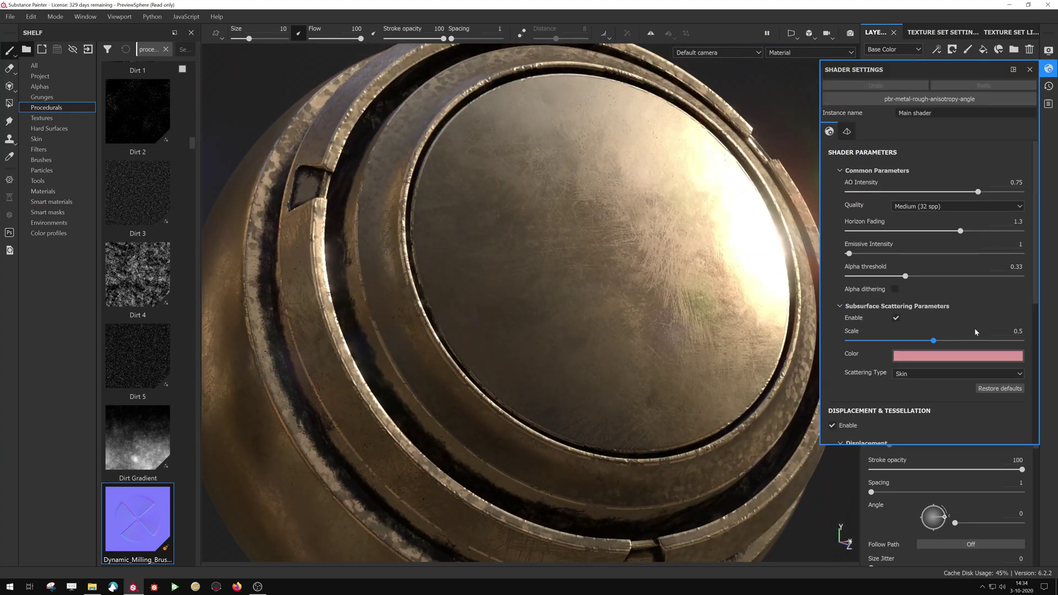
scroll(881, 301, "down", 3)
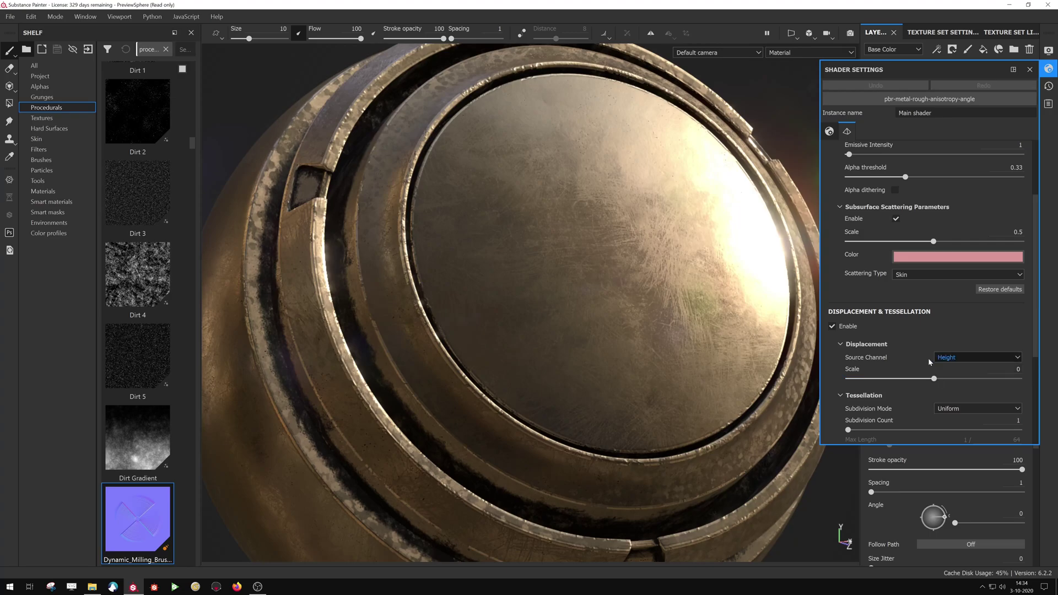
scroll(924, 363, "down", 1)
left_click(1018, 387)
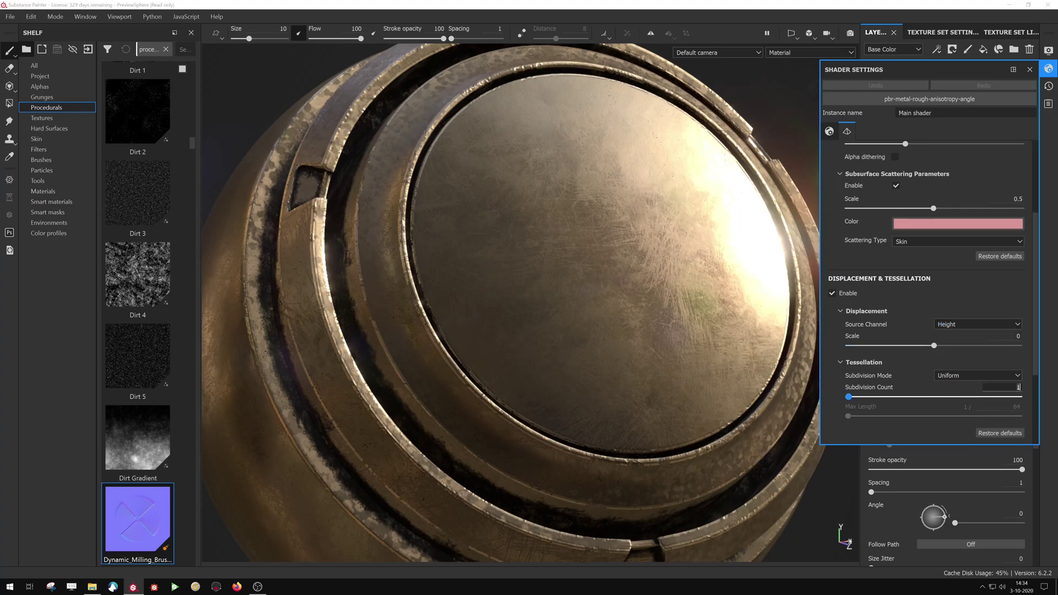
type("8")
key("Return")
left_click(1018, 335)
type(".125")
key("Return")
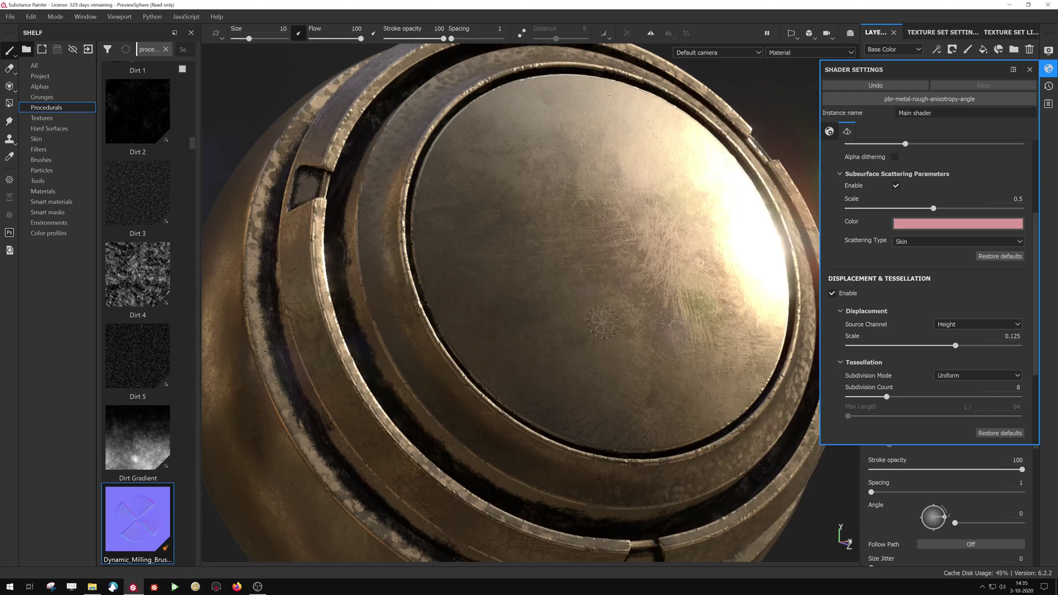
Paint a milled groove across the disc centre and close Shader Settings.
mouse_move(522, 280)
left_mouse_down()
mouse_move(675, 276)
mouse_move(685, 260)
mouse_move(656, 248)
mouse_move(546, 252)
mouse_move(495, 256)
mouse_move(490, 269)
mouse_move(691, 268)
left_mouse_up()
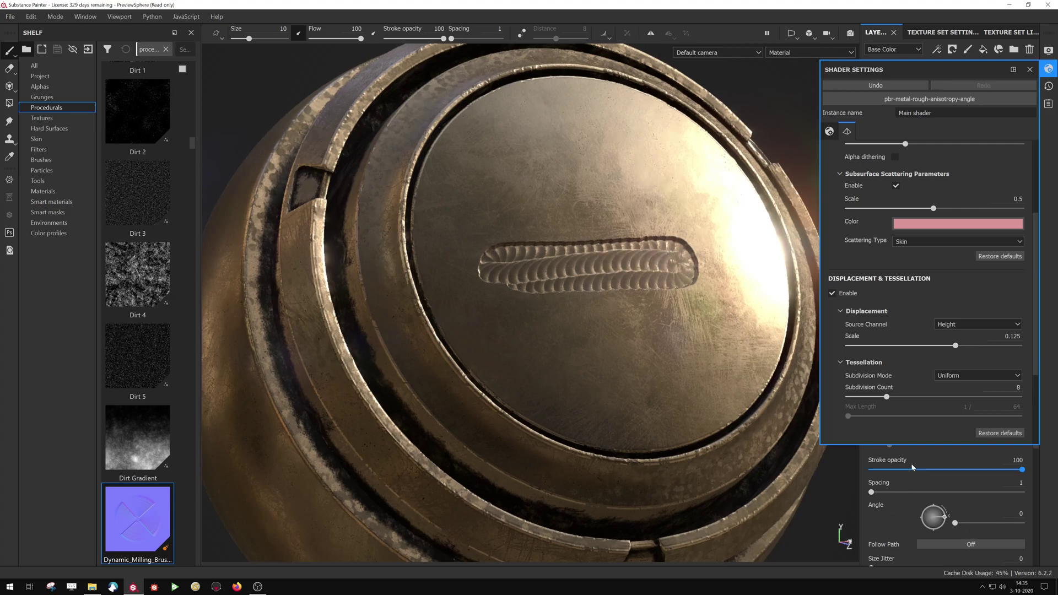
left_click(1029, 69)
scroll(924, 529, "down", 10)
scroll(917, 534, "up", 8)
scroll(909, 494, "down", 10)
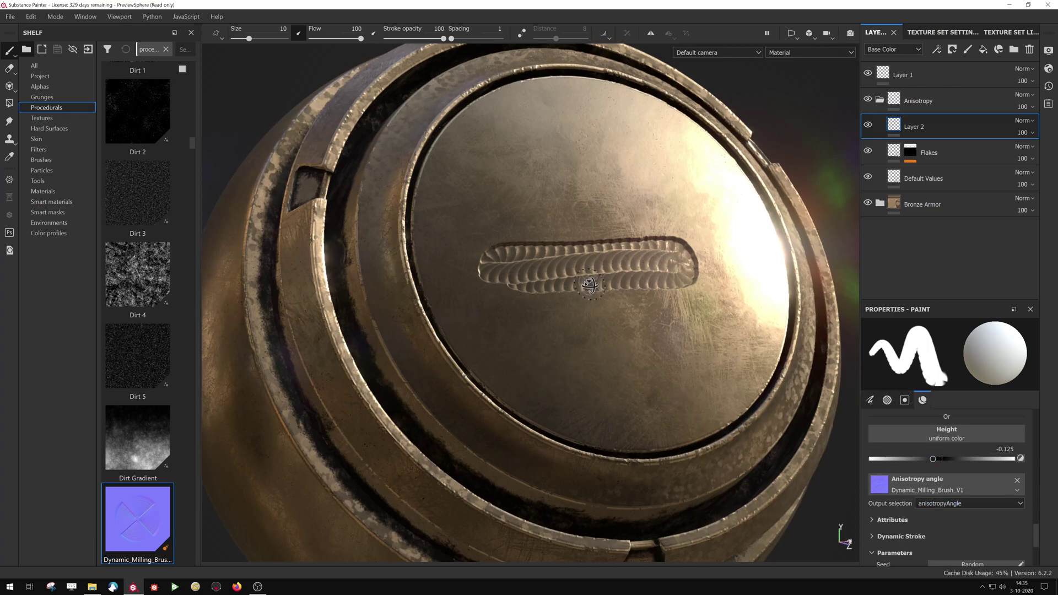
left_click_drag(589, 286, 456, 373, "alt")
middle_click_drag(455, 373, 488, 391, "alt")
mouse_move(488, 392)
left_mouse_down("alt")
mouse_move(515, 326)
mouse_move(448, 283)
mouse_move(490, 236)
mouse_move(463, 266)
mouse_move(538, 401)
mouse_move(609, 325)
mouse_move(562, 300)
mouse_move(567, 329)
left_mouse_up("alt")
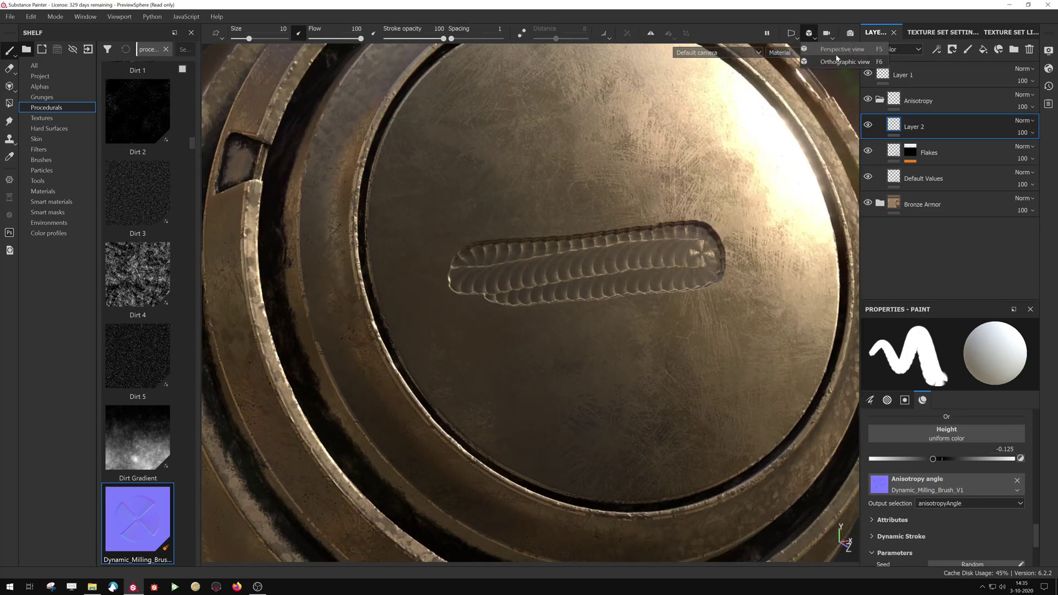
mouse_move(834, 71)
left_mouse_down("alt")
mouse_move(802, 125)
mouse_move(771, 135)
left_mouse_up("alt")
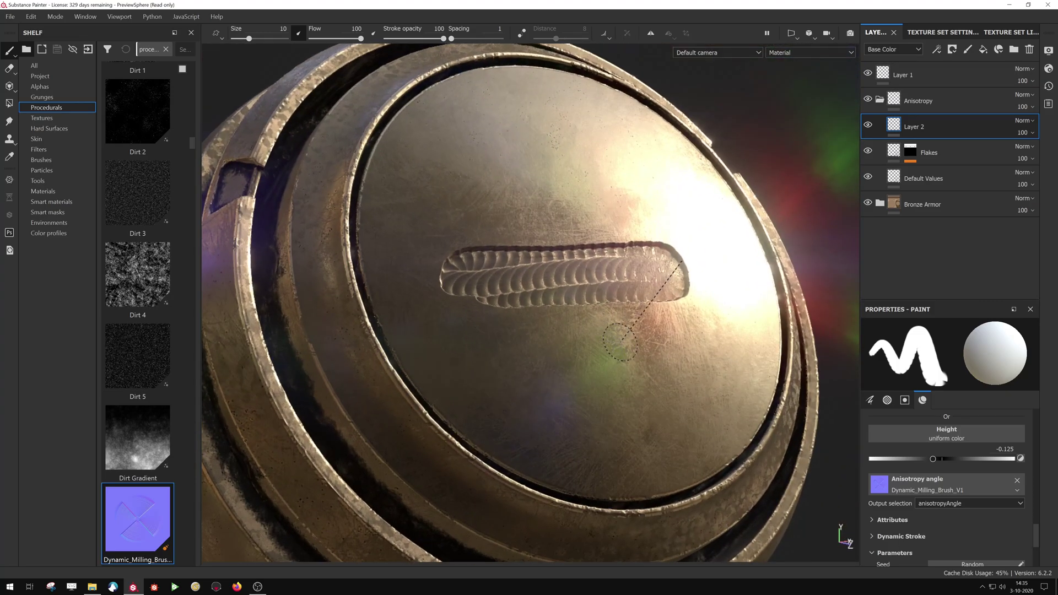
right_click_drag(619, 341, 652, 339, "shift")
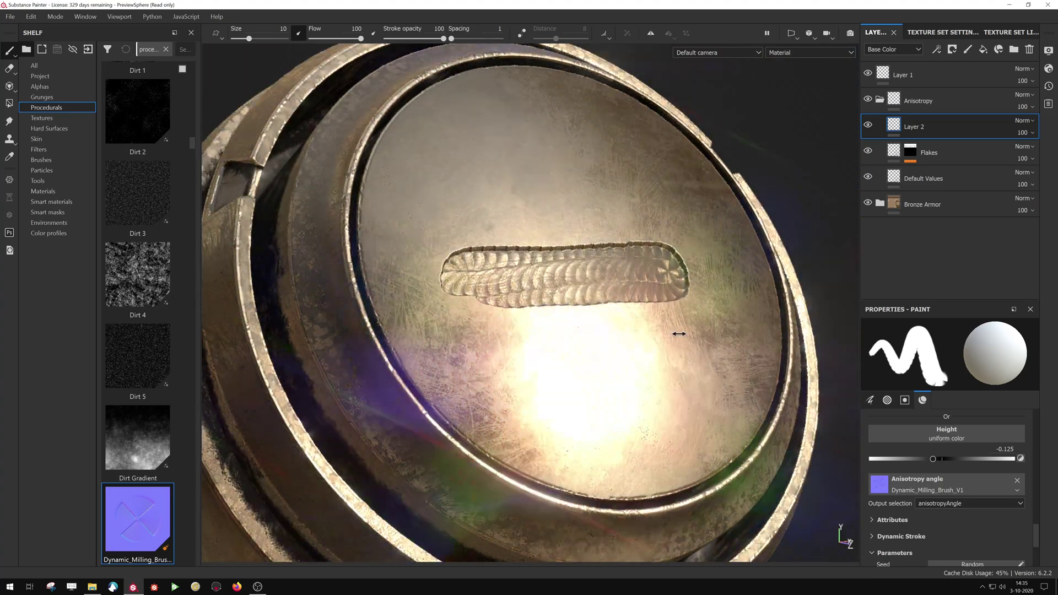
right_click_drag(678, 334, 699, 326, "shift")
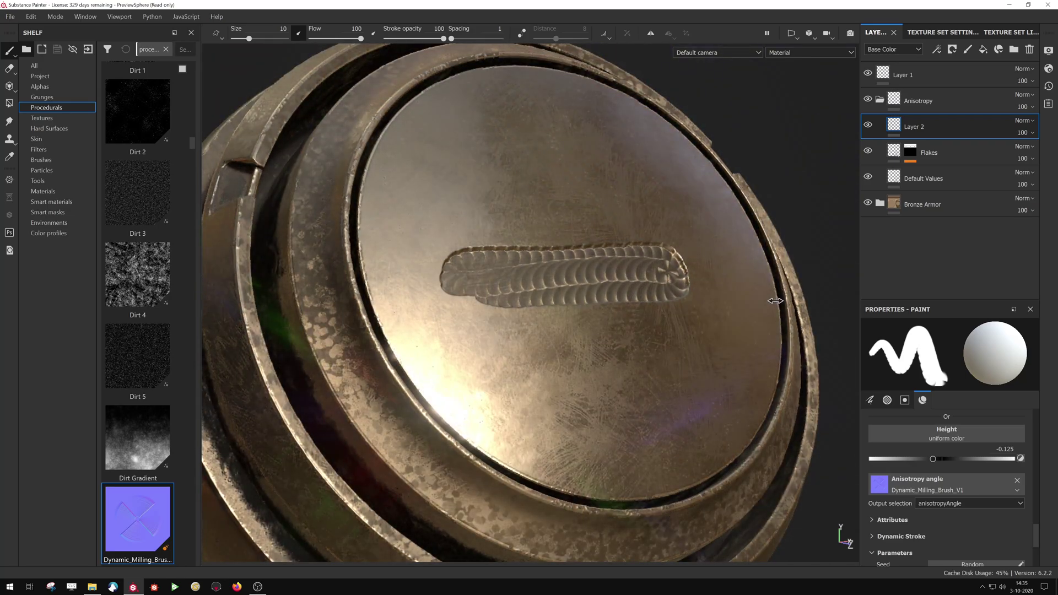
right_click_drag(783, 299, 774, 300, "shift")
right_click_drag(683, 326, 842, 531, "shift")
left_click_drag(637, 307, 637, 306, "alt")
right_click_drag(638, 307, 682, 417, "alt")
mouse_move(683, 417)
left_mouse_down("alt")
mouse_move(668, 406)
mouse_move(568, 419)
mouse_move(595, 373)
left_mouse_up("alt")
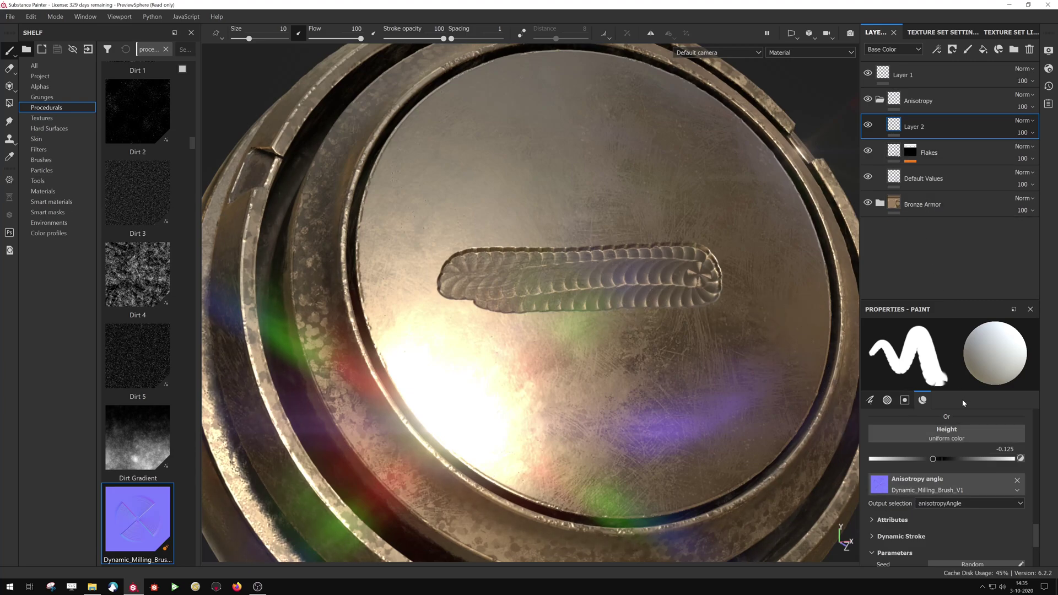
Undo the groove and disable Displacement & Tessellation in Shader Settings.
key("ctrl+z")
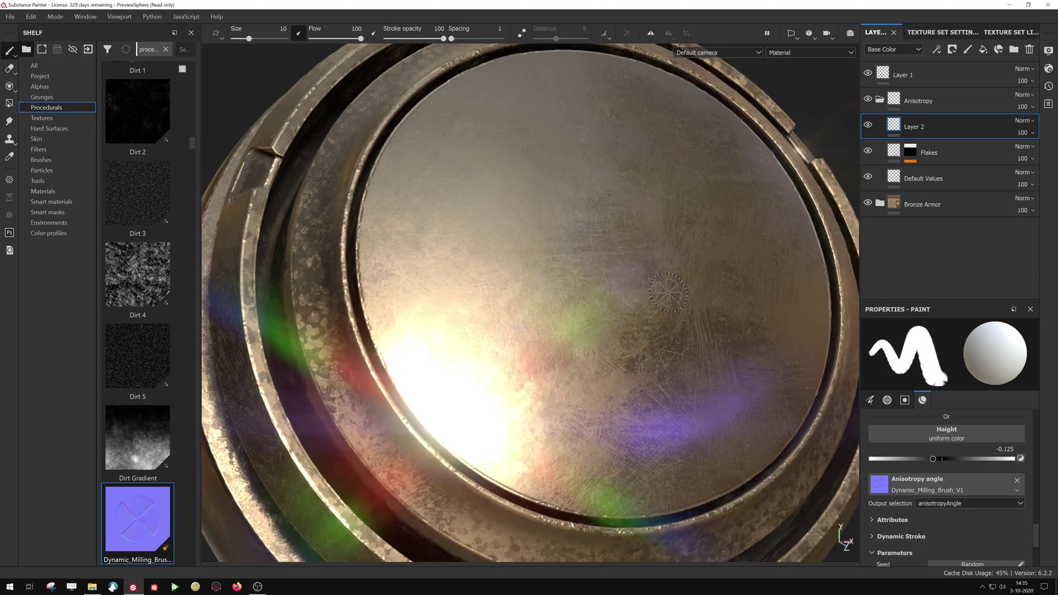
left_click(1048, 69)
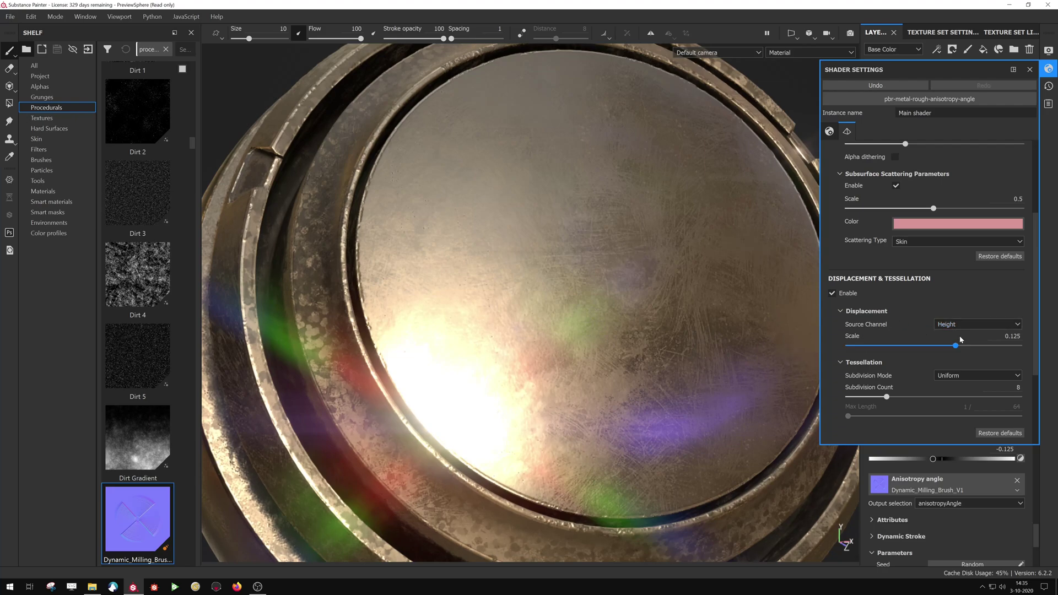
left_click(987, 323)
left_click(832, 293)
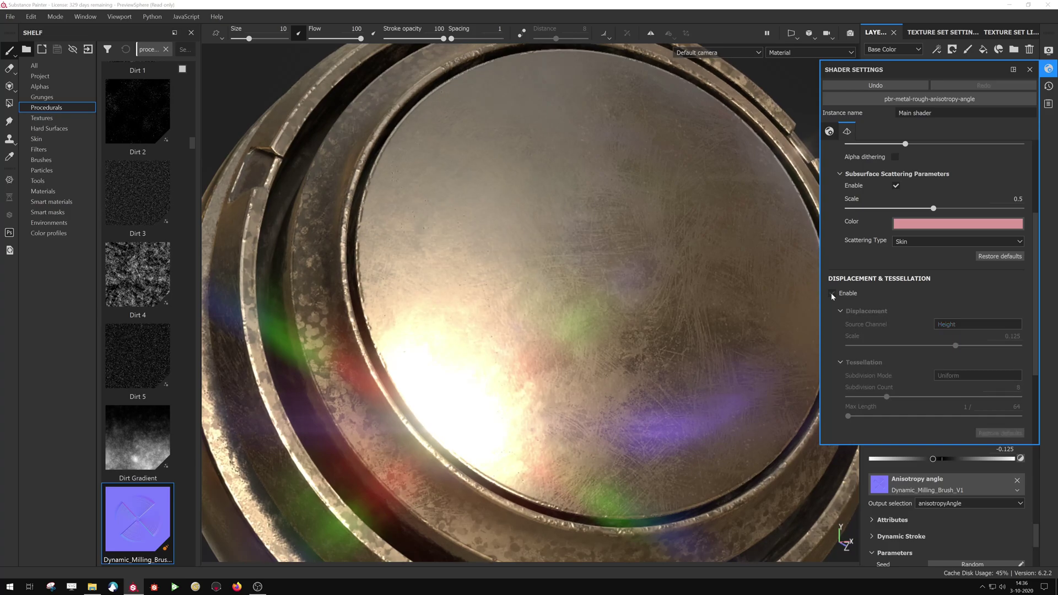
left_click(1049, 68)
Turn off the brush's height channel, testing and undoing strokes on the disc.
right_click(561, 287)
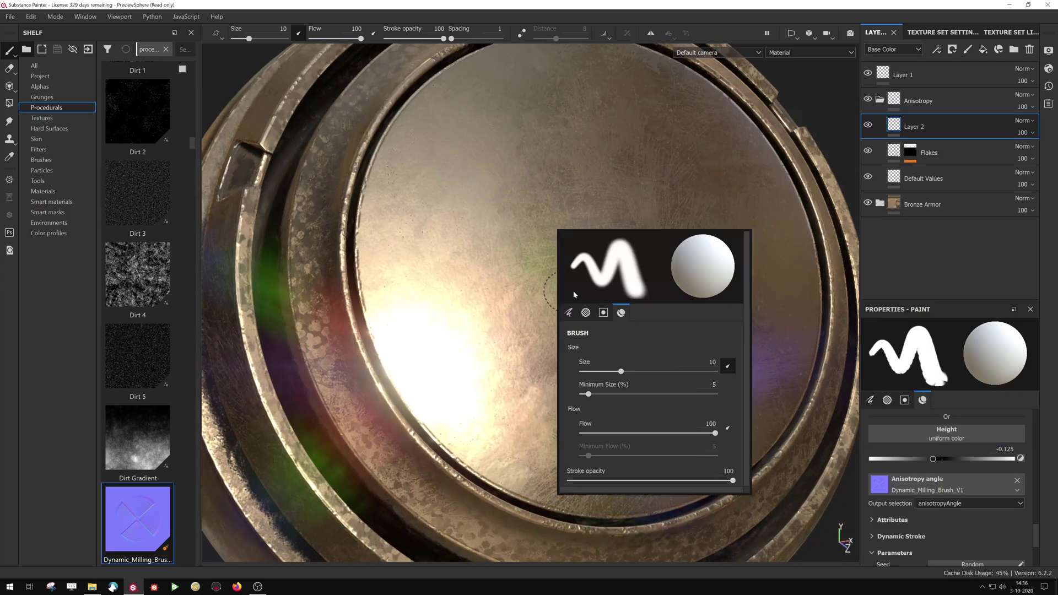
mouse_move(503, 281)
left_mouse_down()
mouse_move(537, 265)
mouse_move(667, 249)
mouse_move(658, 317)
left_mouse_up()
key("ctrl+z")
scroll(932, 500, "down", 2)
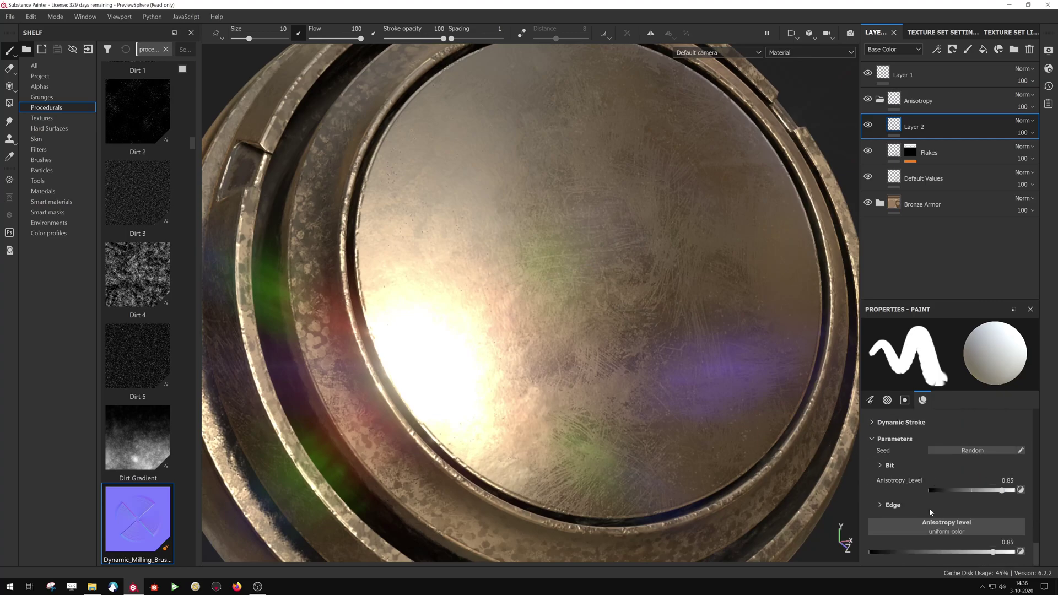
scroll(938, 496, "up", 3)
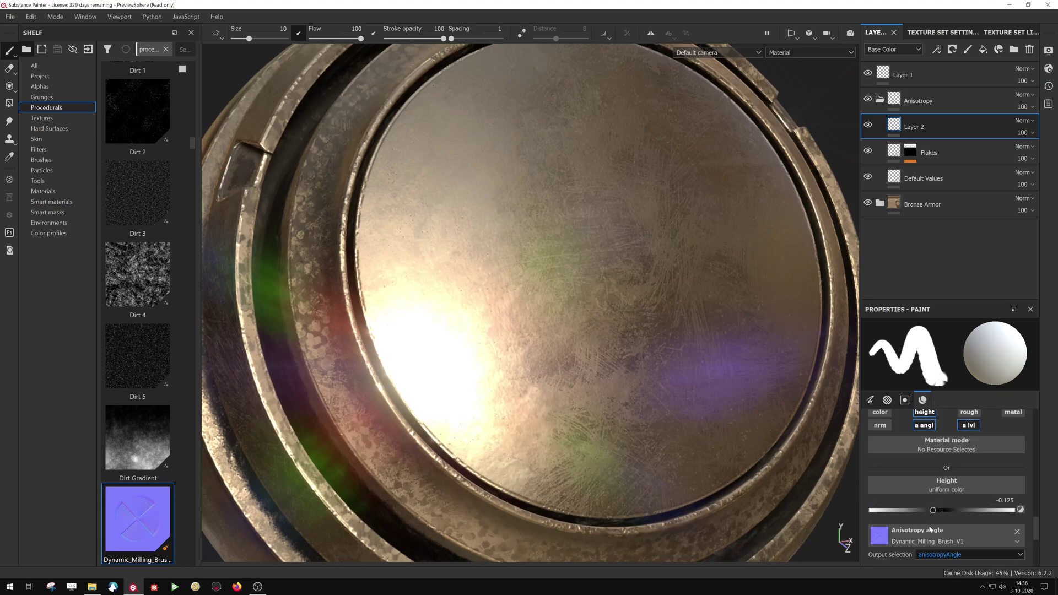
left_click(935, 447)
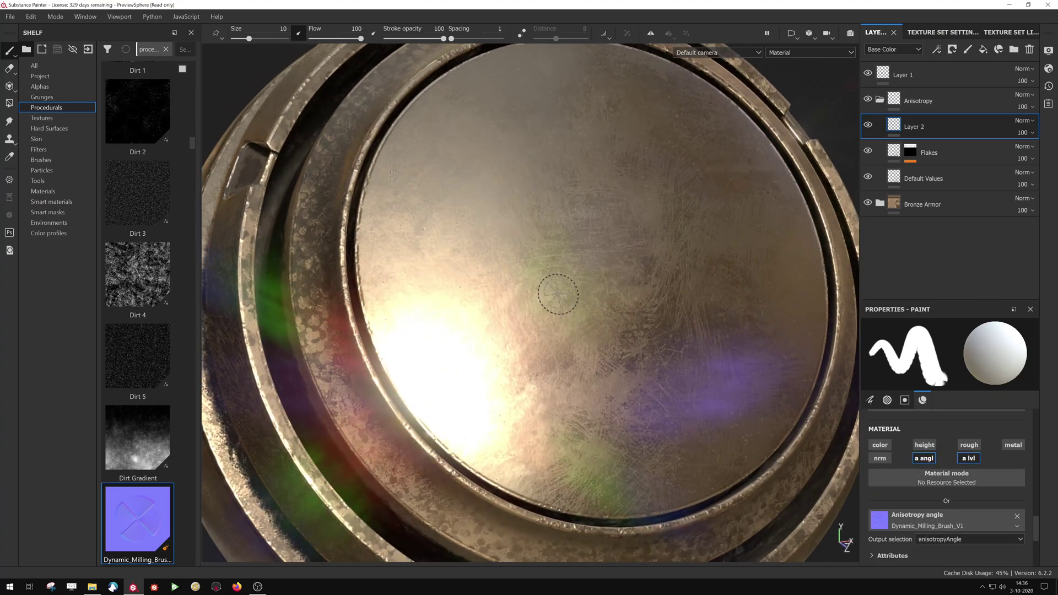
left_click_drag(508, 290, 710, 237)
key("ctrl+z")
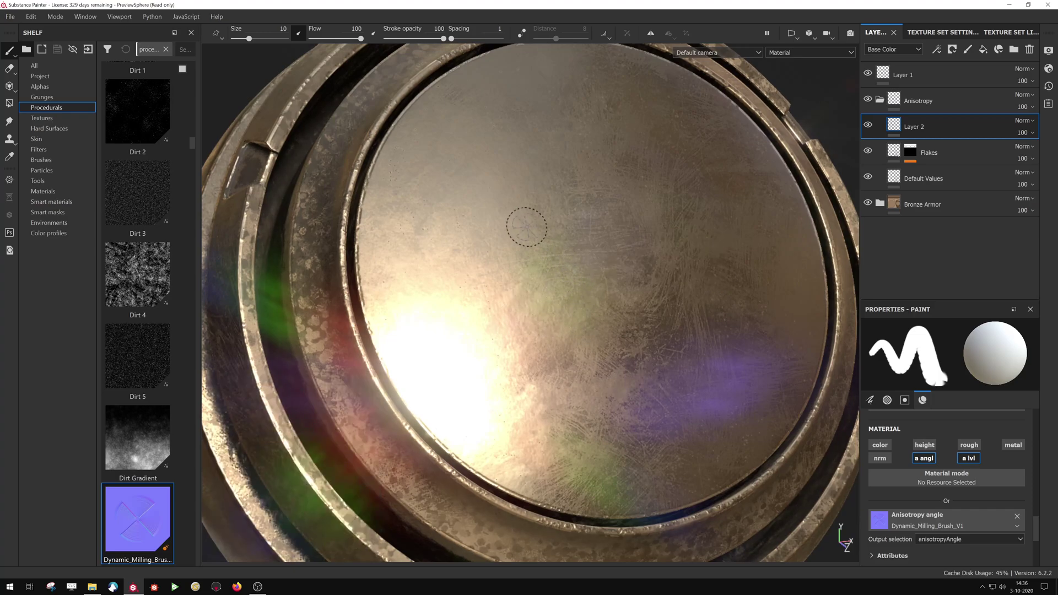
Paint a rectangular milled loop with inner lines on the disc using straight line strokes.
left_click(470, 222, "shift")
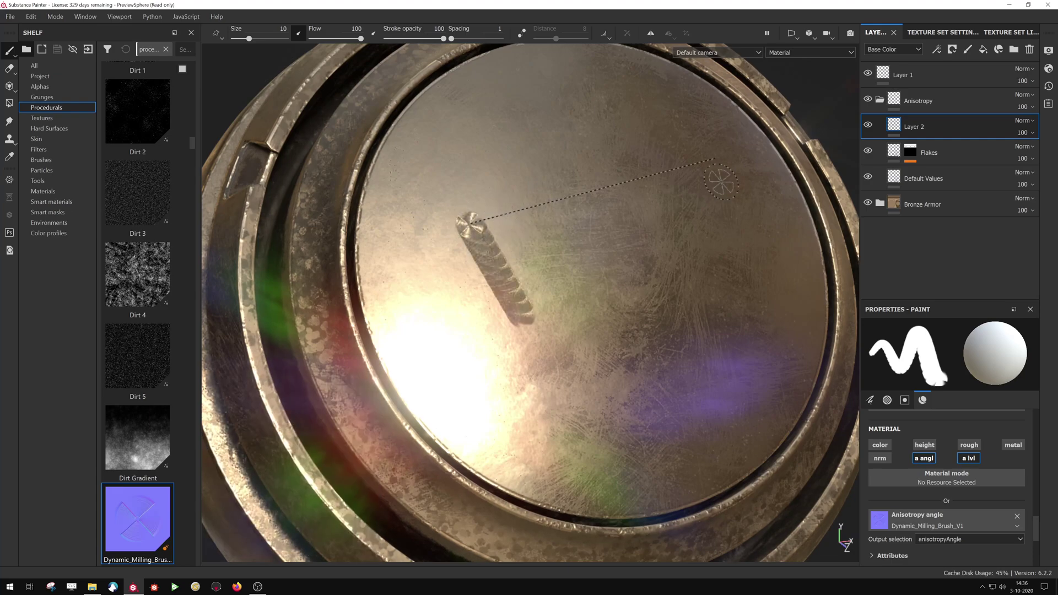
left_click(720, 173, "shift")
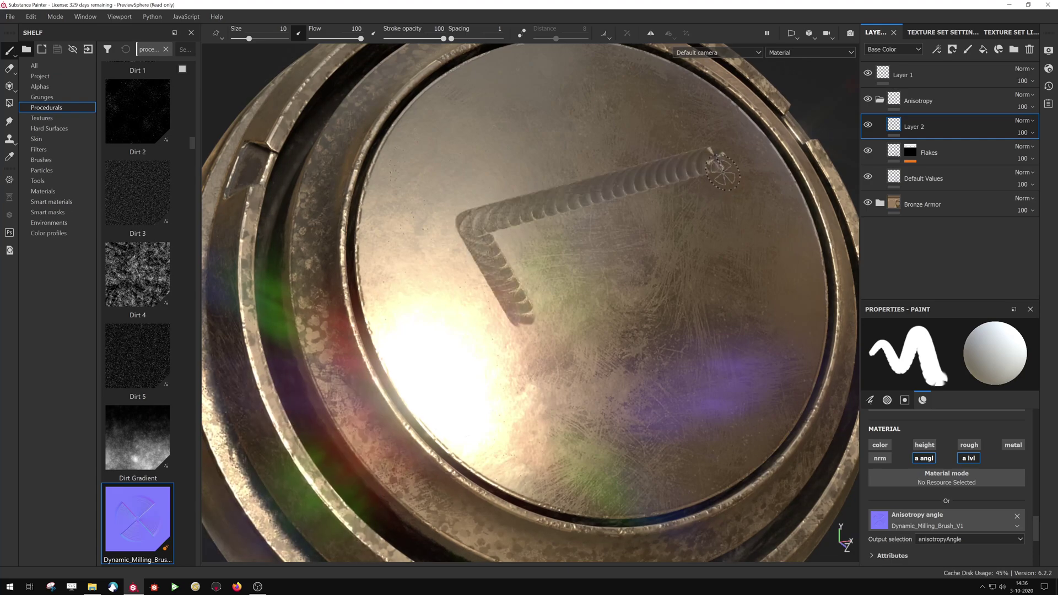
left_click(771, 247, "shift")
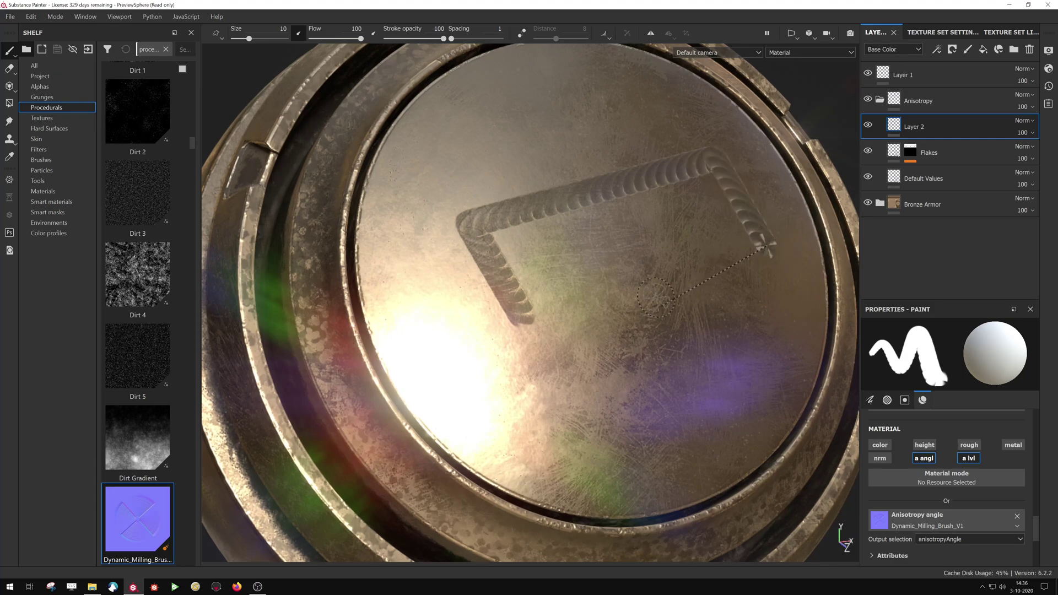
left_click(519, 326, "shift")
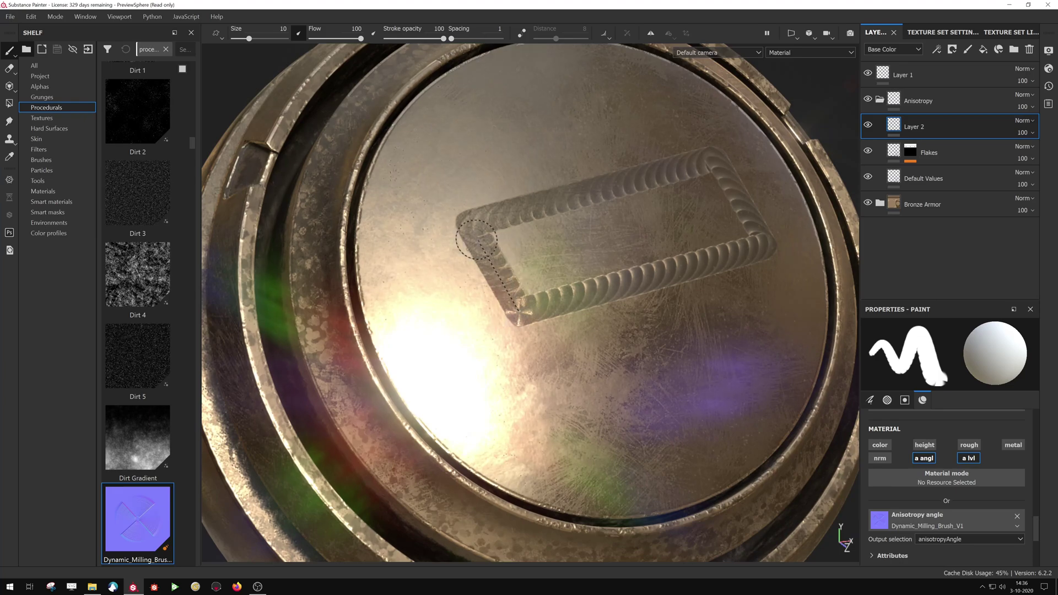
left_click(482, 242, "shift")
left_click(710, 180, "shift")
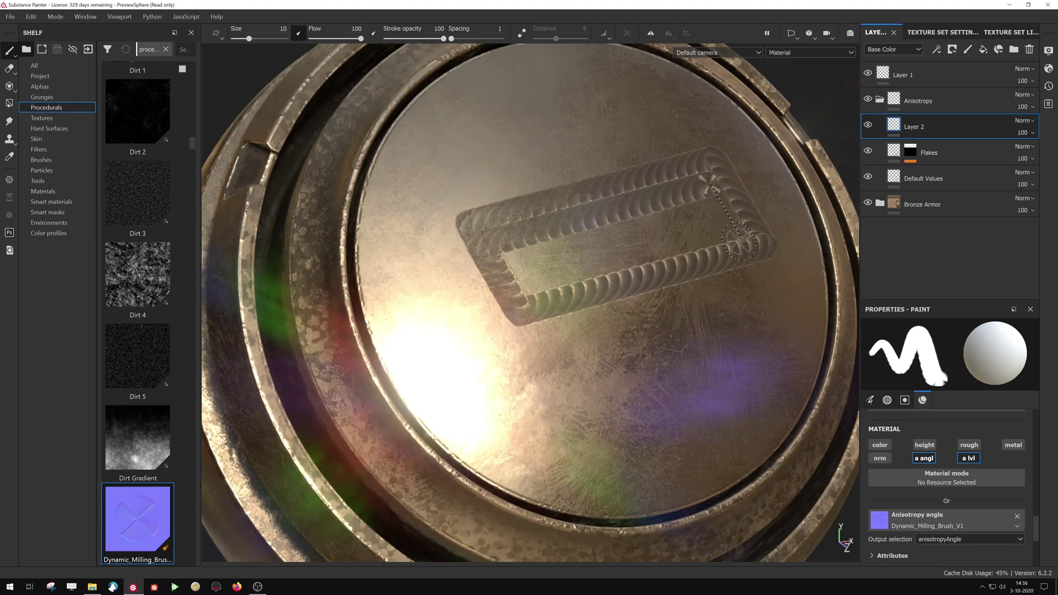
left_click(533, 284, "shift")
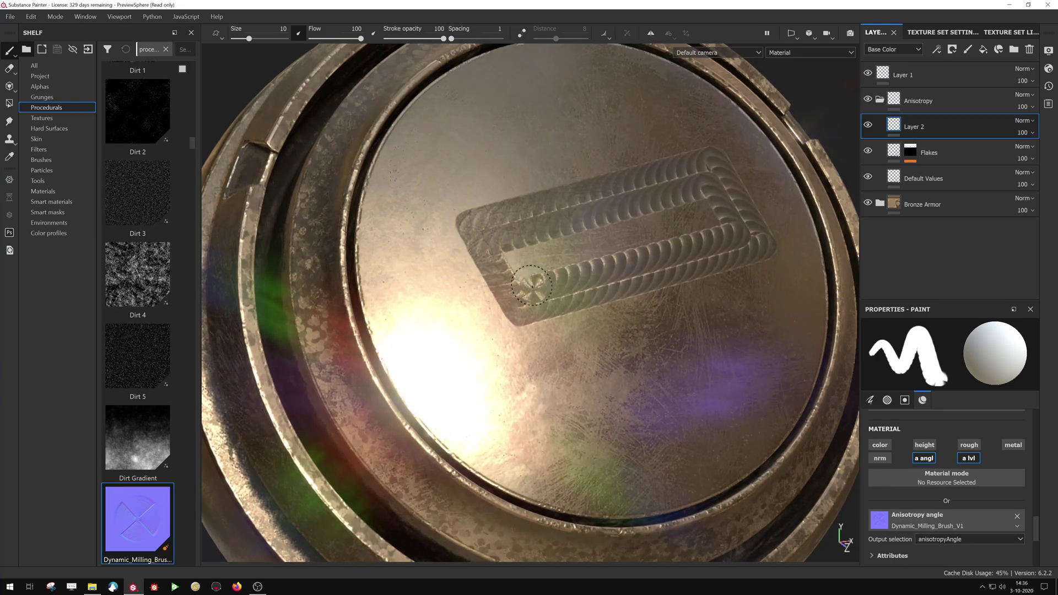
left_click(507, 254, "shift")
left_click(702, 205, "shift")
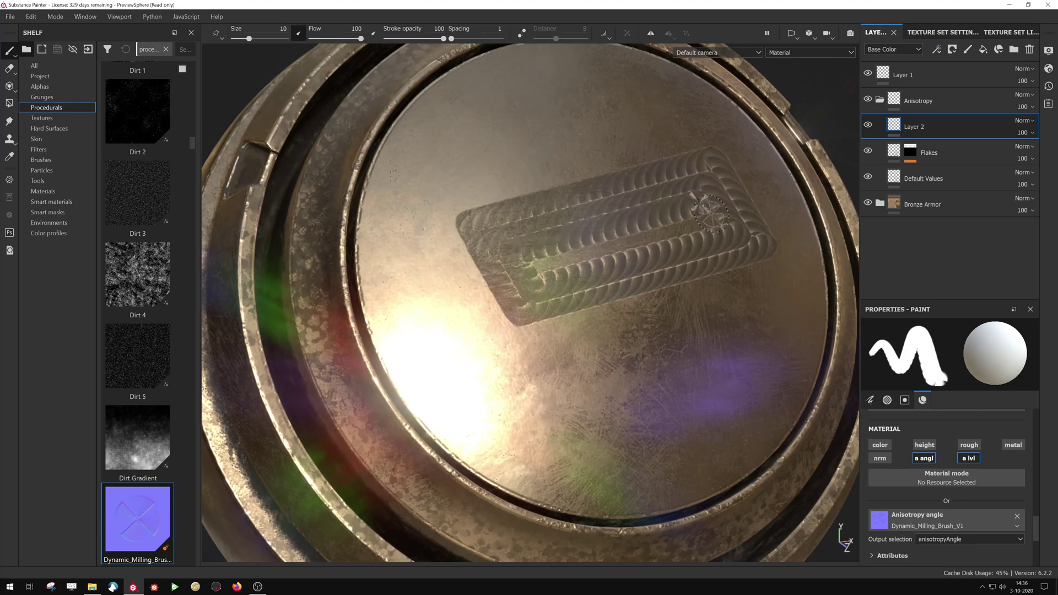
left_click(540, 264, "shift")
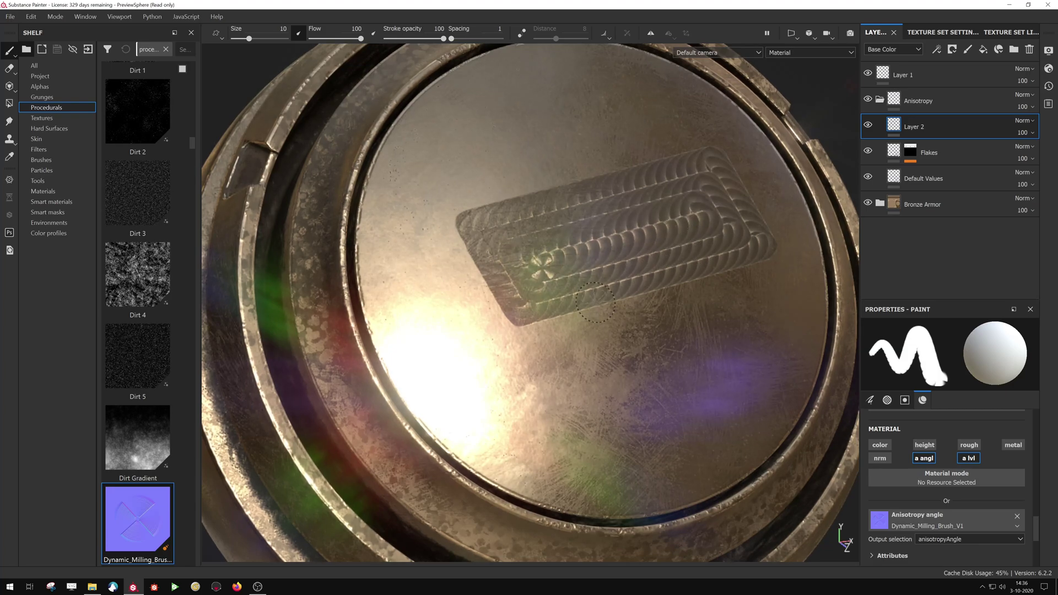
Add a twisting milled zigzag below the rectangle and rotate the environment lighting.
left_click(553, 381)
left_click(755, 311, "shift")
mouse_move(752, 295)
left_mouse_down()
mouse_move(723, 355)
mouse_move(702, 313)
mouse_move(684, 309)
mouse_move(681, 374)
mouse_move(638, 329)
mouse_move(631, 387)
mouse_move(614, 353)
mouse_move(588, 346)
mouse_move(598, 415)
mouse_move(533, 342)
left_mouse_up()
left_click(542, 393, "shift")
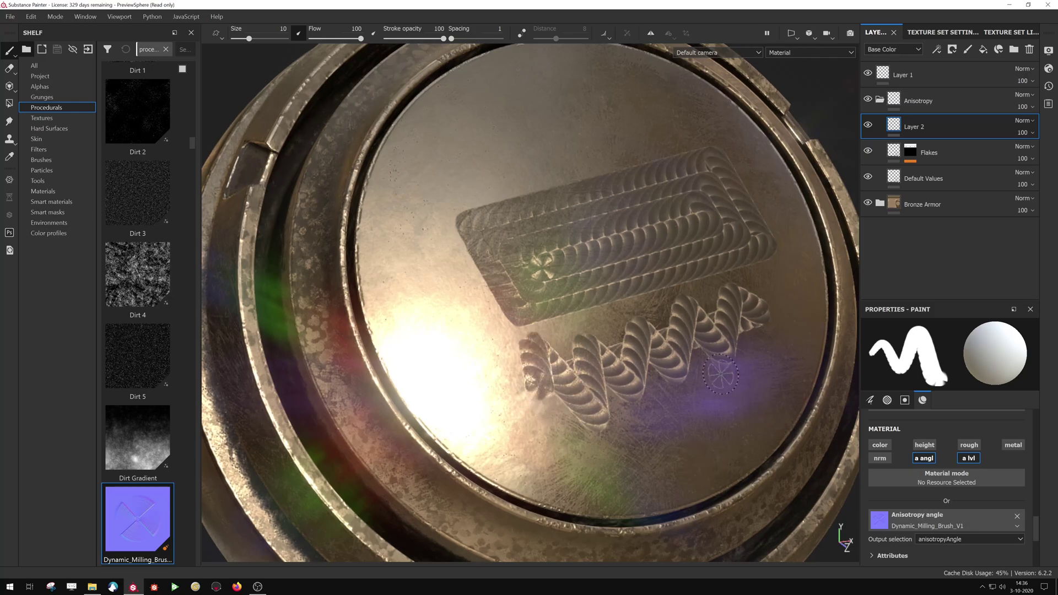
mouse_move(717, 371)
right_mouse_down("shift")
mouse_move(609, 385)
mouse_move(686, 367)
mouse_move(649, 382)
right_mouse_up("shift")
Raise the Sphere texture set size to 4096 and paint a test loop on the disc.
left_click(937, 33)
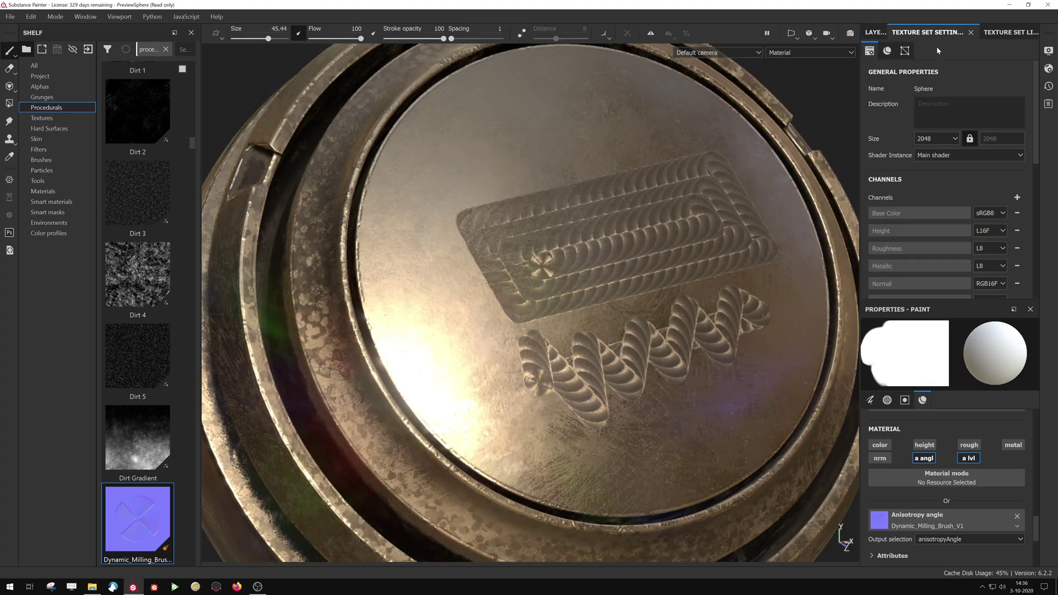
left_click(929, 143)
left_click(934, 186)
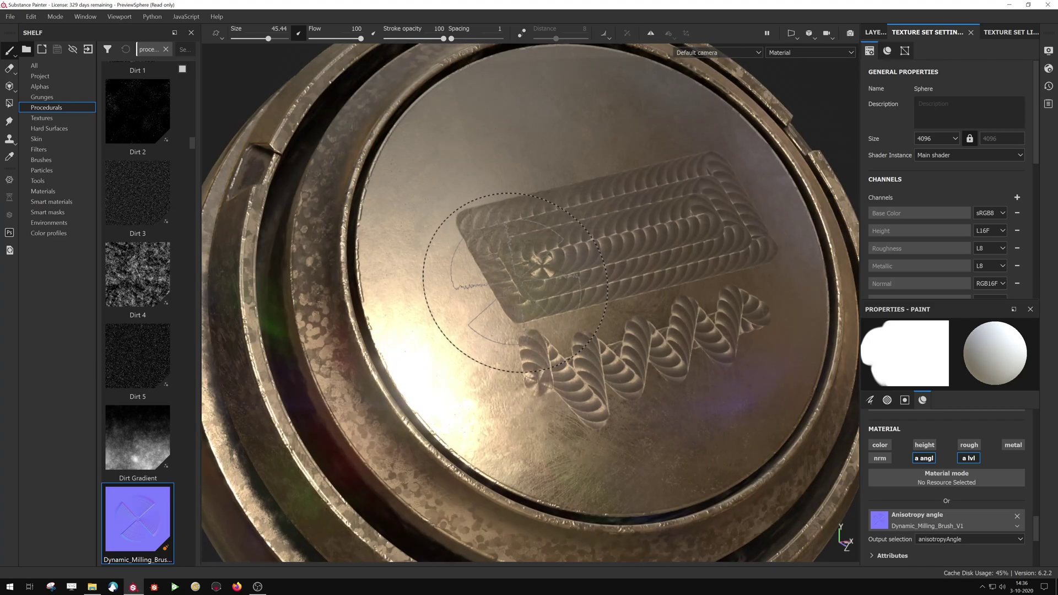
mouse_move(469, 315)
left_mouse_down()
mouse_move(467, 280)
mouse_move(482, 233)
mouse_move(528, 179)
mouse_move(594, 141)
mouse_move(689, 154)
mouse_move(764, 285)
mouse_move(641, 403)
mouse_move(629, 218)
mouse_move(527, 317)
mouse_move(668, 397)
mouse_move(589, 171)
mouse_move(414, 310)
mouse_move(575, 243)
mouse_move(509, 349)
mouse_move(595, 243)
left_mouse_up()
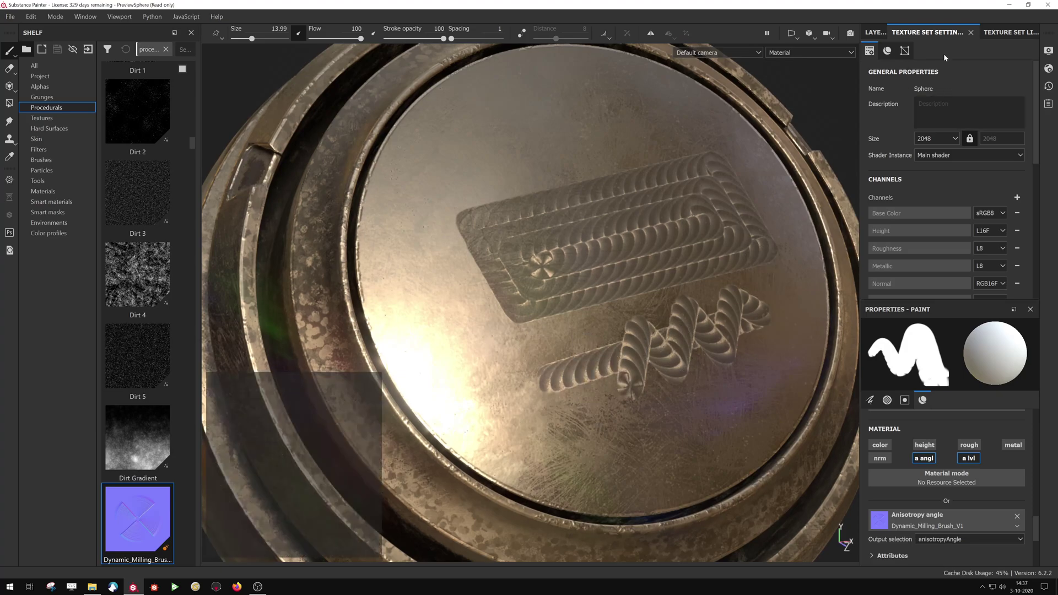
Replace Layer 2 with a fresh empty paint layer.
left_click(882, 30)
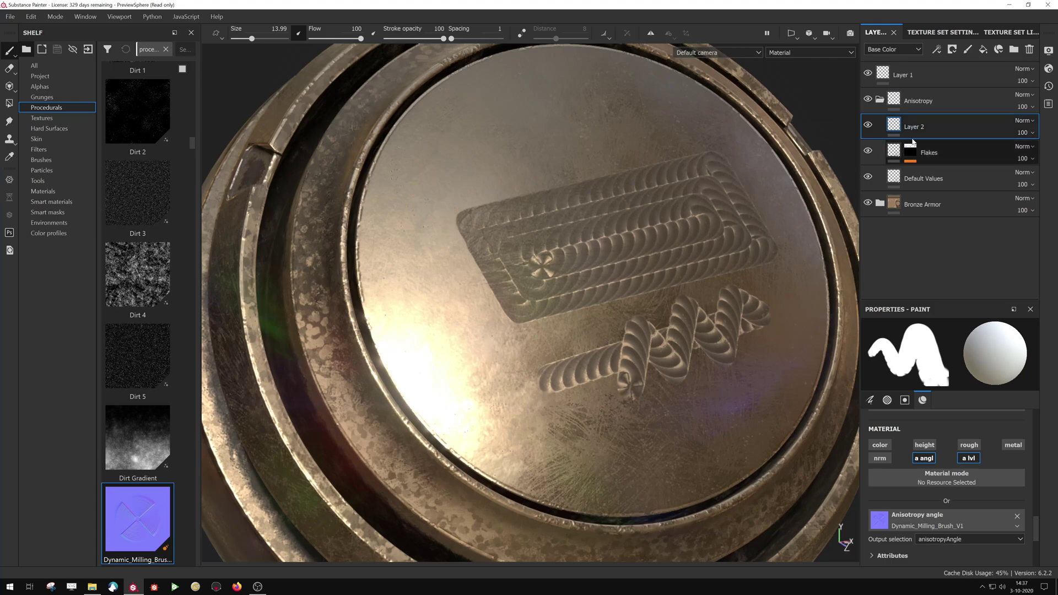
left_click(1029, 49)
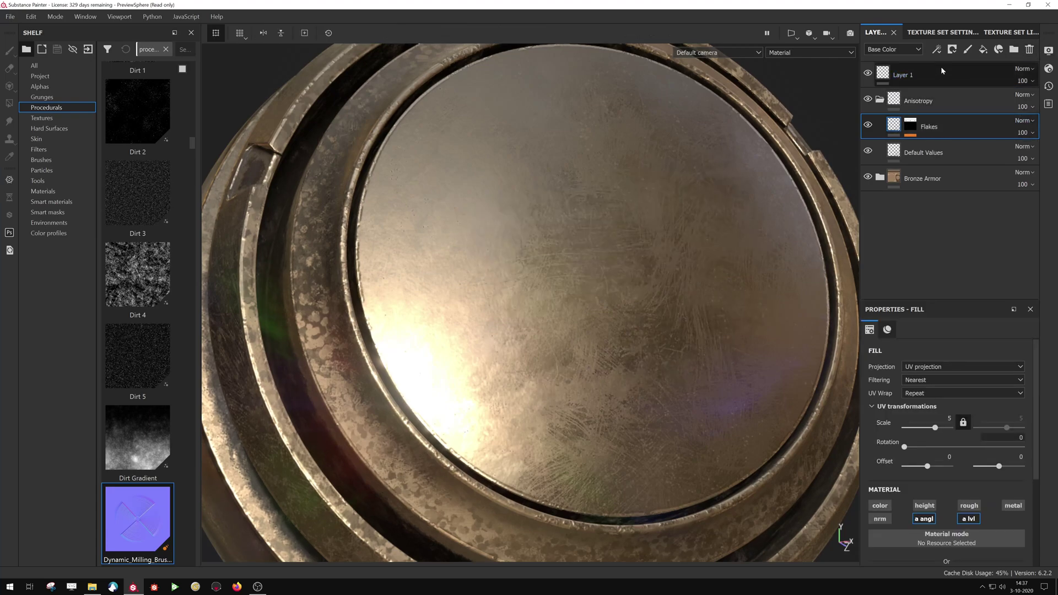
left_click(968, 49)
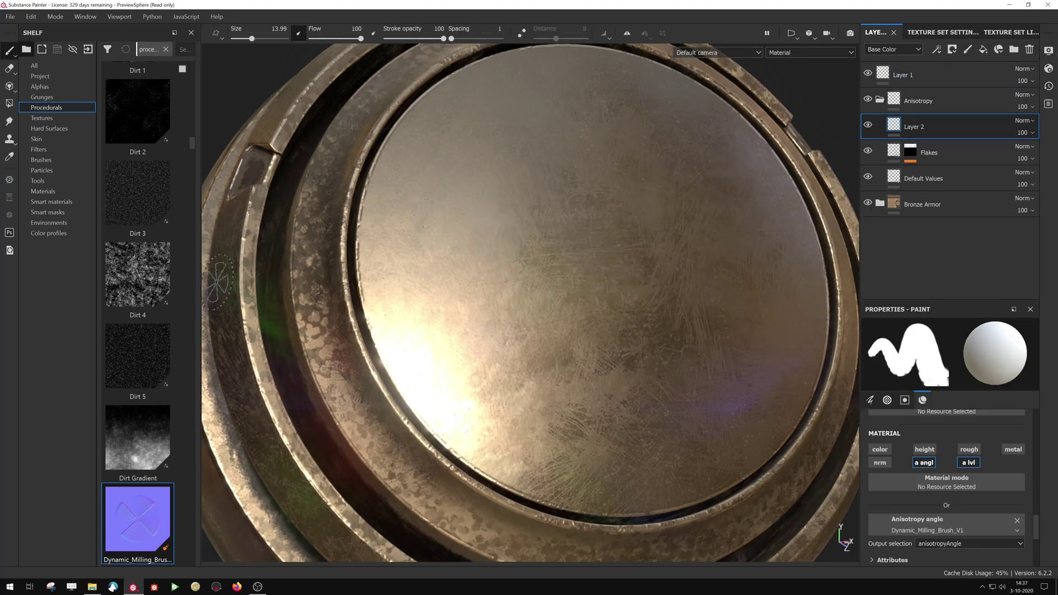
scroll(948, 503, "down", 2)
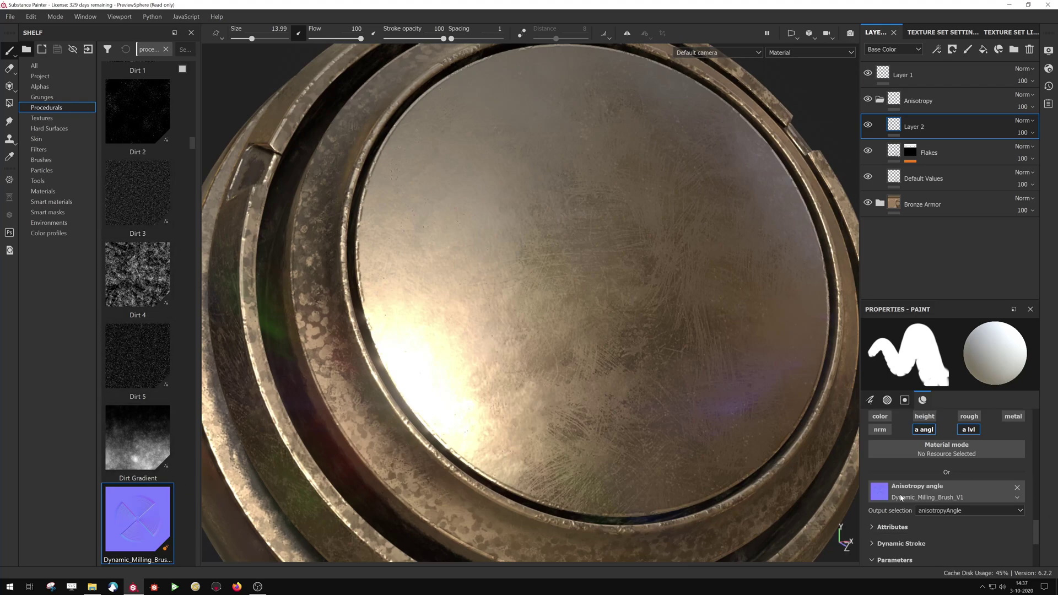
scroll(914, 509, "up", 5)
scroll(941, 496, "up", 1)
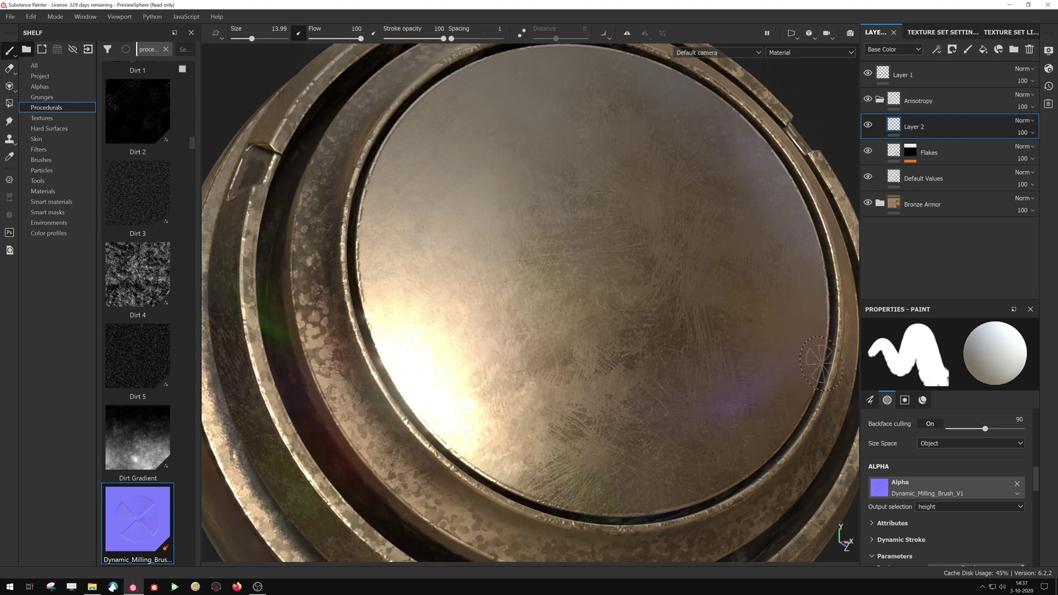
scroll(913, 504, "down", 2)
Set milling Bit parameters: Blade Amount 2, Wear 1, Outer Radius 0.75, Inner Radius 0.7; brush size ~22.
left_click(881, 516)
scroll(893, 512, "down", 2)
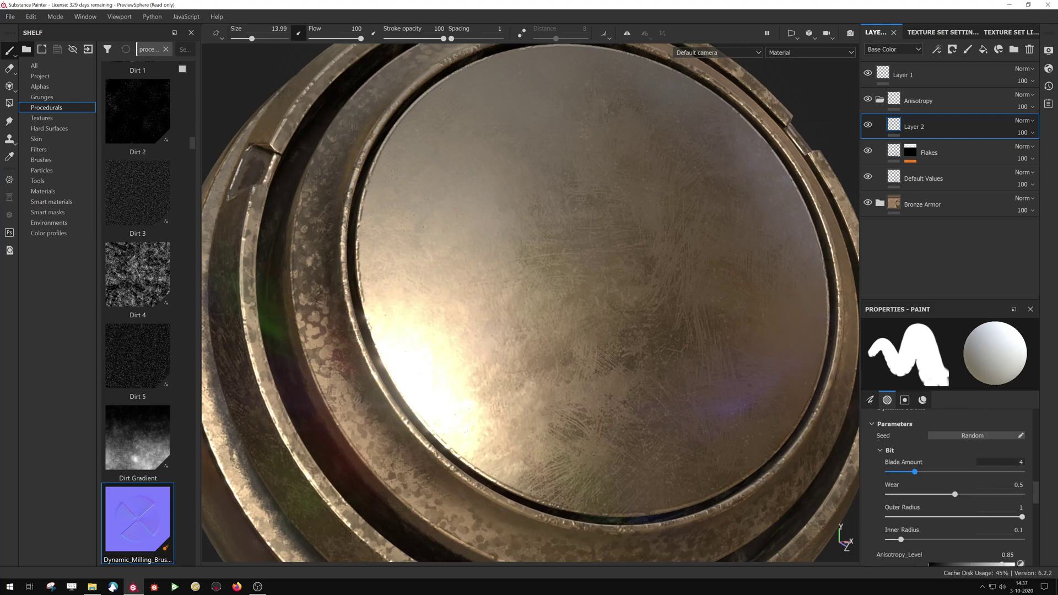
key("Return")
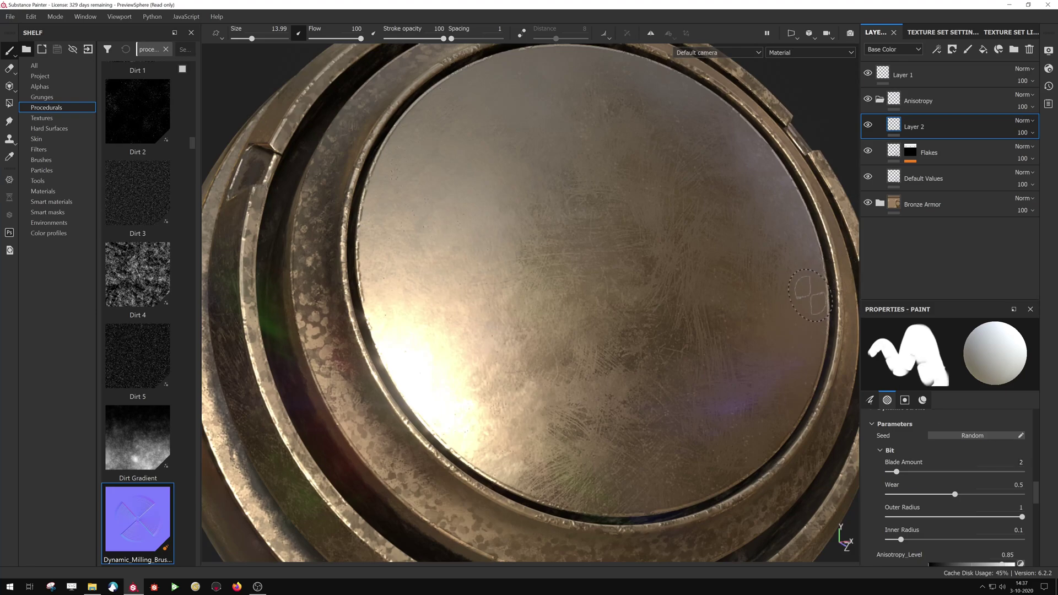
right_click_drag(712, 286, 738, 301, "ctrl")
left_click_drag(955, 494, 1021, 494)
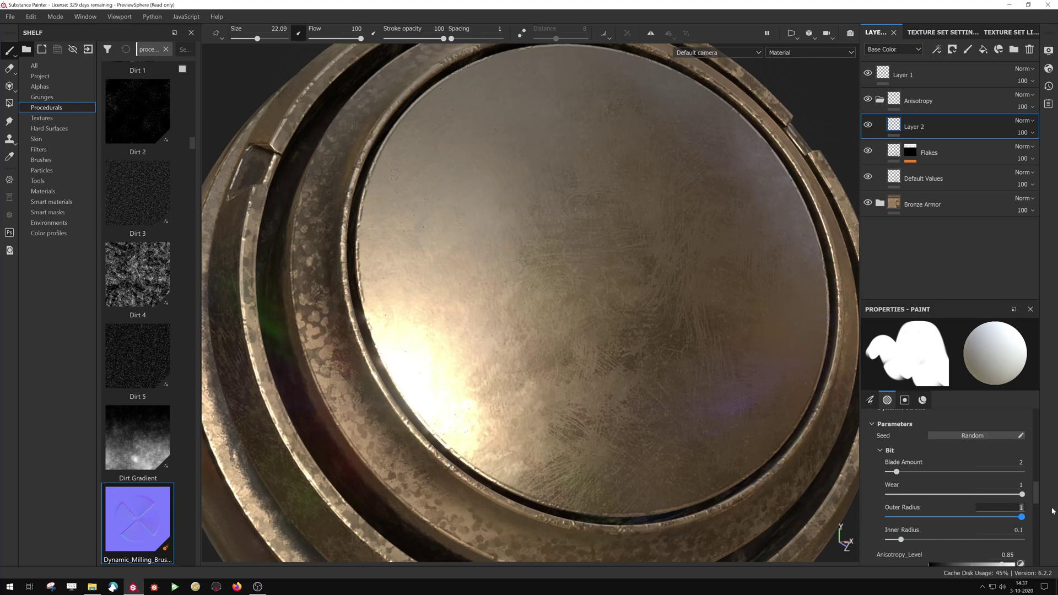
key("Return")
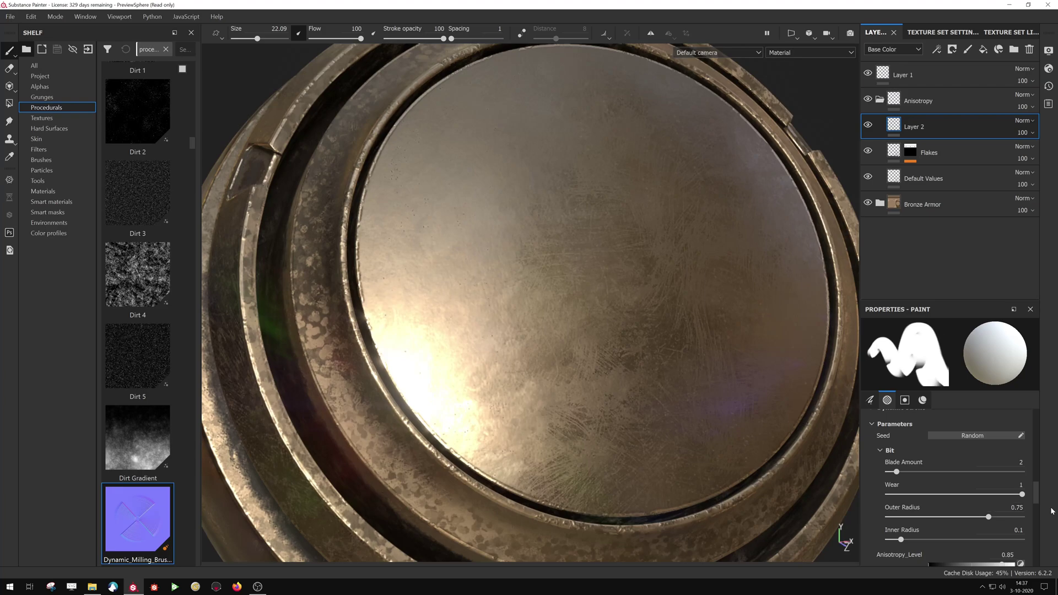
type(".7")
key("Return")
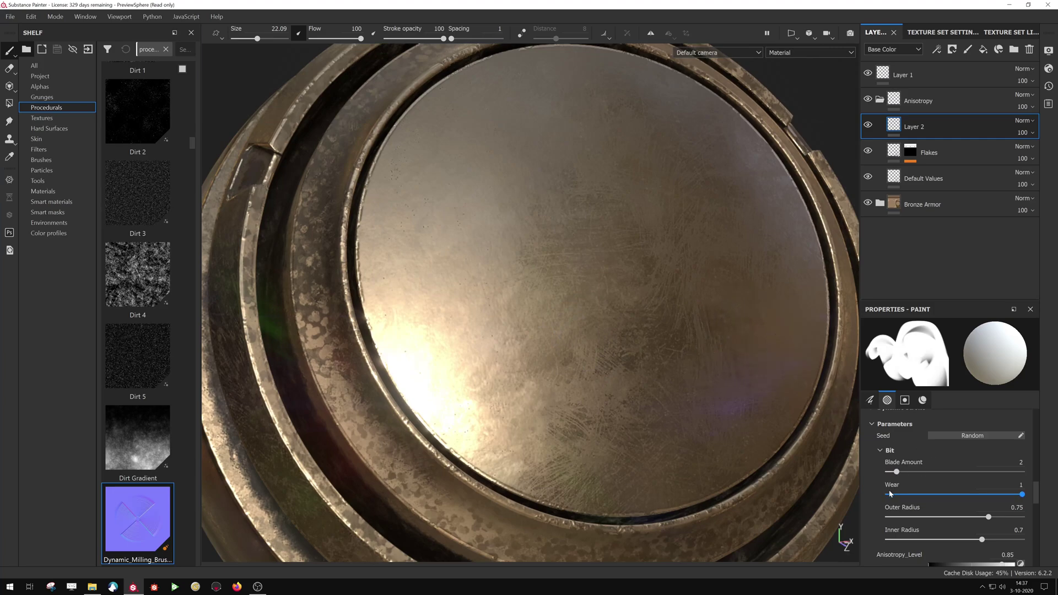
Set the Bit parameters to Blade Amount 2, Wear 1, Outer Radius 0.75, Inner Radius 0.7.
scroll(884, 495, "down", 10)
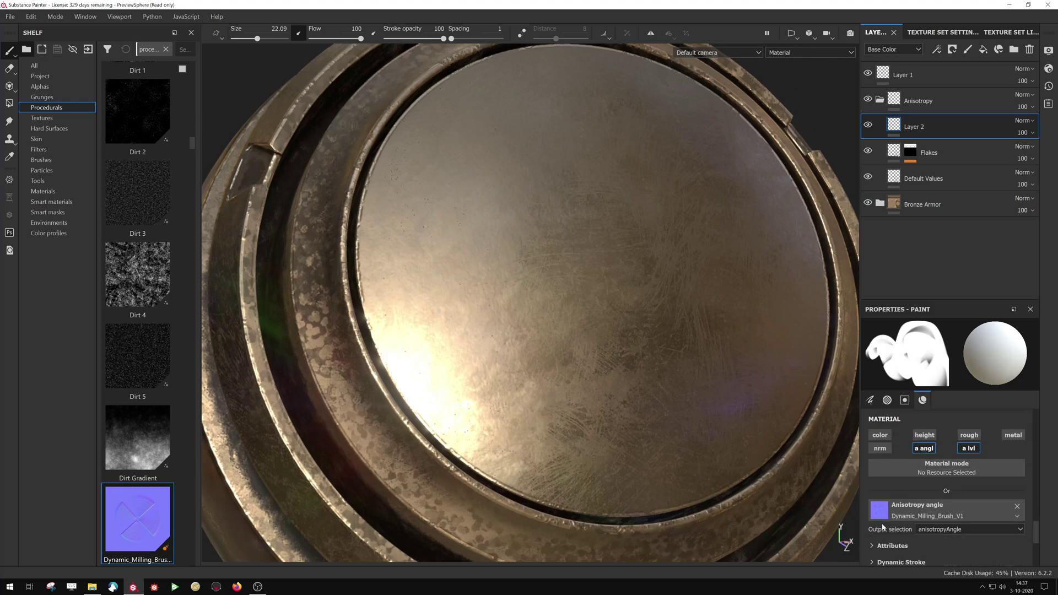
scroll(883, 527, "down", 3)
left_click(879, 507)
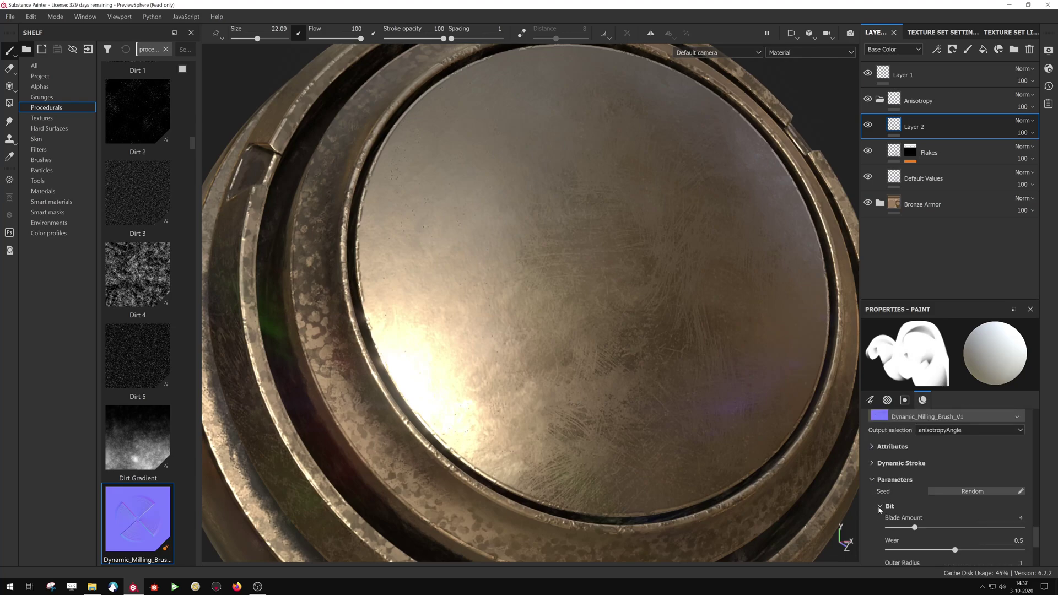
scroll(1035, 496, "down", 1)
key("BackSpace")
type("2")
key("Return")
left_click_drag(1006, 518, 1023, 517)
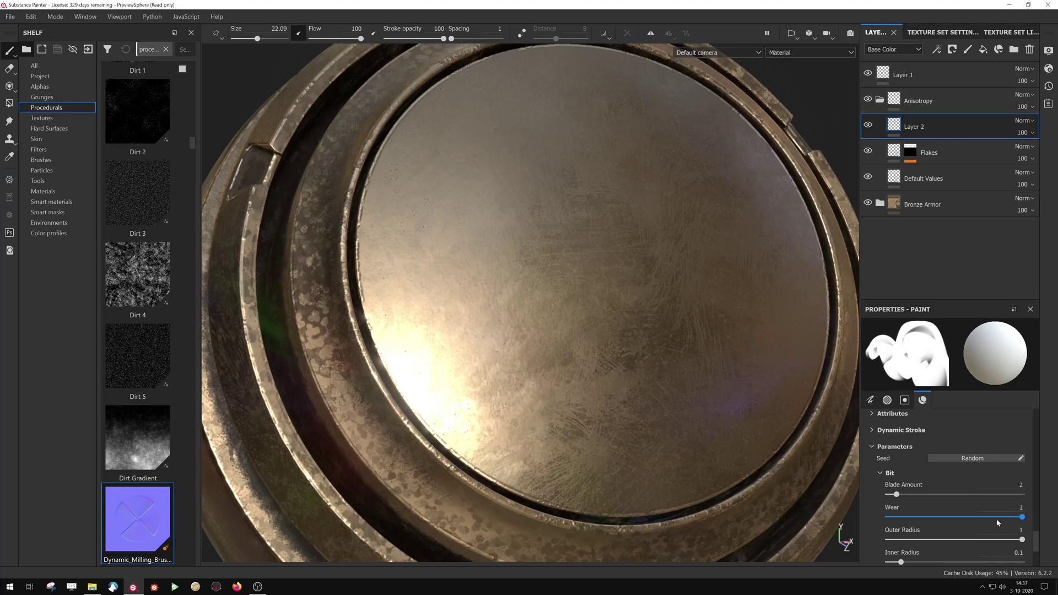
scroll(991, 518, "down", 1)
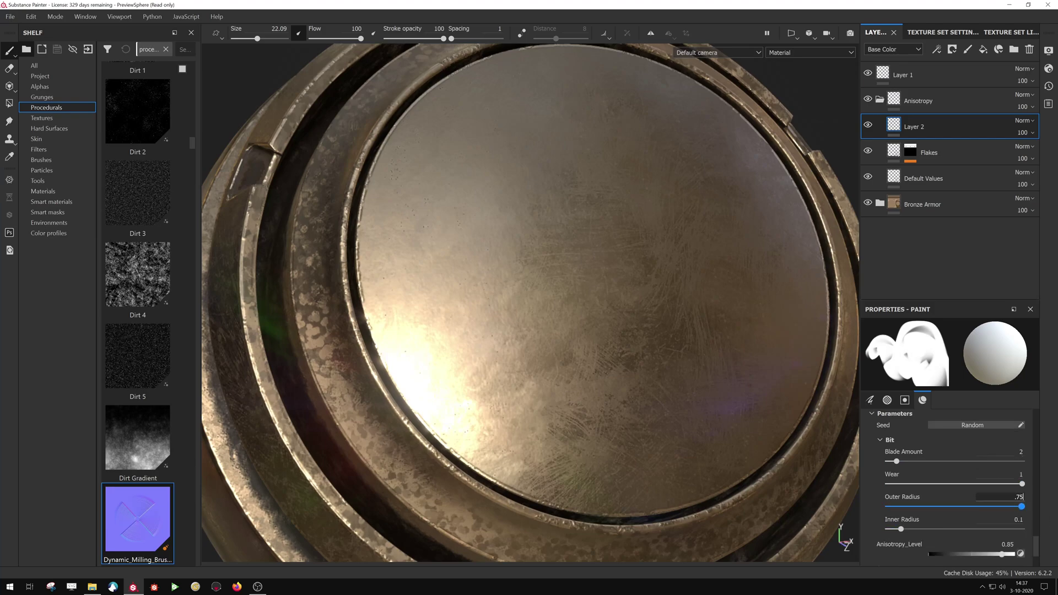
key("Return")
left_click(999, 519)
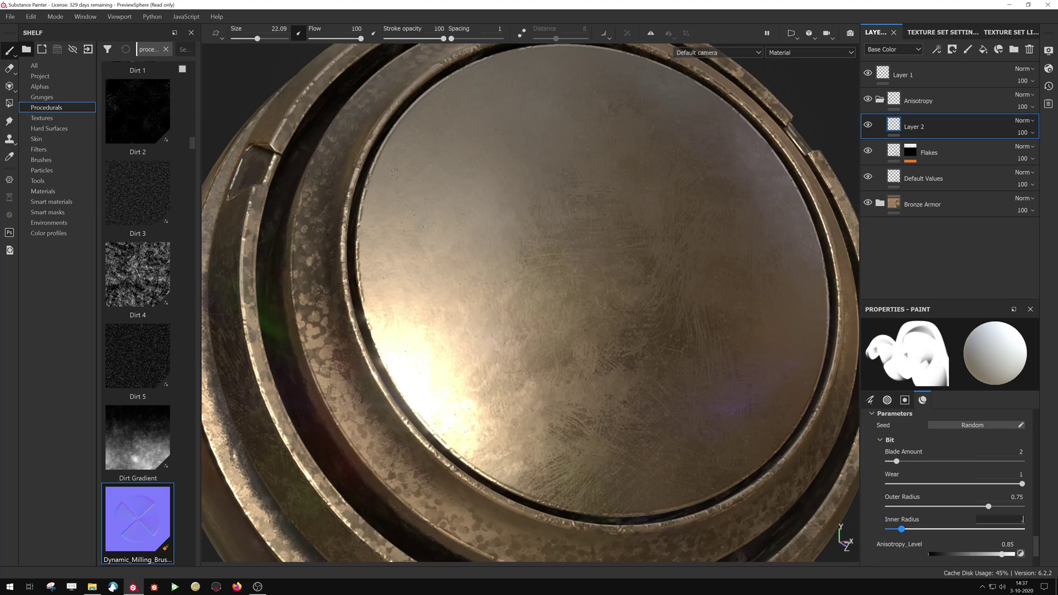
key("Return")
Paint test milling strokes across the disc and undo them.
mouse_move(548, 291)
left_mouse_down()
mouse_move(700, 313)
mouse_move(741, 270)
mouse_move(639, 248)
mouse_move(545, 248)
mouse_move(494, 290)
mouse_move(589, 336)
mouse_move(716, 346)
left_mouse_up()
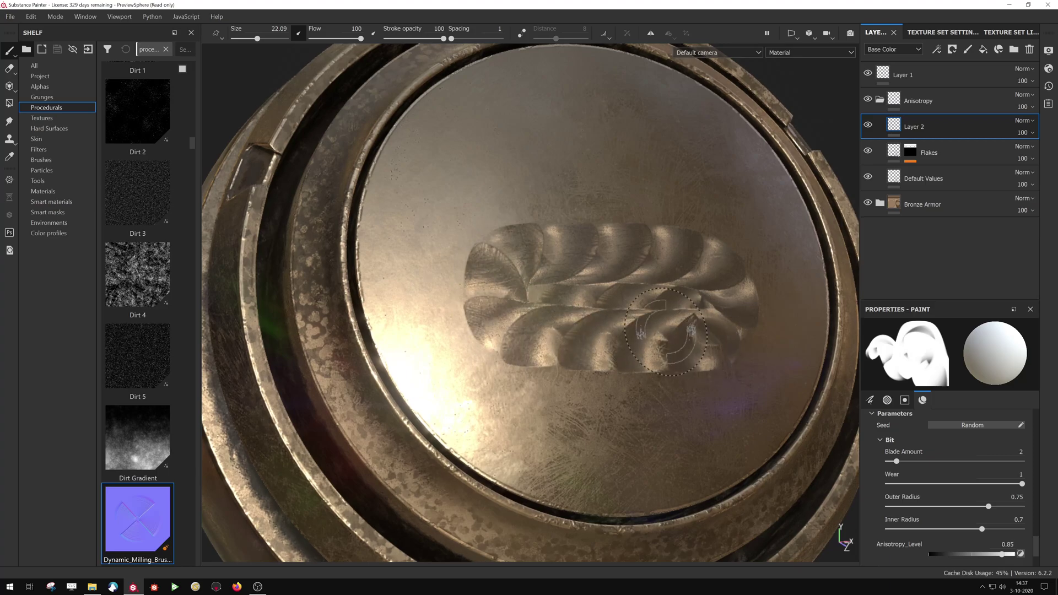
key("ctrl+z")
mouse_move(458, 245)
left_mouse_down()
mouse_move(485, 267)
mouse_move(545, 366)
left_mouse_up()
left_click(708, 311, "shift")
key("ctrl+z")
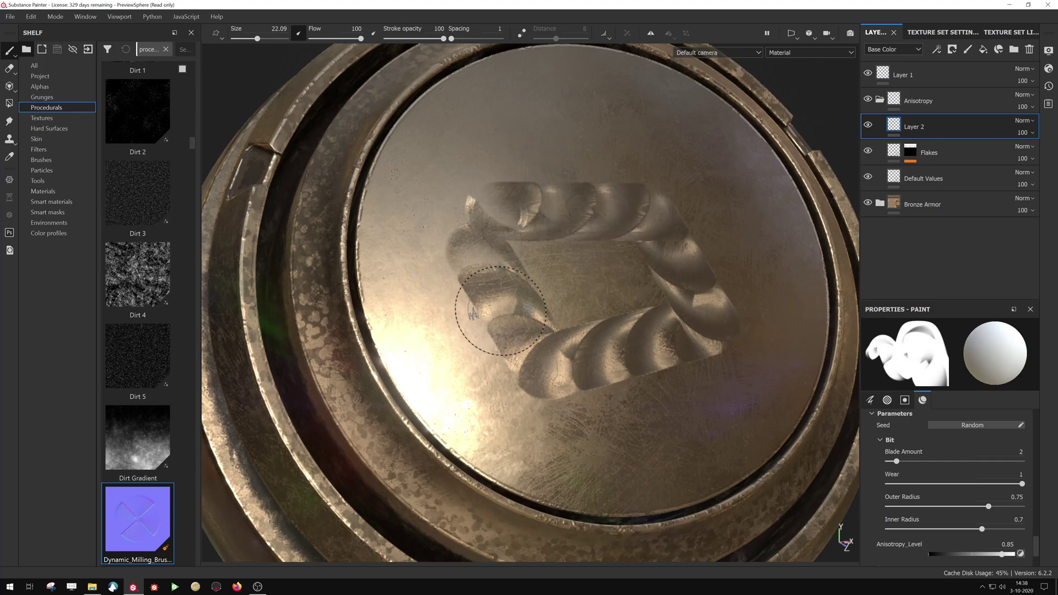
key("ctrl+y")
key("ctrl+z")
Shrink the brush size to 10.64 and undo the leftover test stroke.
right_click_drag(595, 312, 510, 323, "ctrl")
left_click_drag(510, 323, 708, 307)
key("ctrl+z")
scroll(923, 468, "up", 3)
scroll(914, 482, "down", 3)
scroll(895, 484, "up", 5)
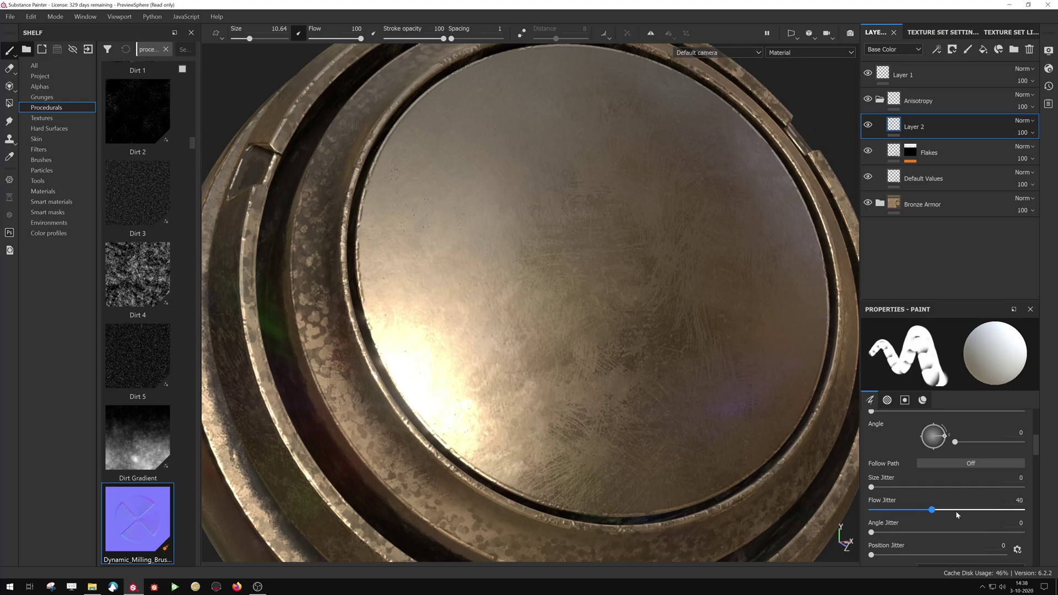
Raise Flow Jitter to 100, then paint and undo a test row of milling marks.
left_click_drag(962, 515, 1041, 510)
mouse_move(460, 314)
left_mouse_down()
mouse_move(735, 293)
mouse_move(755, 270)
mouse_move(740, 263)
mouse_move(466, 289)
mouse_move(448, 313)
mouse_move(458, 349)
mouse_move(768, 318)
mouse_move(760, 269)
mouse_move(703, 257)
mouse_move(499, 271)
left_mouse_up()
key("ctrl")
key("ctrl+z")
Enable height on the brush material and paint a horizontal milling stroke across the disc centre.
scroll(909, 526, "down", 5)
scroll(909, 526, "down", 3)
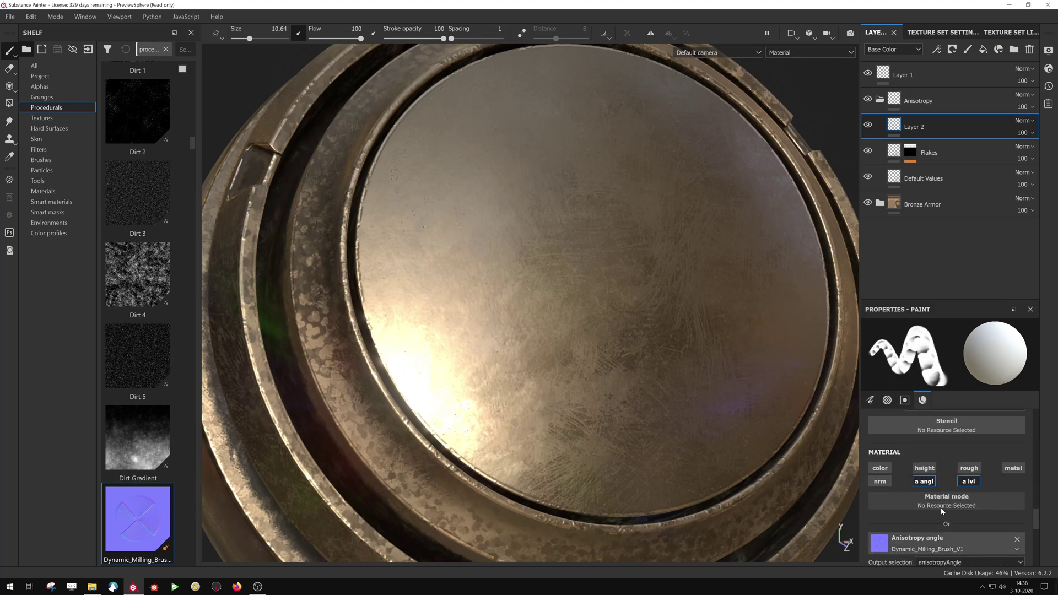
left_click(917, 473)
scroll(932, 513, "down", 2)
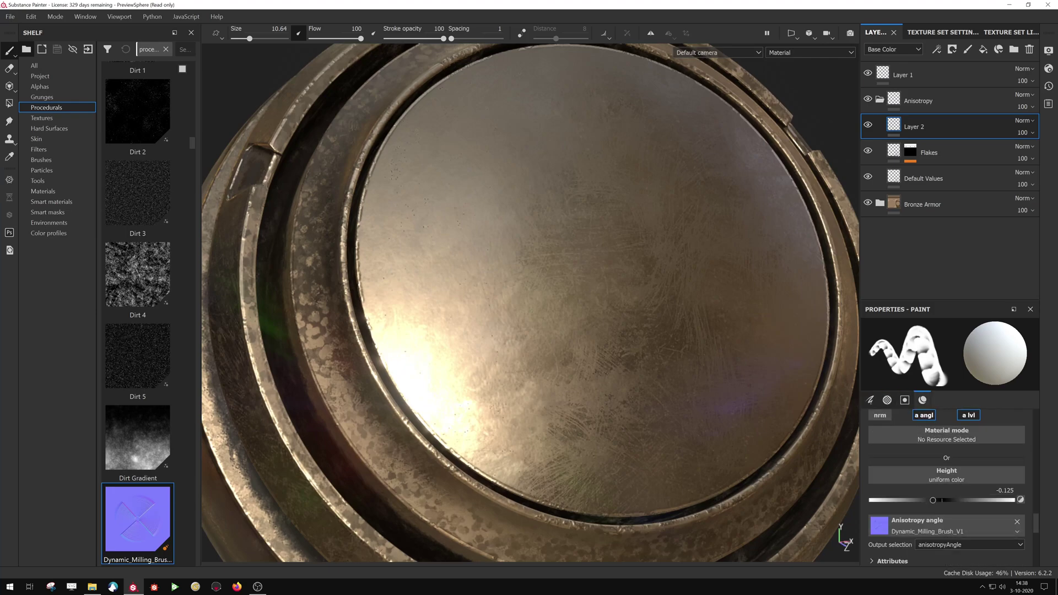
left_click_drag(484, 314, 737, 297)
mouse_move(672, 347)
right_mouse_down("shift")
mouse_move(534, 349)
mouse_move(613, 391)
right_mouse_up("shift")
left_click_drag(613, 391, 672, 351, "alt")
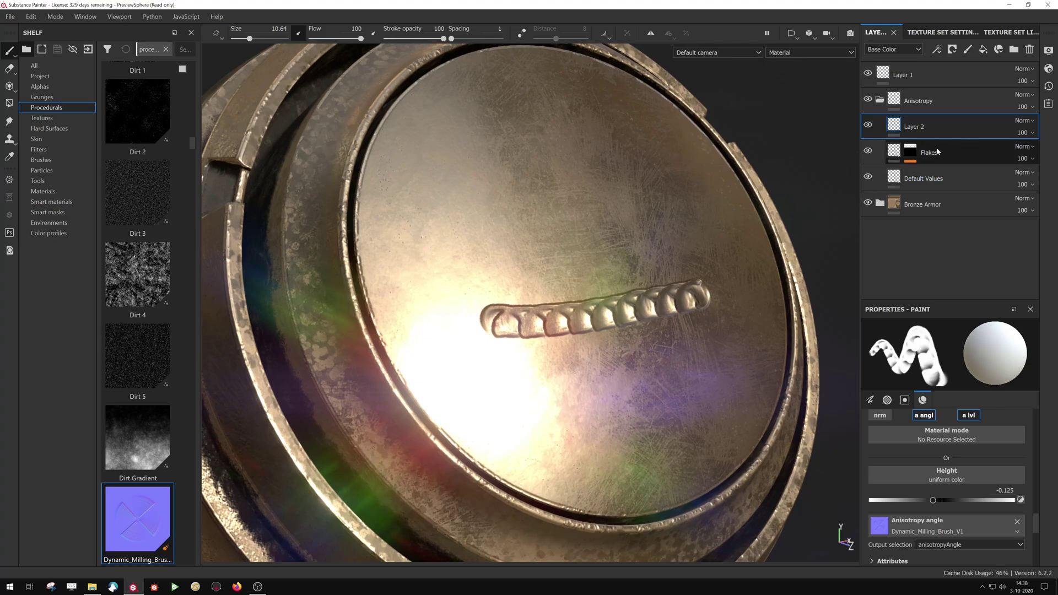
Discard the current project unsaved and open the TilingMaterial sample project.
left_click(11, 16)
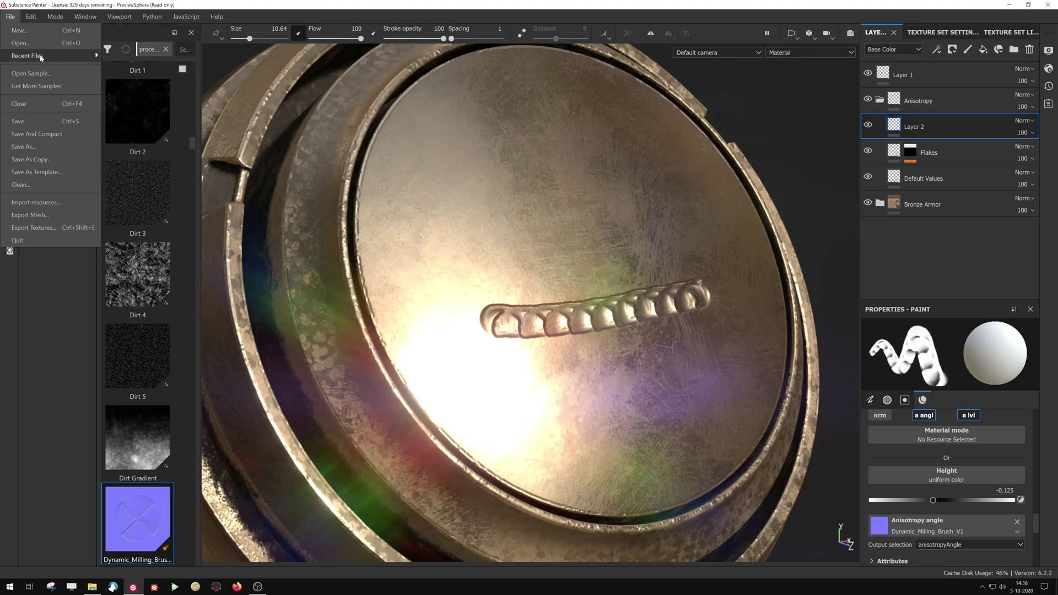
left_click(39, 73)
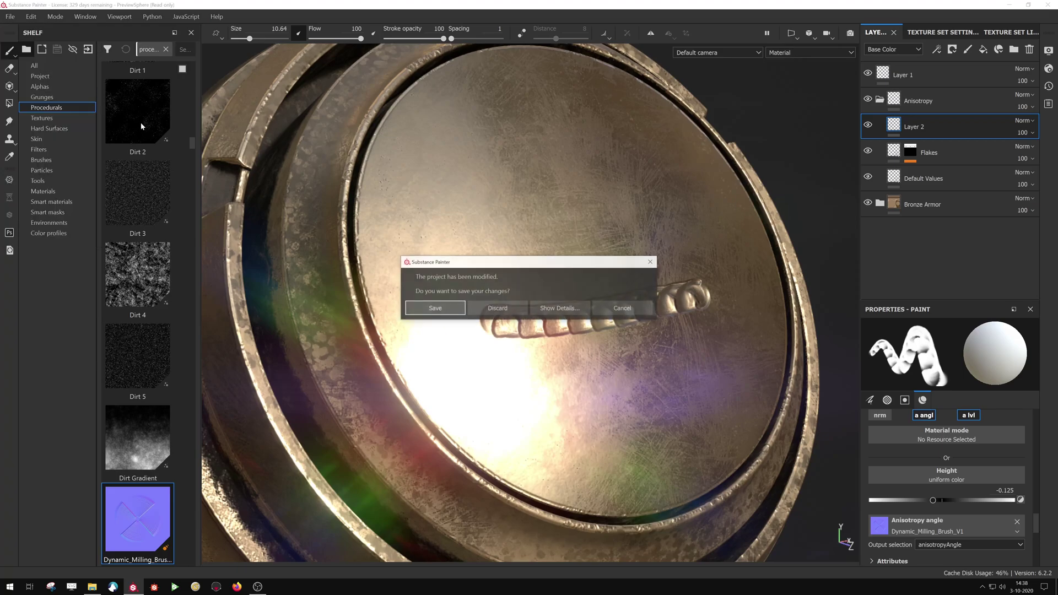
left_click(499, 308)
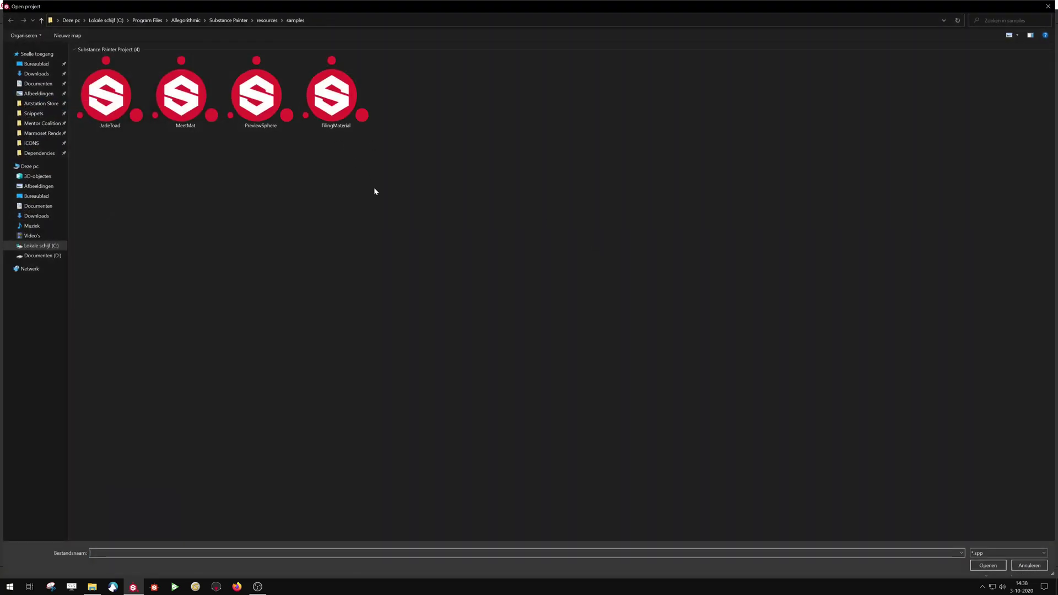
left_click(335, 108)
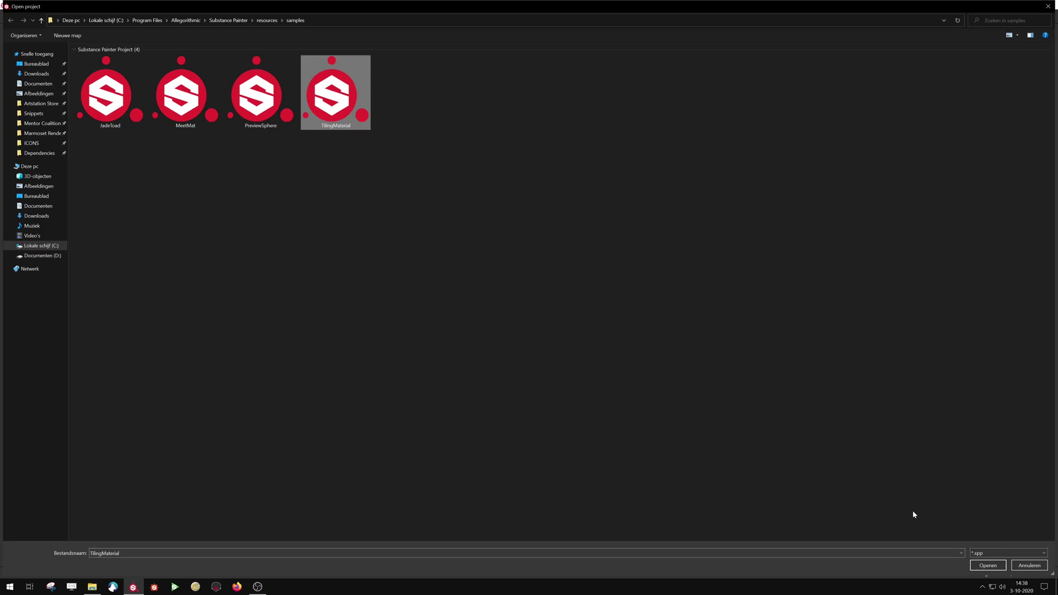
left_click(988, 566)
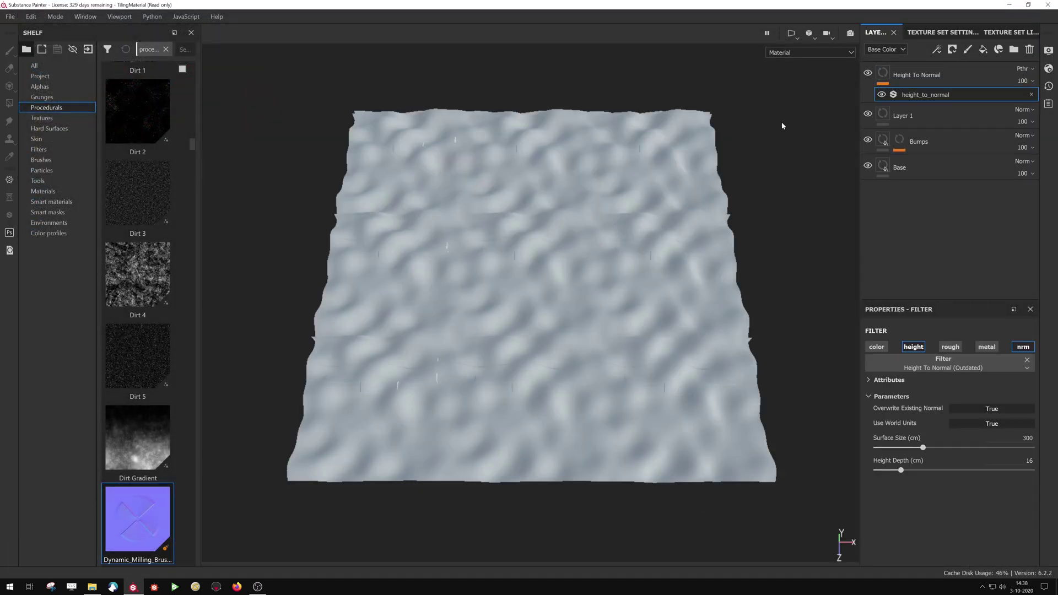
Delete the sample's existing layers and add a new fill layer.
left_click(1034, 75)
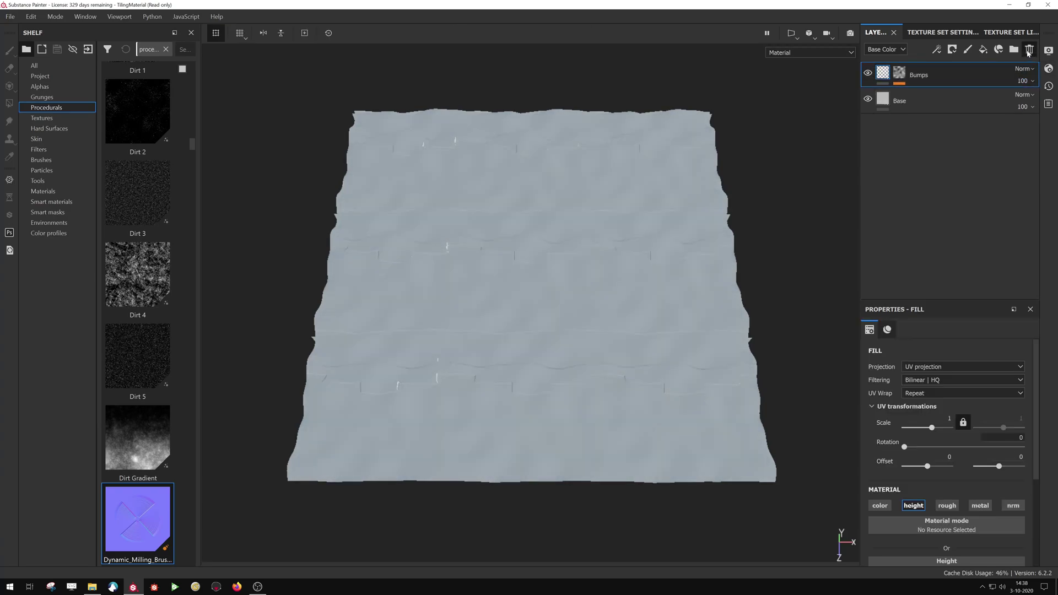
left_click_drag(529, 264, 571, 273, "alt")
right_click_drag(571, 274, 576, 352, "alt")
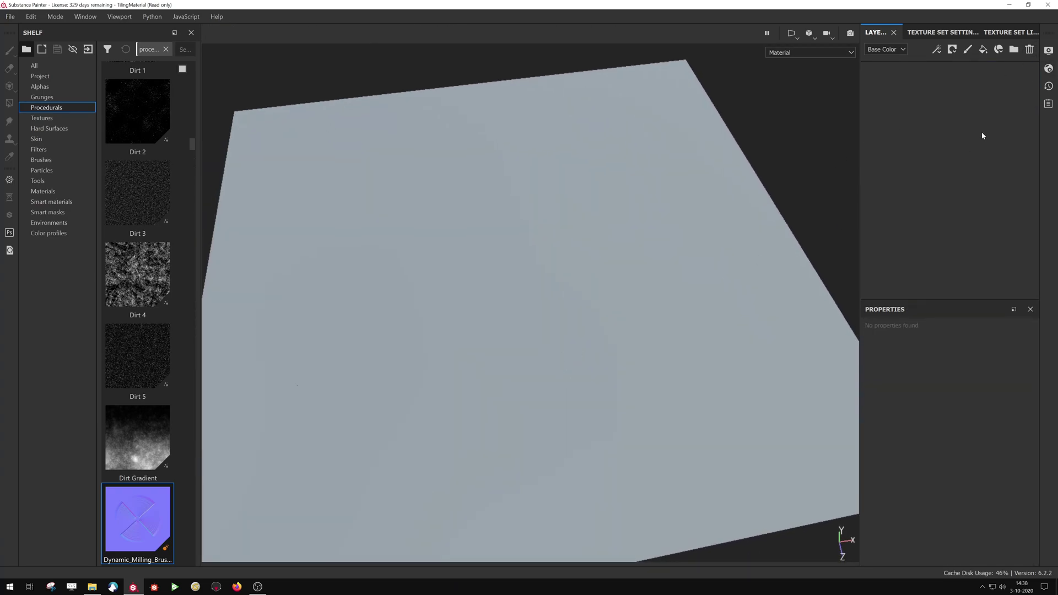
left_click(982, 49)
scroll(972, 477, "down", 3)
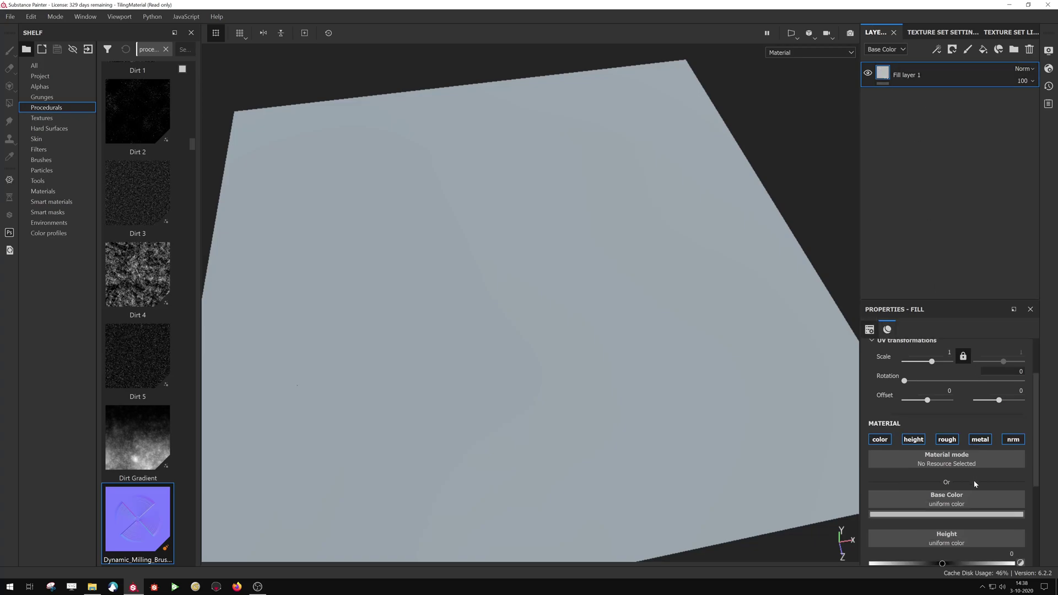
scroll(947, 540, "down", 2)
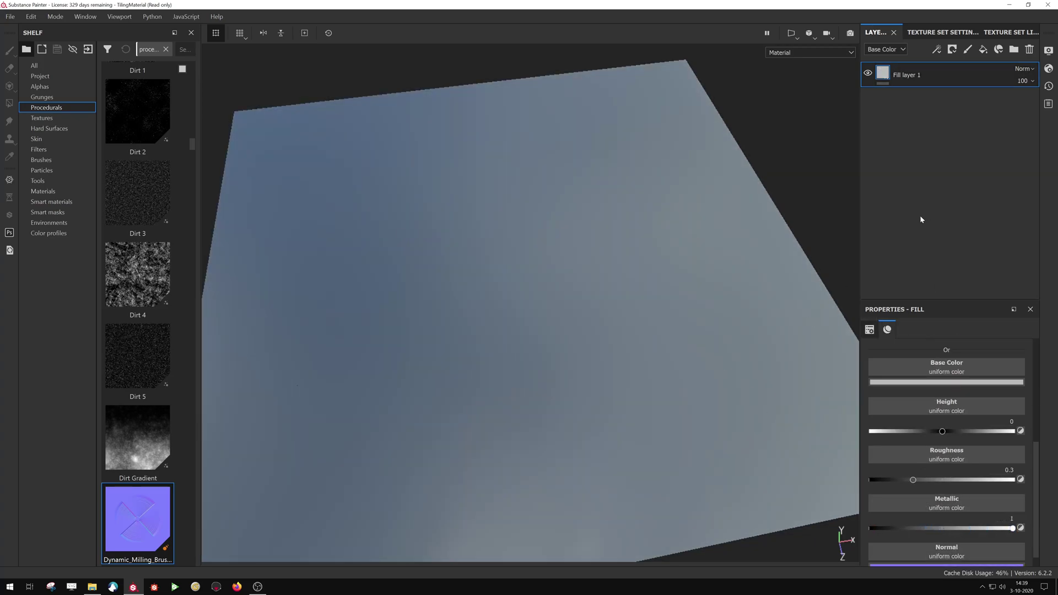
Add a MatFinish Rough filter to Fill layer 1 with Scale 1 and Brushing Intensity 0.19.
right_click(888, 72)
left_click(924, 383)
left_click(949, 358)
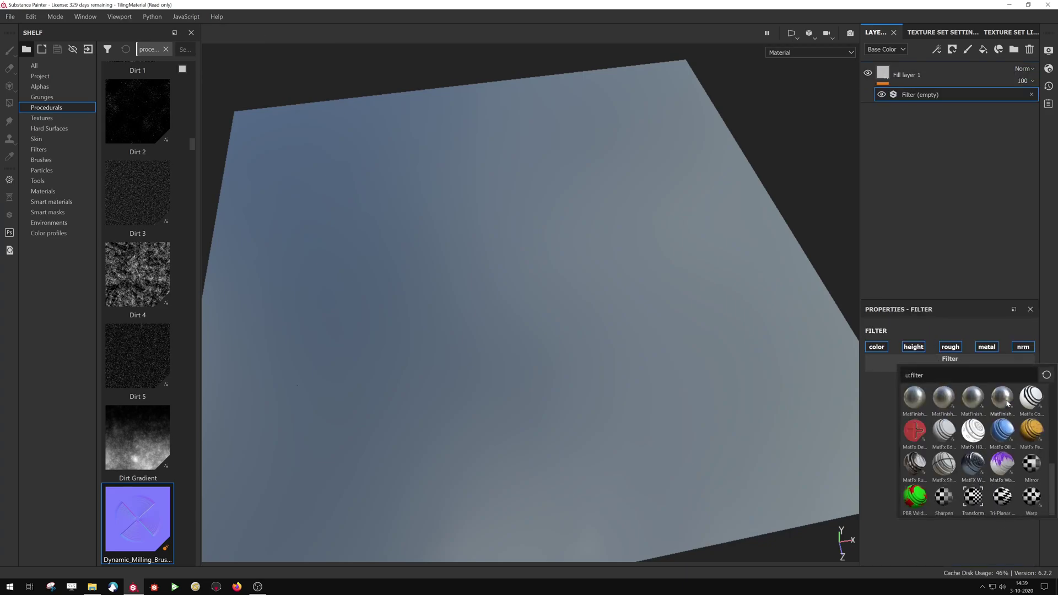
left_click(1002, 398)
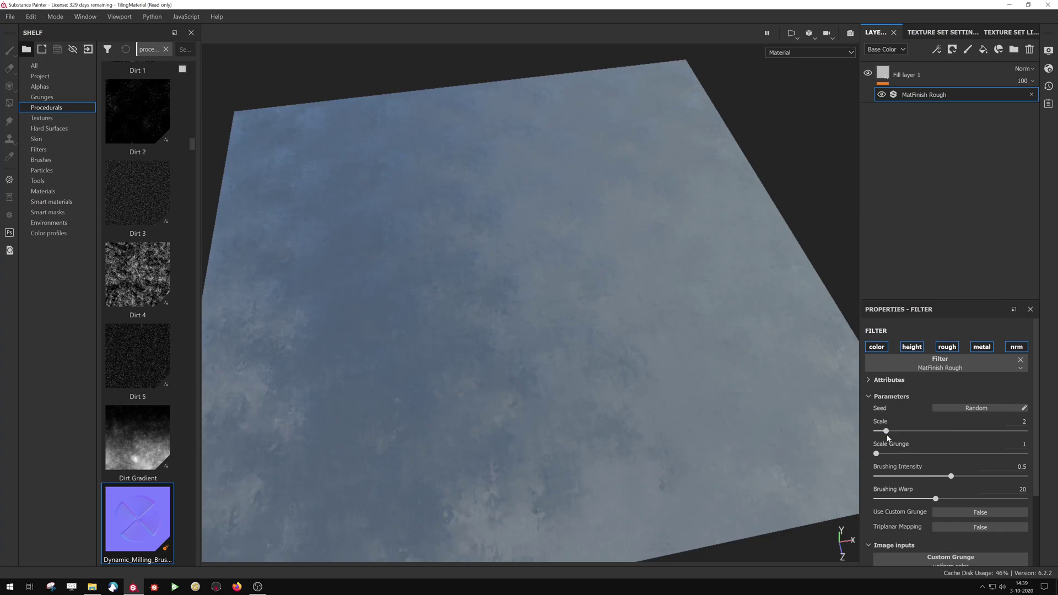
left_click_drag(885, 431, 880, 432)
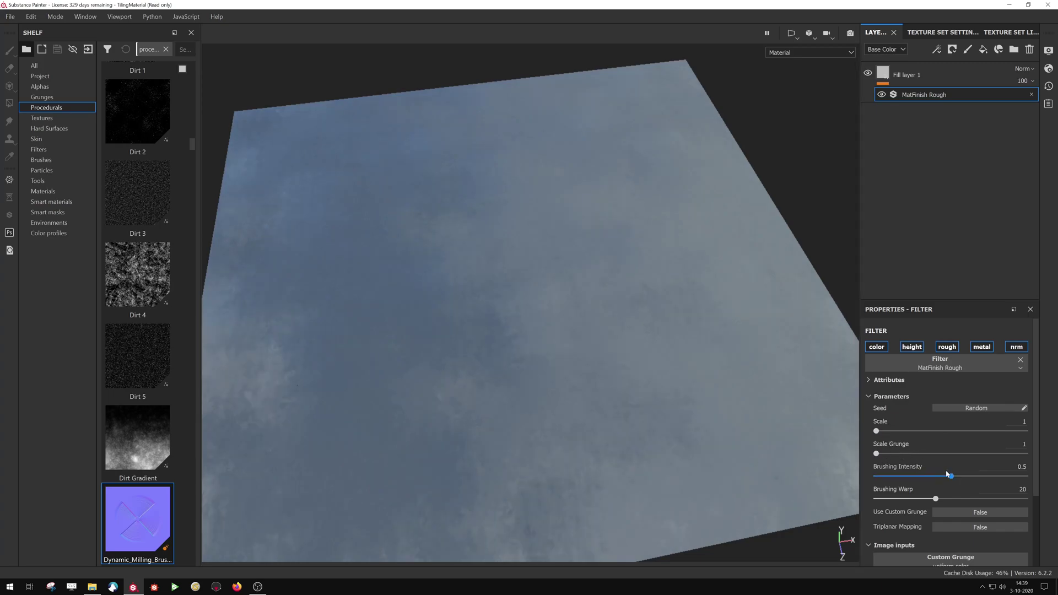
left_click_drag(950, 476, 896, 476)
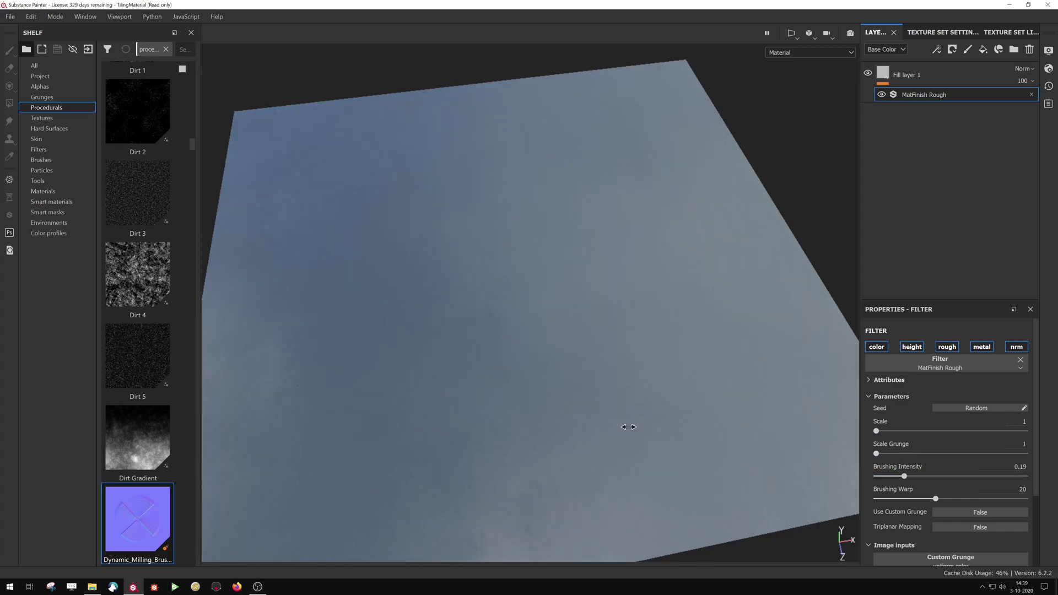
Rotate the environment lighting across the plane and briefly check the shader settings.
right_click_drag(636, 427, 646, 430, "shift")
left_click(1048, 68)
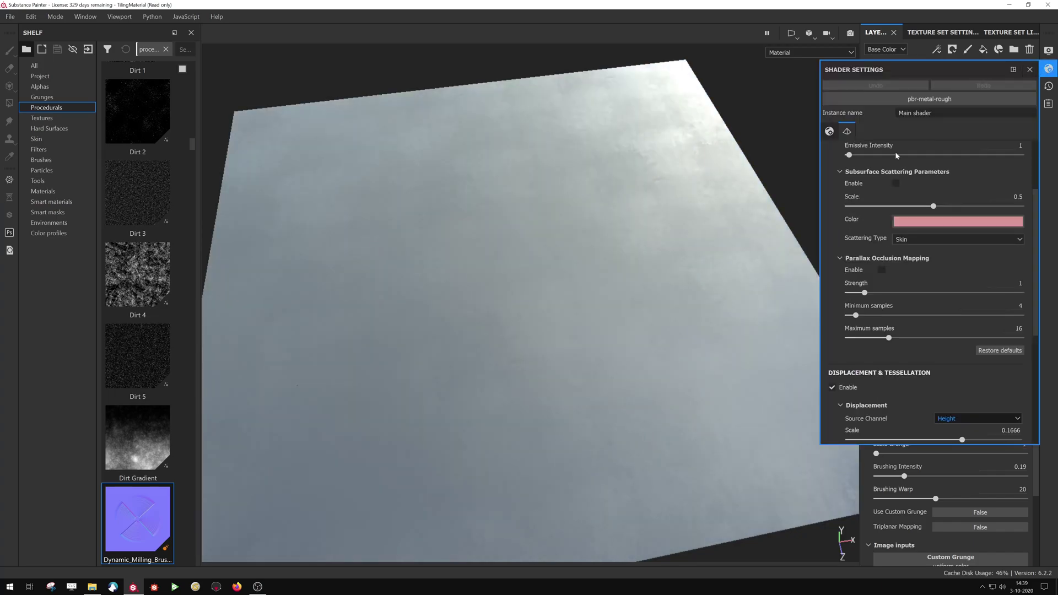
scroll(936, 331, "down", 5)
scroll(918, 372, "up", 8)
left_click(1047, 51)
Set the environment map to Tomoco Studio and show the 3D/2D side-by-side view.
left_click(1047, 51)
left_click(953, 143)
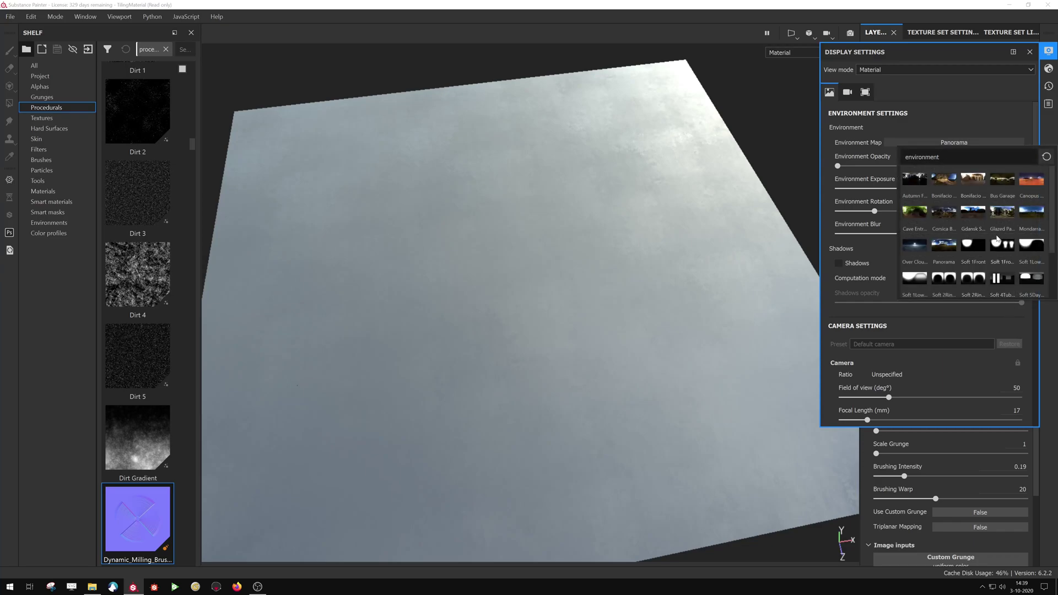
scroll(994, 239, "down", 3)
left_click(1031, 245)
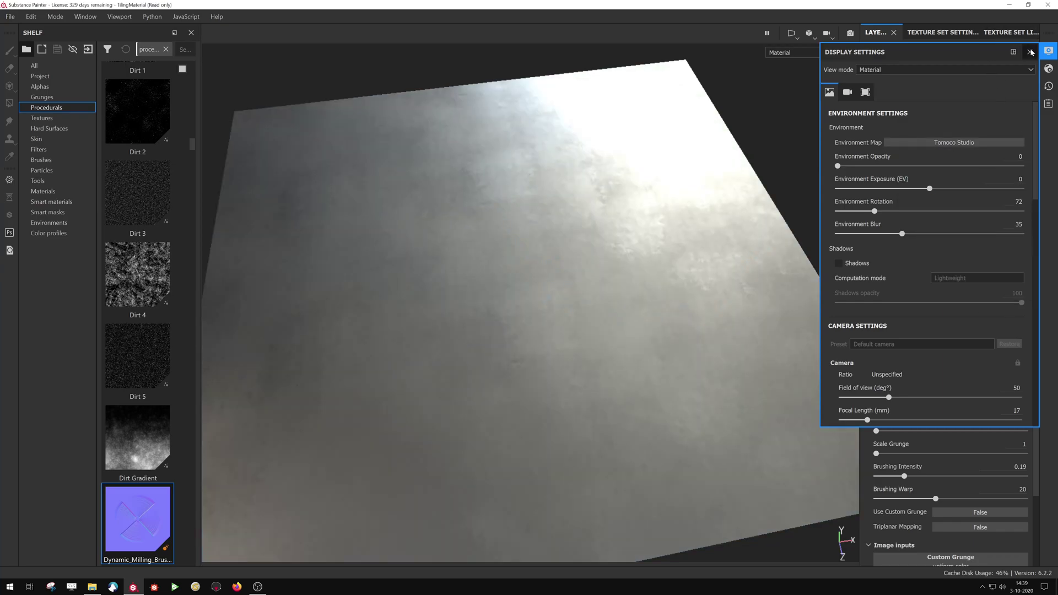
left_click(1048, 50)
mouse_move(572, 317)
left_mouse_down("alt")
mouse_move(600, 315)
mouse_move(571, 326)
left_mouse_up("alt")
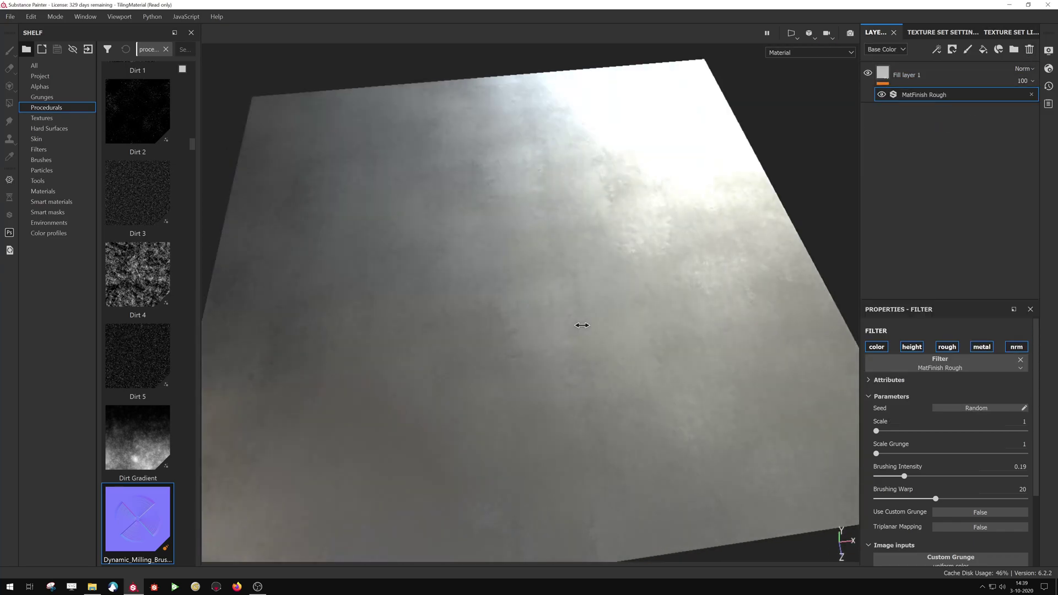
key("F1")
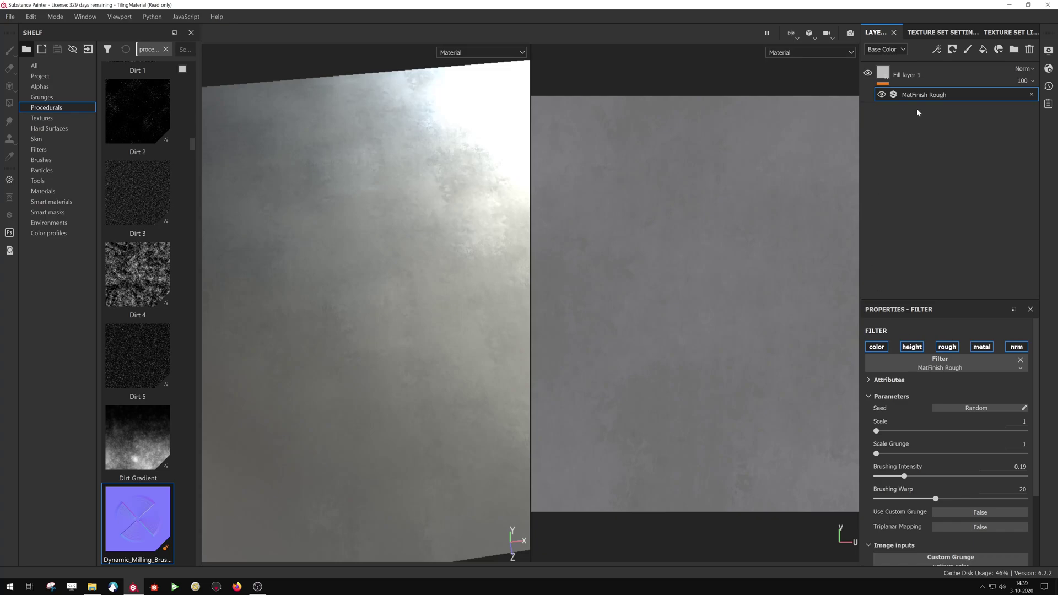
Add a new paint layer above Fill layer 1.
left_click(991, 69)
left_click(968, 50)
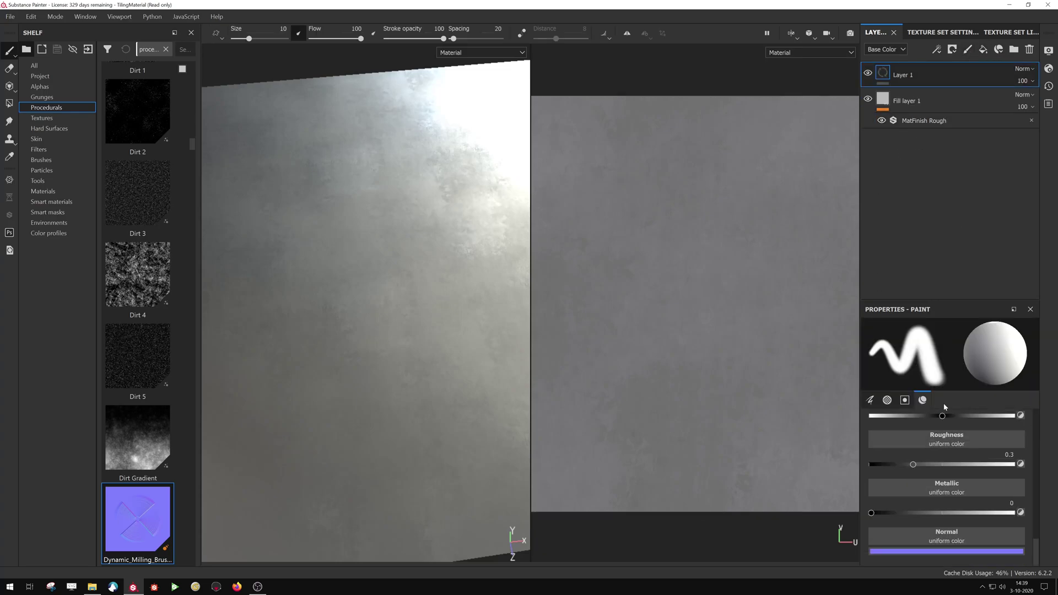
scroll(948, 436, "up", 5)
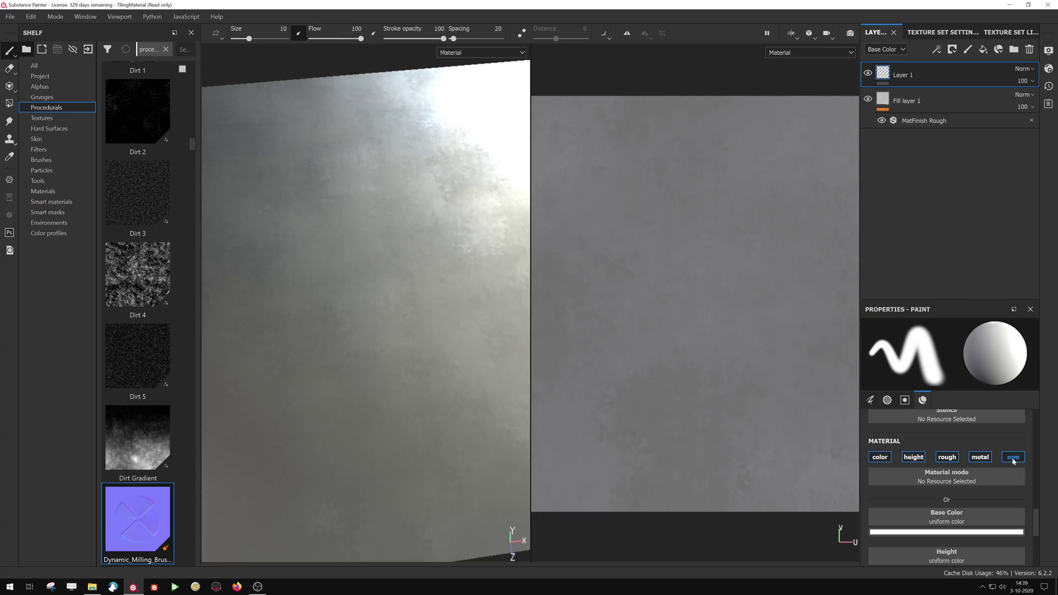
scroll(939, 479, "up", 5)
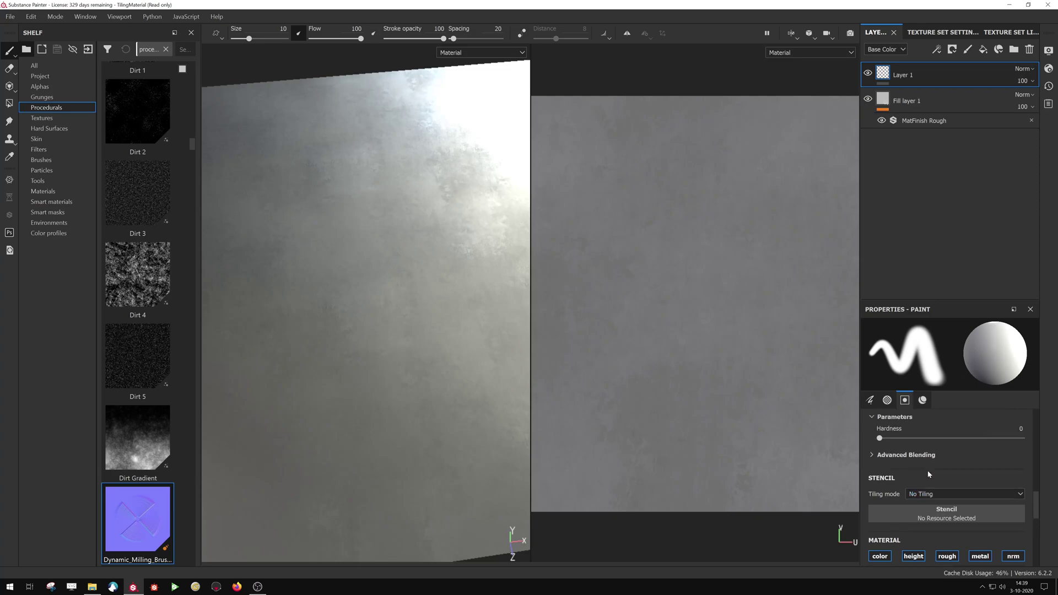
Use Dynamic_Milling_Brush as the brush alpha with spacing 1, testing and undoing a stroke.
mouse_move(109, 499)
left_mouse_down()
mouse_move(357, 566)
mouse_move(963, 498)
mouse_move(953, 518)
mouse_move(967, 491)
left_mouse_up()
scroll(943, 497, "down", 4)
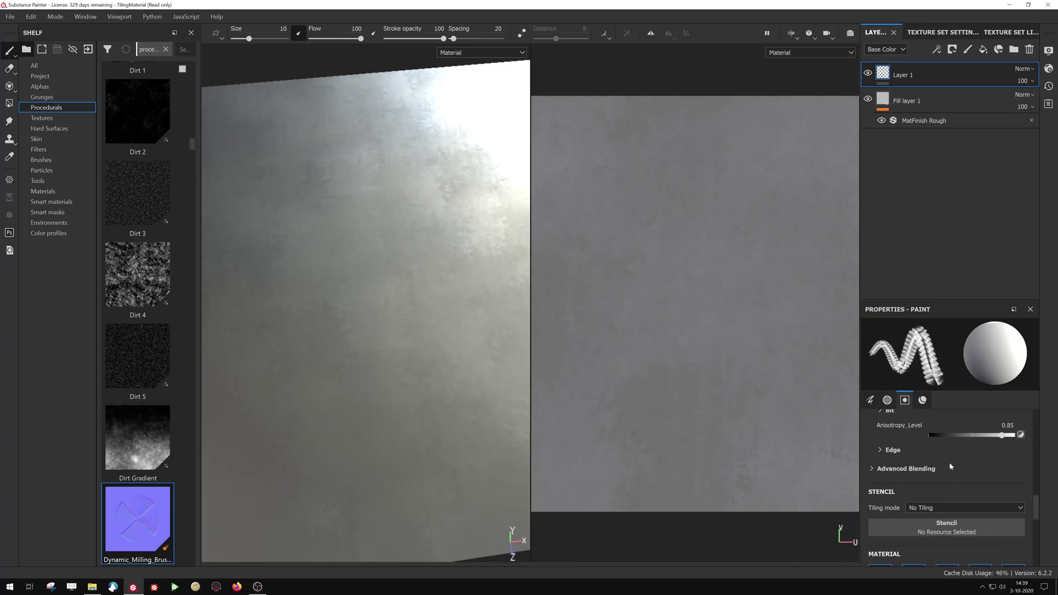
scroll(895, 507, "up", 4)
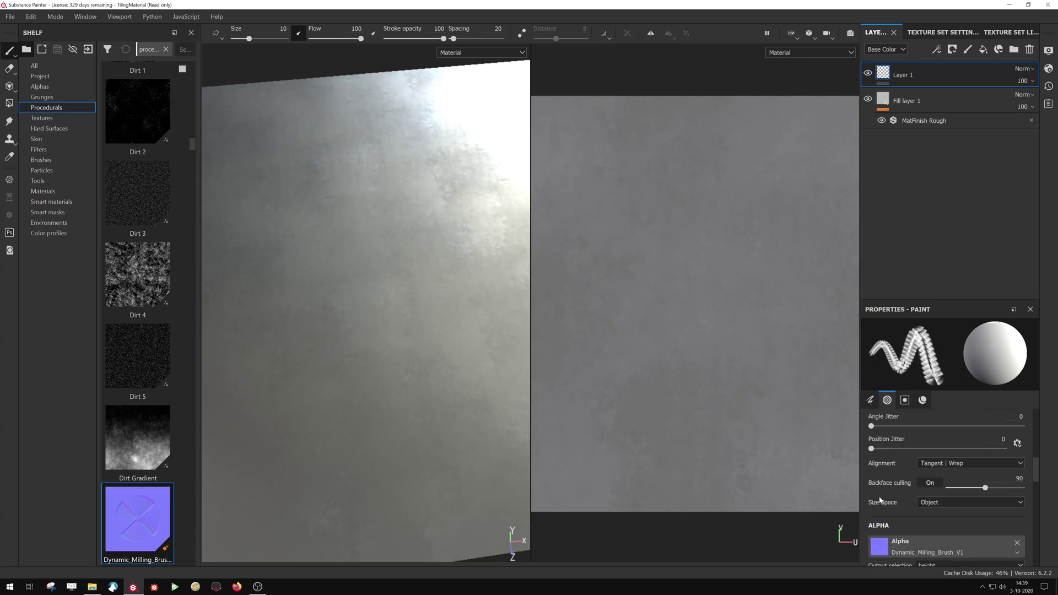
scroll(904, 480, "up", 3)
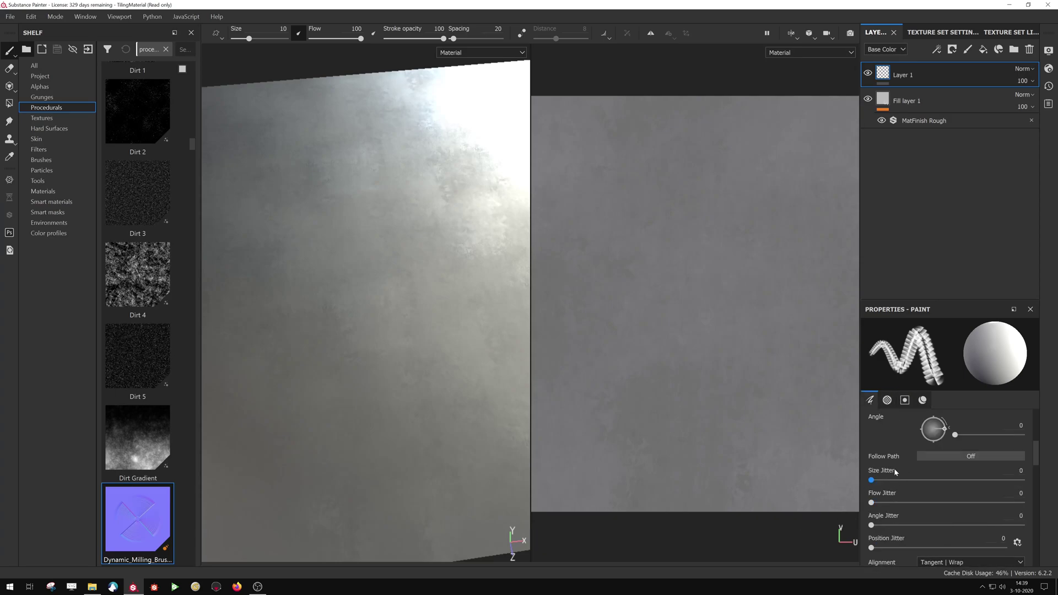
scroll(894, 472, "up", 3)
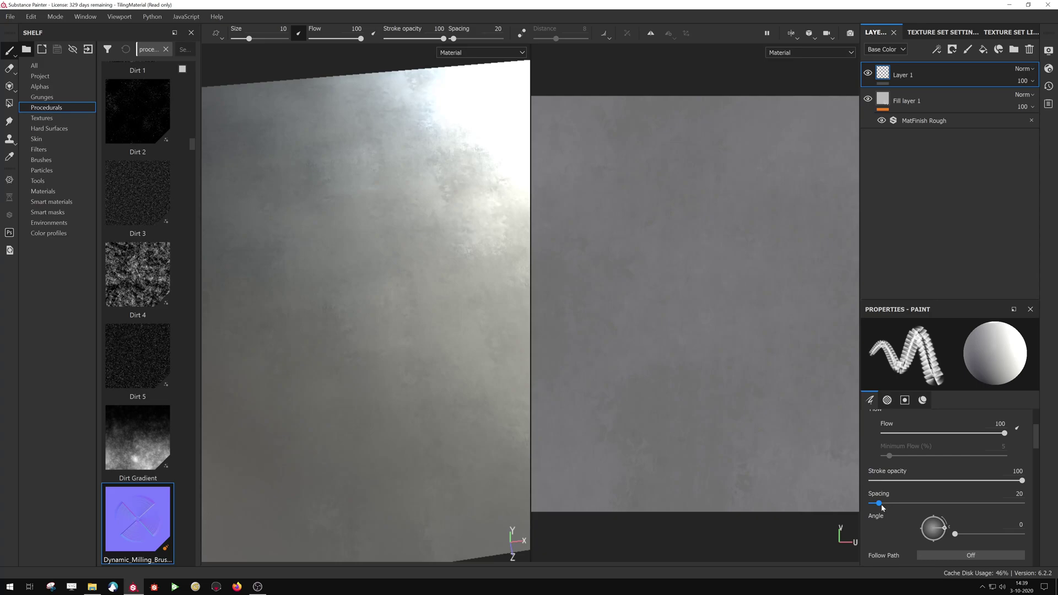
left_click_drag(880, 504, 869, 503)
left_click_drag(607, 315, 720, 315)
key("ctrl+z")
Disable colour and metallic, apply the milling brush normal, and paint a stroke at height -0.125.
scroll(897, 534, "down", 10)
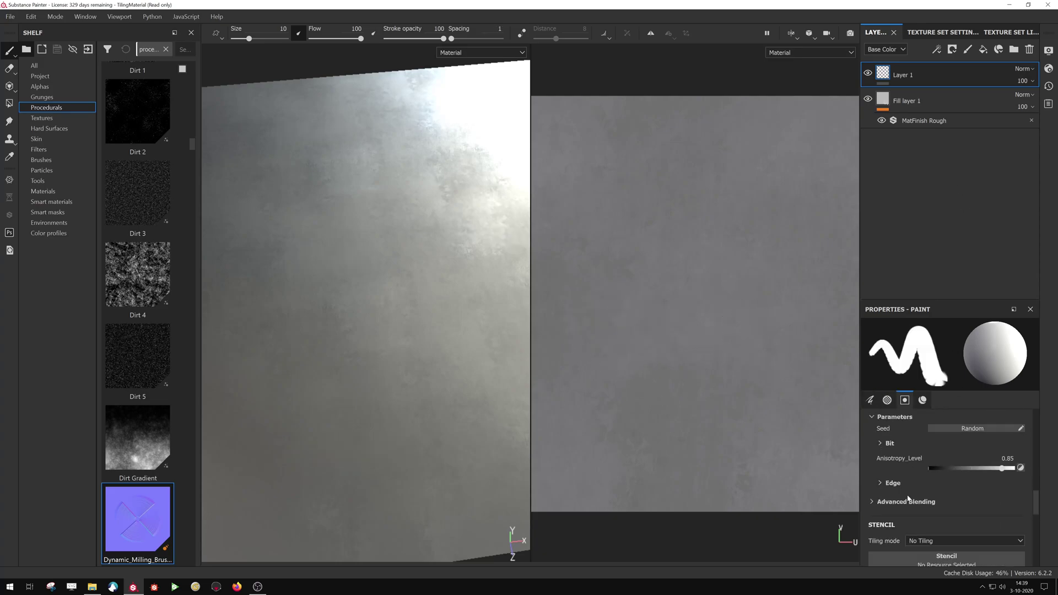
left_click(879, 438)
left_click(990, 439)
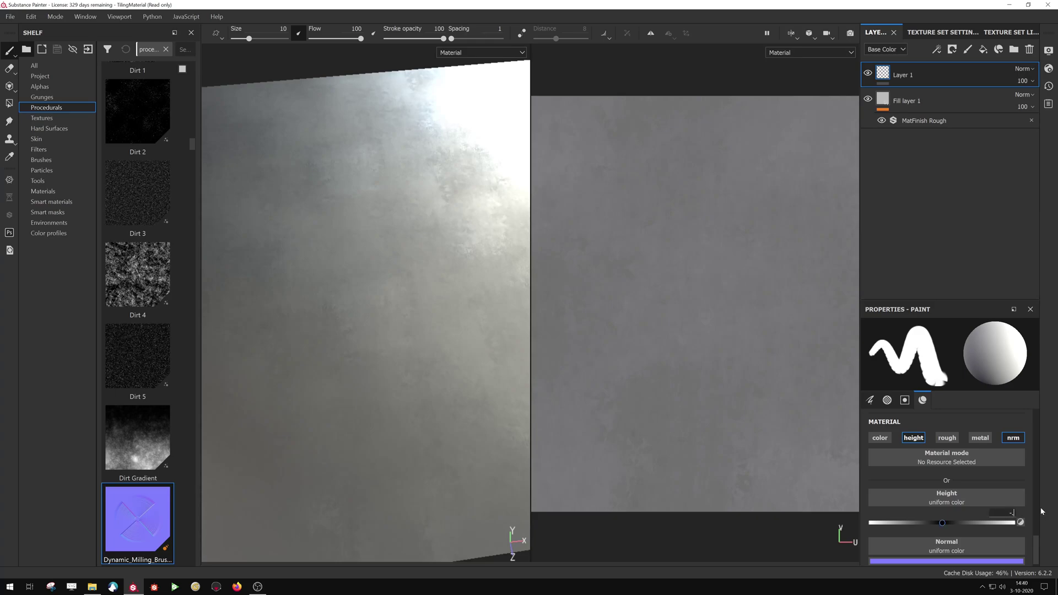
scroll(997, 473, "down", 1)
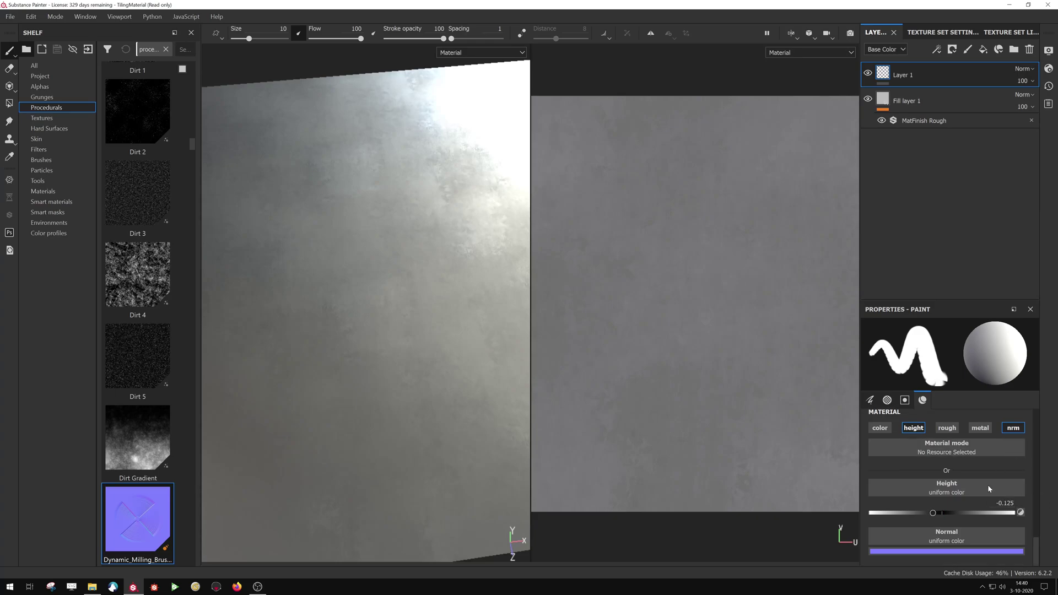
left_click_drag(138, 518, 886, 534)
scroll(949, 505, "up", 5)
scroll(936, 507, "up", 5)
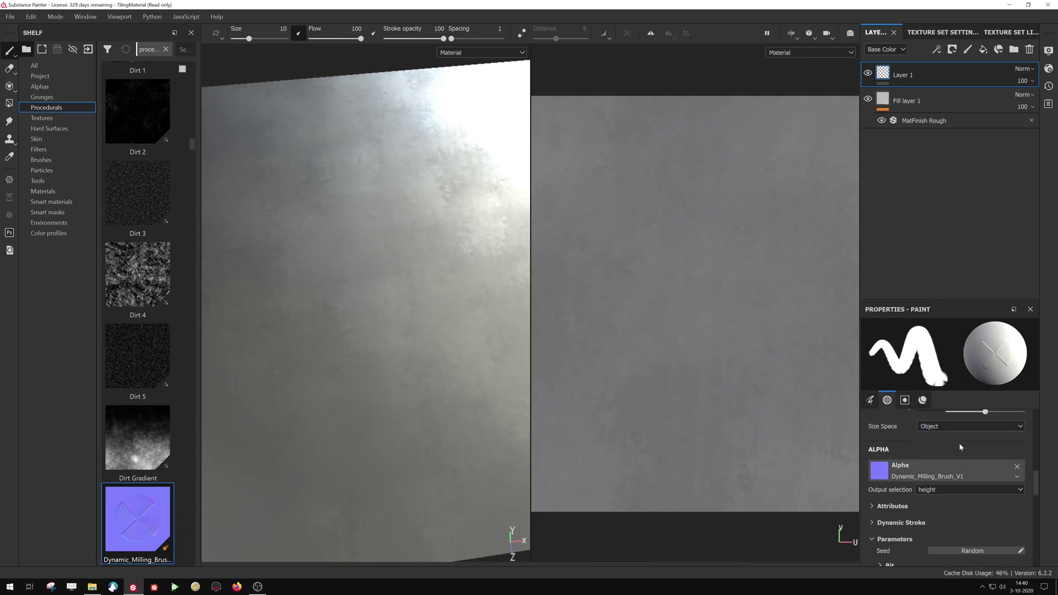
scroll(909, 541, "down", 6)
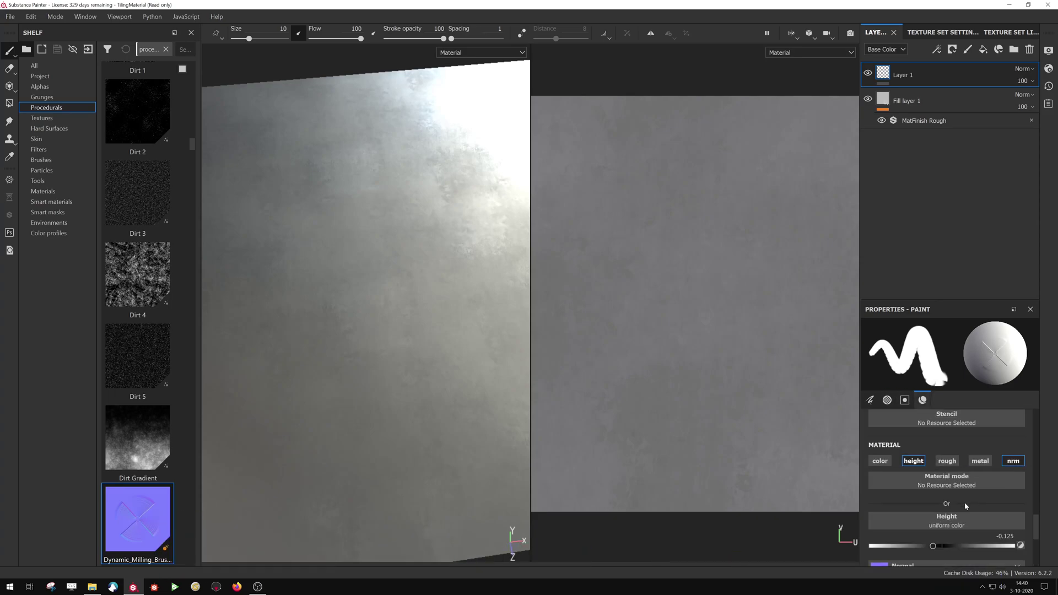
scroll(993, 491, "down", 3)
left_click_drag(604, 336, 757, 333)
mouse_move(485, 308)
left_mouse_down("alt")
mouse_move(449, 288)
mouse_move(318, 392)
mouse_move(439, 326)
left_mouse_up("alt")
Disable Displacement & Tessellation in the shader settings.
left_click(1048, 68)
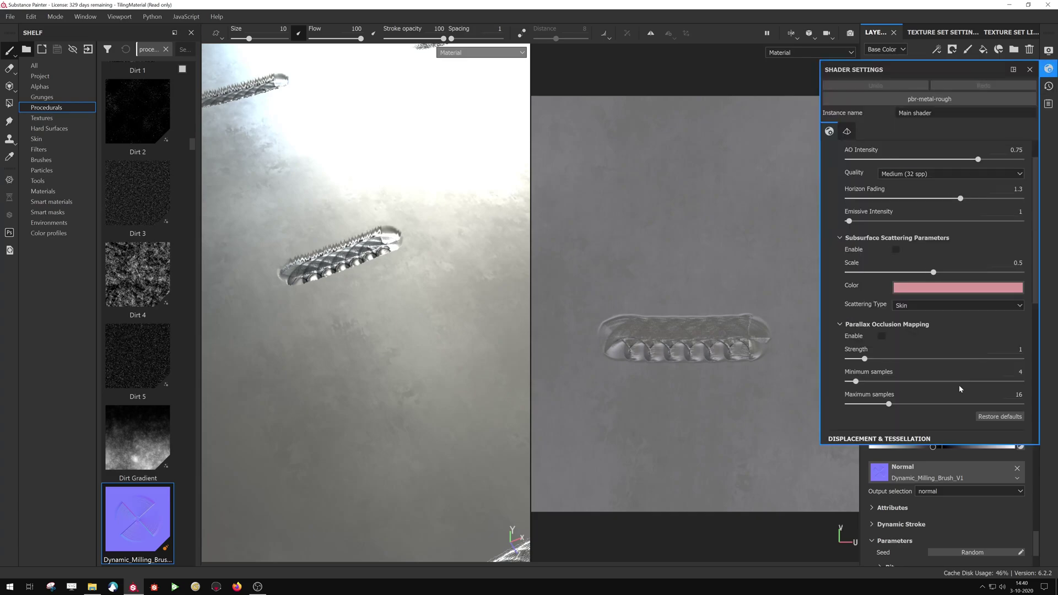
scroll(849, 193, "down", 6)
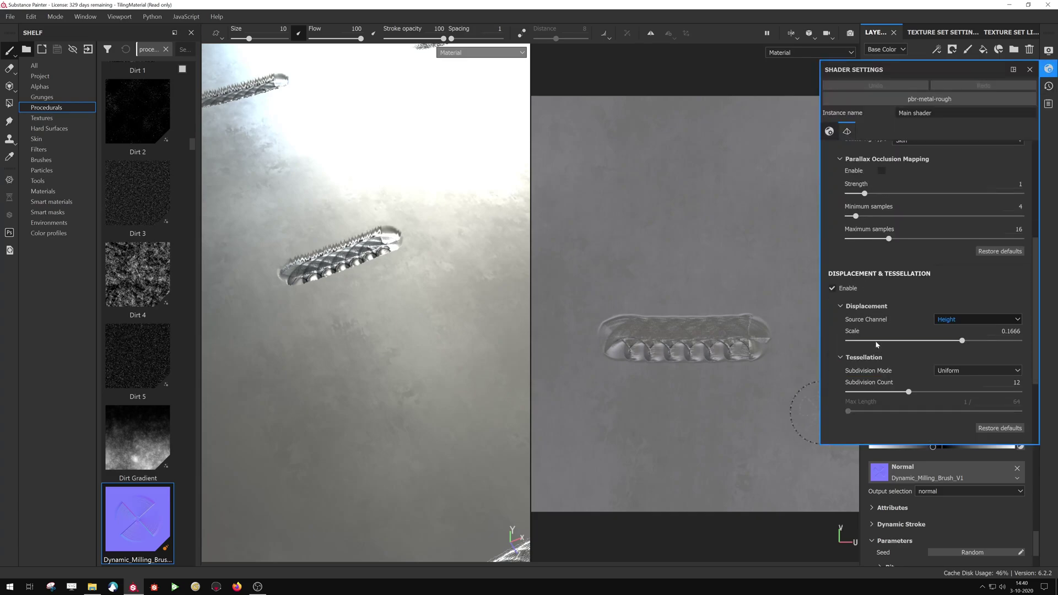
left_click(831, 222)
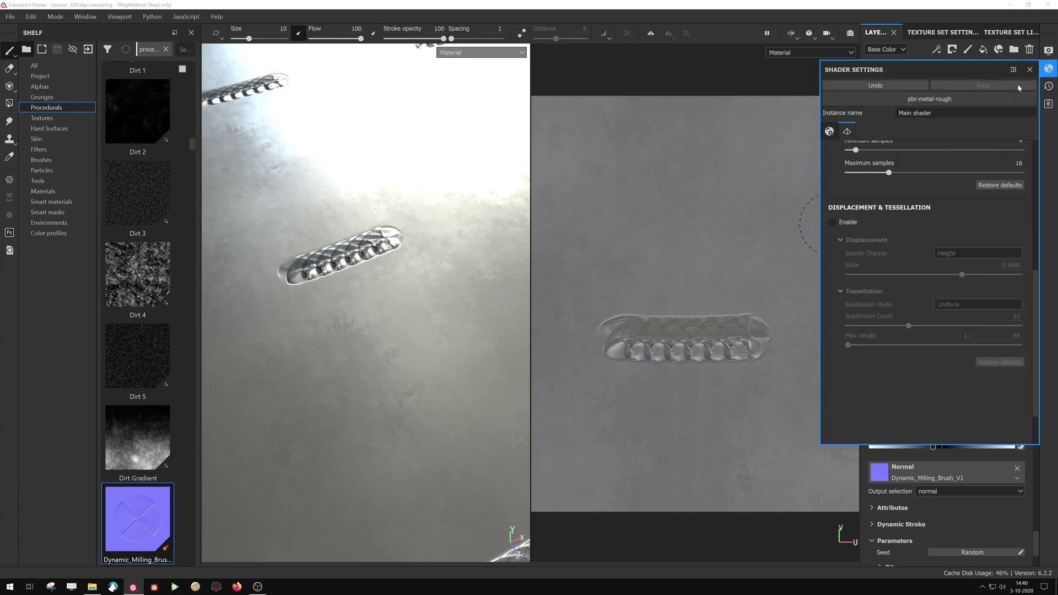
left_click(1029, 69)
Paint and undo a straight and a looping test milling stroke.
key("ctrl+z")
mouse_move(292, 317)
left_mouse_down()
mouse_move(386, 279)
mouse_move(456, 270)
mouse_move(436, 330)
left_mouse_up()
key("ctrl+z")
mouse_move(609, 247)
left_mouse_down()
mouse_move(757, 364)
mouse_move(603, 223)
mouse_move(584, 281)
left_mouse_up()
key("ctrl+z")
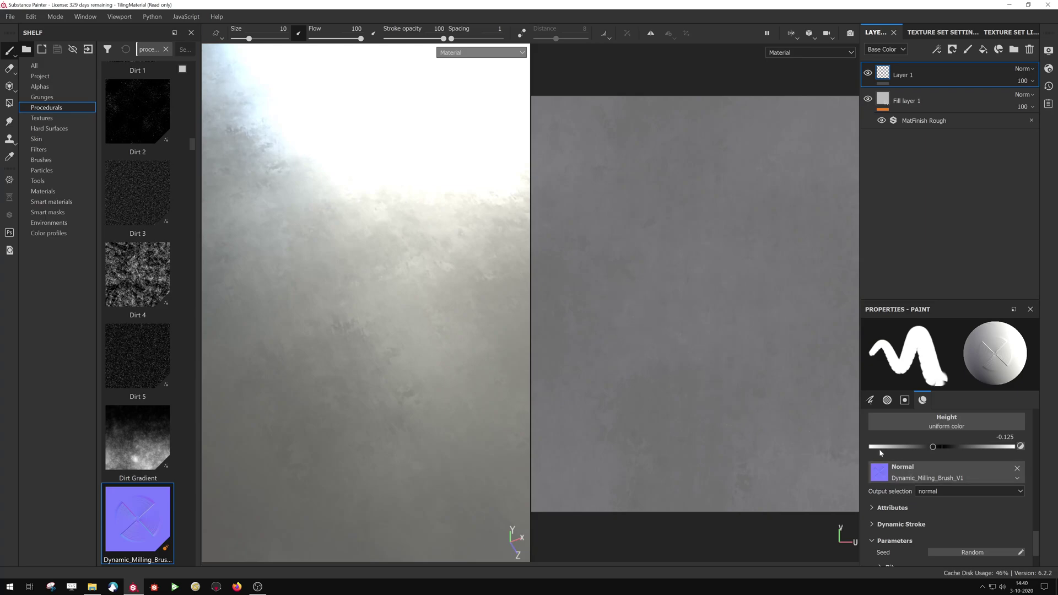
scroll(881, 530, "down", 5)
scroll(882, 531, "up", 5)
Mill a rectangular frame with an inward spiral of straight lines, inspect it, then undo.
left_click_drag(625, 342, 632, 392)
left_click(775, 391, "shift")
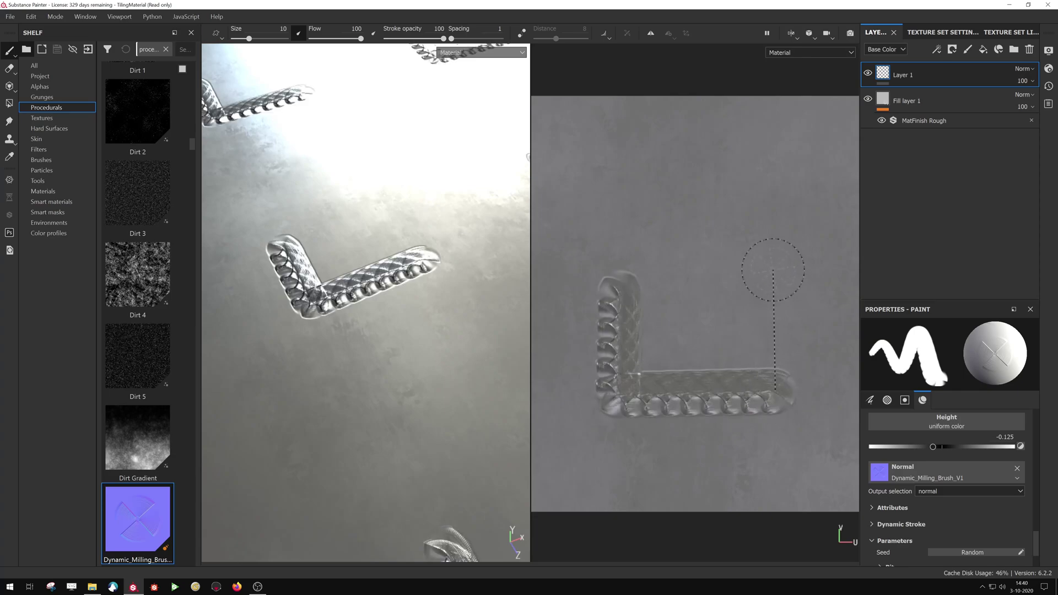
left_click(773, 270, "shift")
left_click(627, 299, "shift")
left_click(639, 380, "shift")
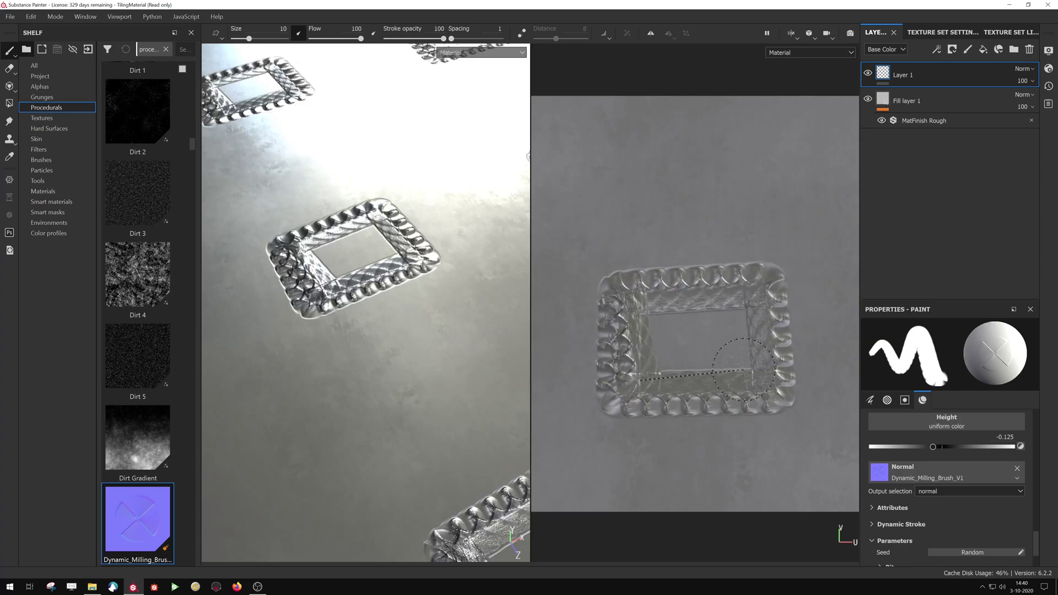
left_click(732, 373, "shift")
left_click(736, 315, "shift")
left_click(659, 311, "shift")
left_click(661, 352, "shift")
left_click(715, 351, "shift")
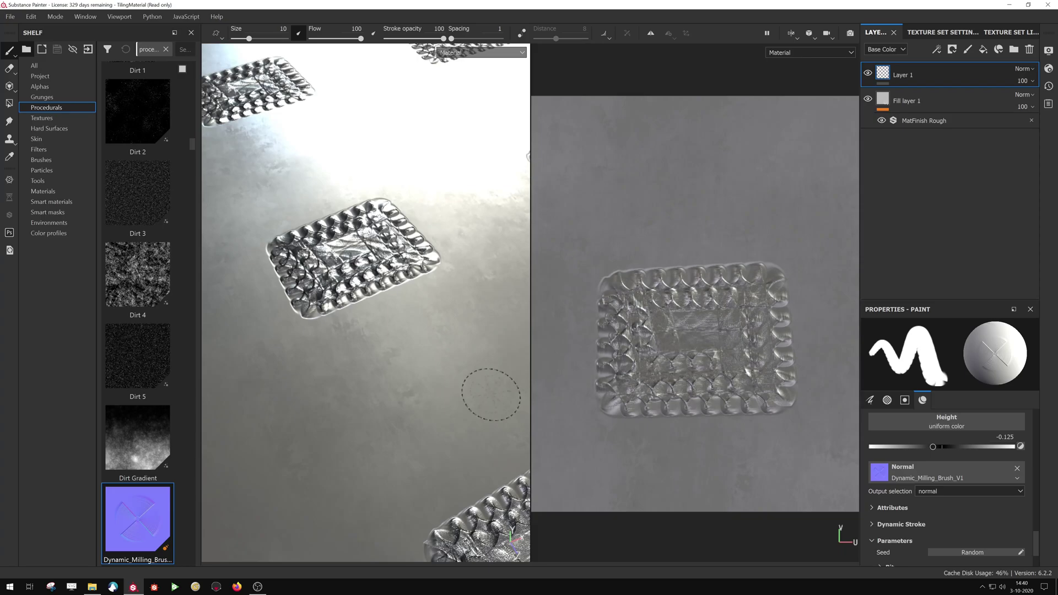
mouse_move(405, 386)
left_mouse_down("alt")
mouse_move(377, 382)
mouse_move(400, 391)
left_mouse_up("alt")
mouse_move(400, 391)
right_mouse_down("alt")
mouse_move(405, 406)
mouse_move(414, 371)
mouse_move(385, 373)
mouse_move(424, 372)
mouse_move(407, 372)
right_mouse_up("alt")
key("ctrl+z")
key("ctrl+z")
key("ctrl+z")
key("ctrl+z")
key("ctrl+z")
key("ctrl+z")
key("ctrl+z")
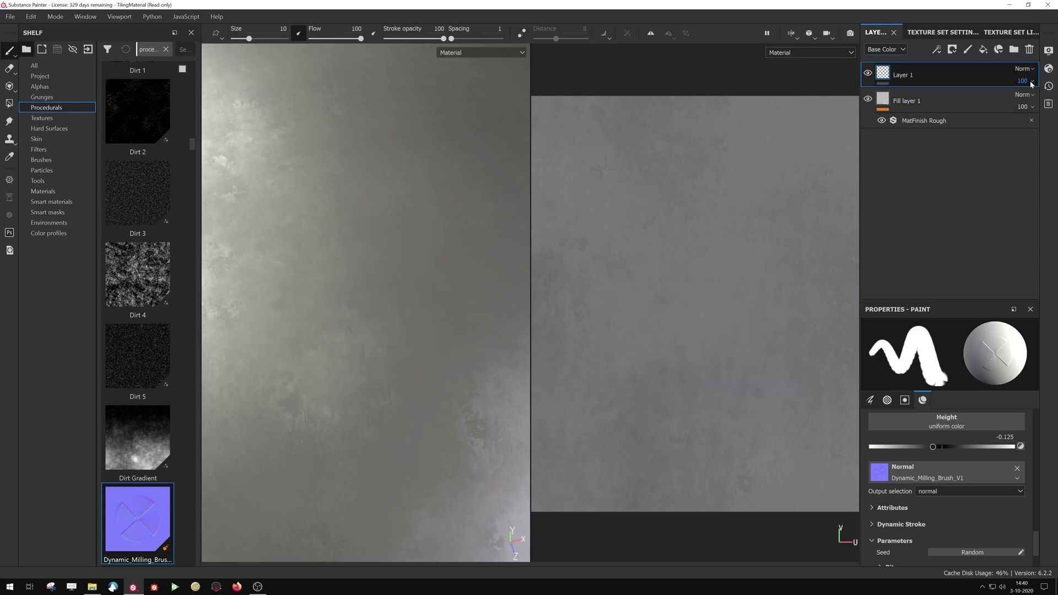
Show the Normal channel in the layer stack and set Layer 1 opacity to 17.
left_click(885, 49)
left_click(882, 98)
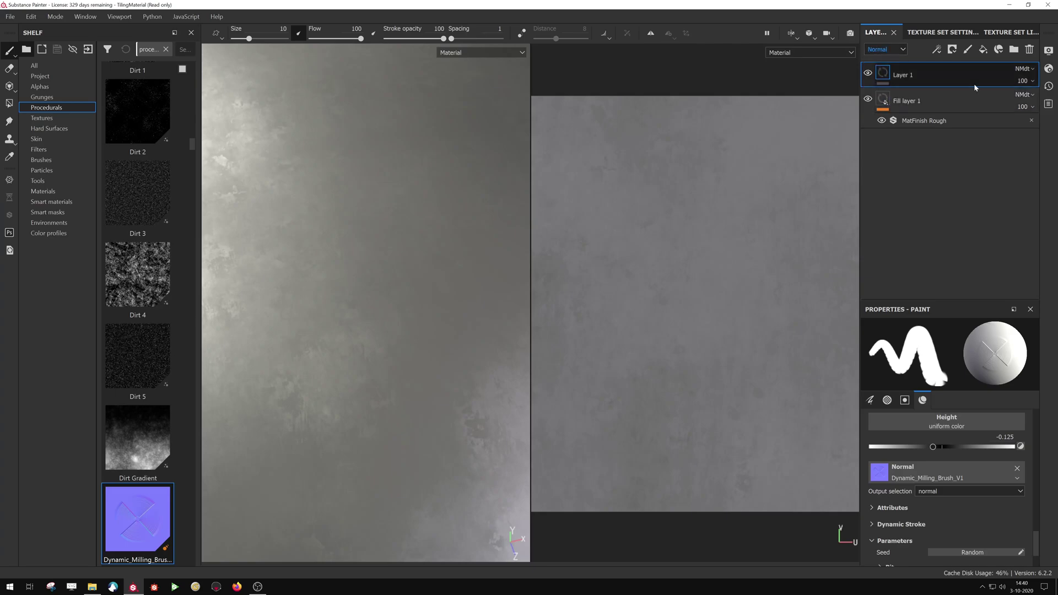
left_click(1033, 82)
left_click(1009, 103)
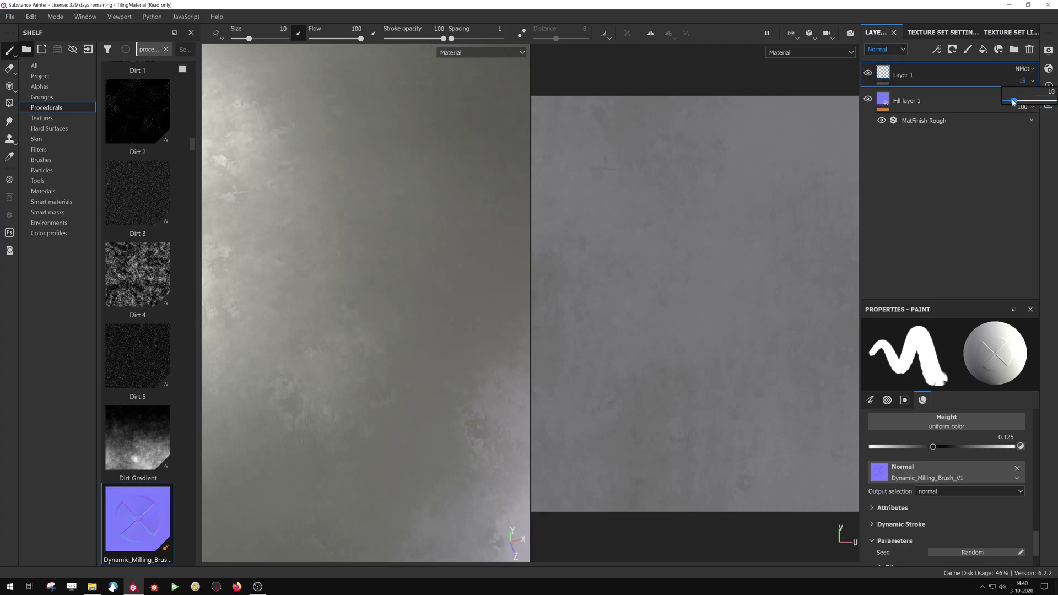
Paint a faint U-shaped milling pattern and switch the layer view back to Base Color.
mouse_move(595, 309)
left_mouse_down()
mouse_move(715, 316)
mouse_move(759, 297)
mouse_move(745, 256)
mouse_move(665, 261)
mouse_move(619, 294)
mouse_move(619, 350)
mouse_move(700, 321)
left_mouse_up()
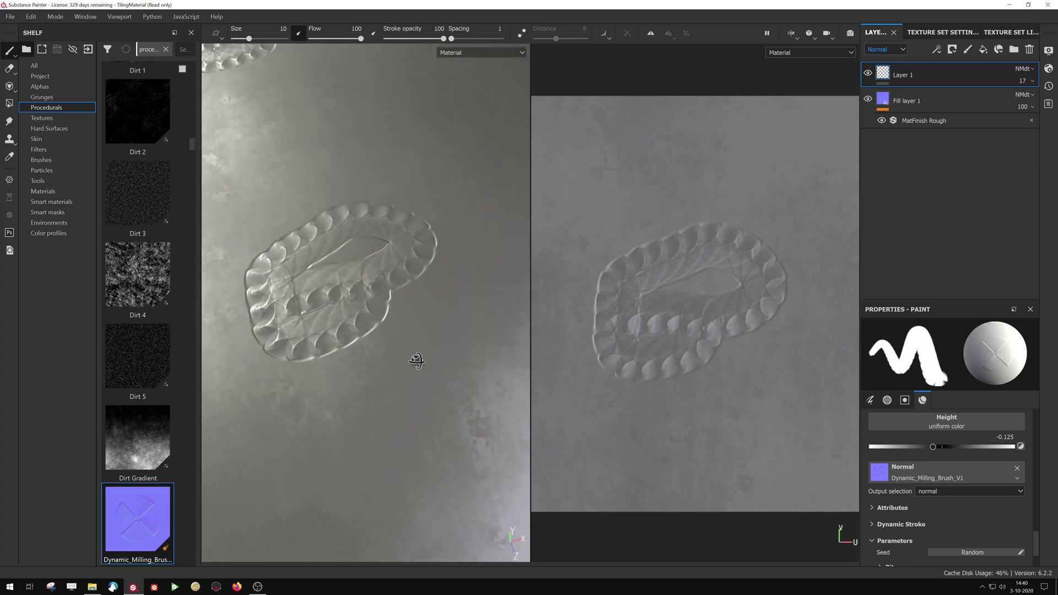
key("ctrl+z")
mouse_move(625, 282)
left_mouse_down()
mouse_move(616, 370)
mouse_move(750, 370)
mouse_move(749, 284)
mouse_move(631, 282)
mouse_move(632, 354)
mouse_move(629, 342)
mouse_move(737, 338)
mouse_move(727, 315)
mouse_move(645, 307)
left_mouse_up()
left_click_drag(375, 287, 407, 341, "alt")
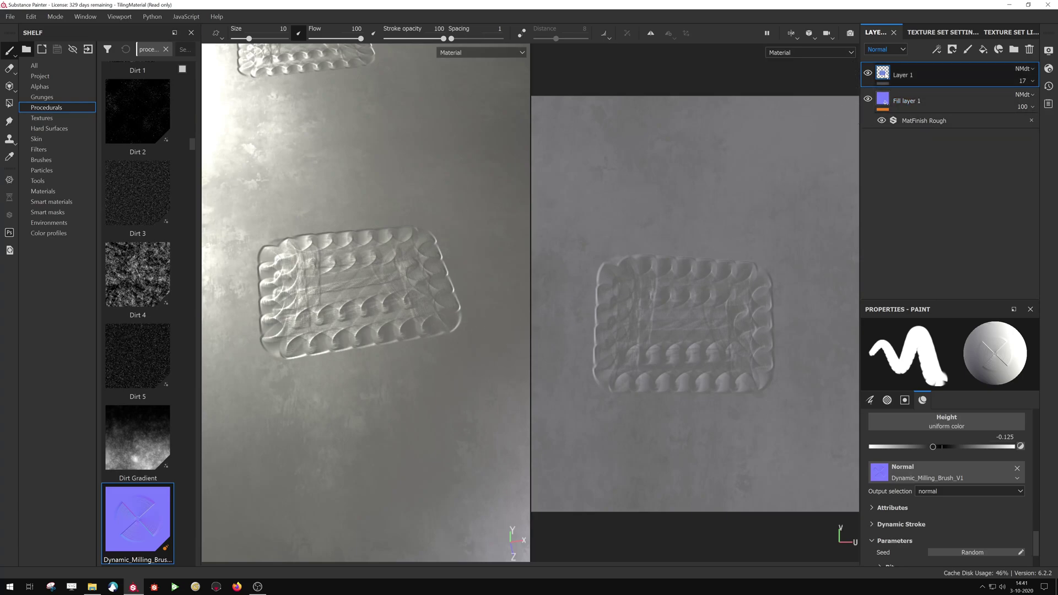
left_click(884, 49)
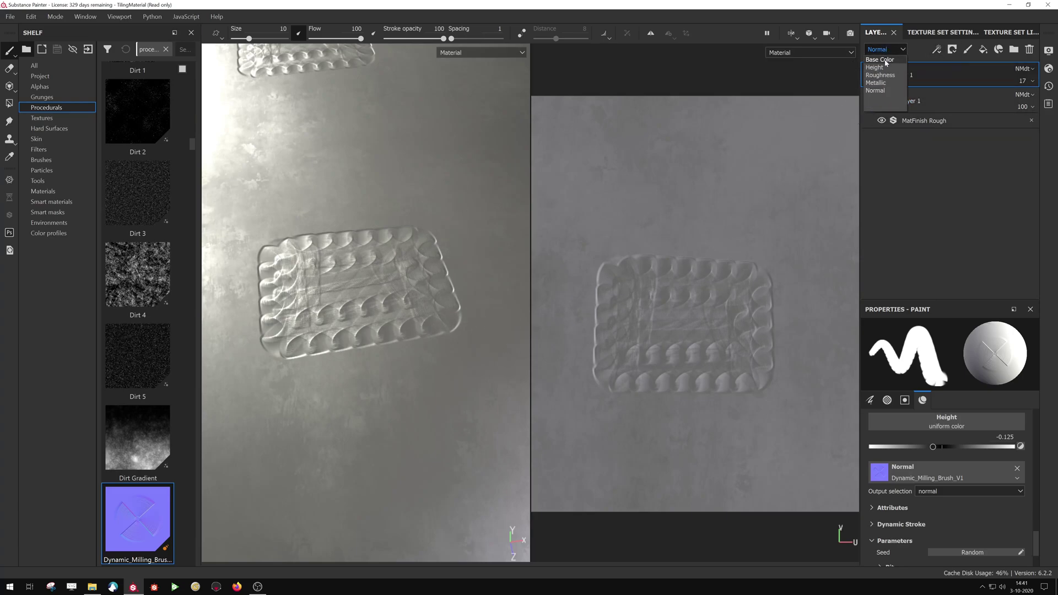
left_click(877, 82)
left_click(904, 399)
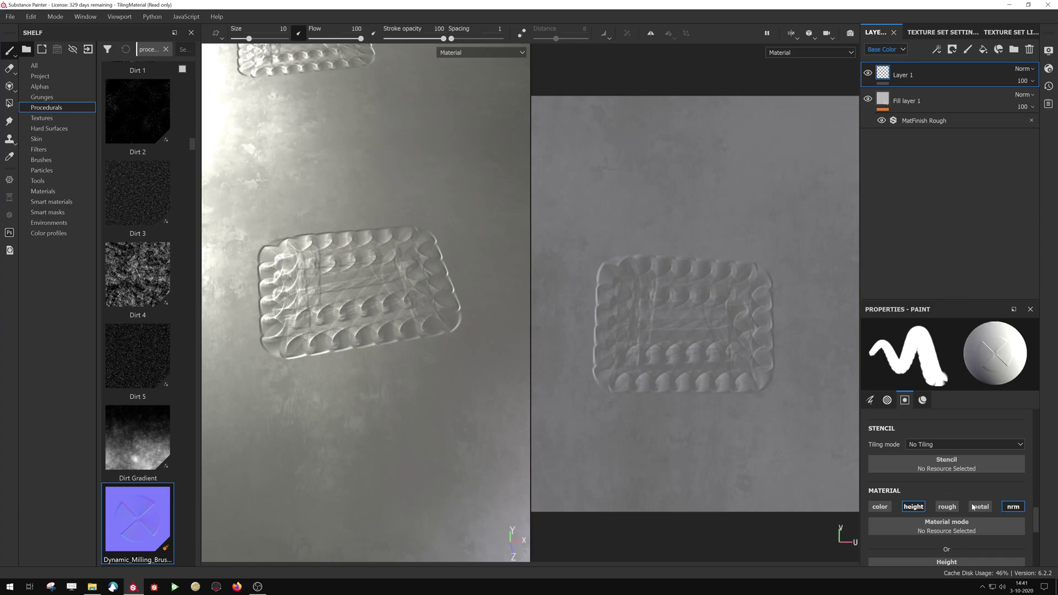
Mill square loops onto the plane, then undo all of them.
scroll(953, 507, "down", 5)
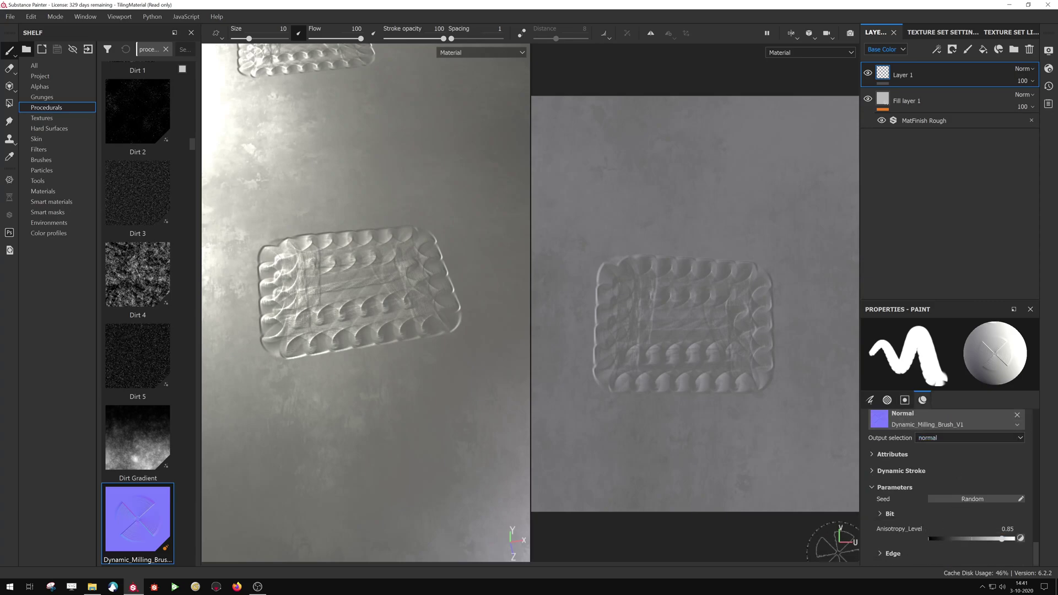
scroll(937, 512, "up", 3)
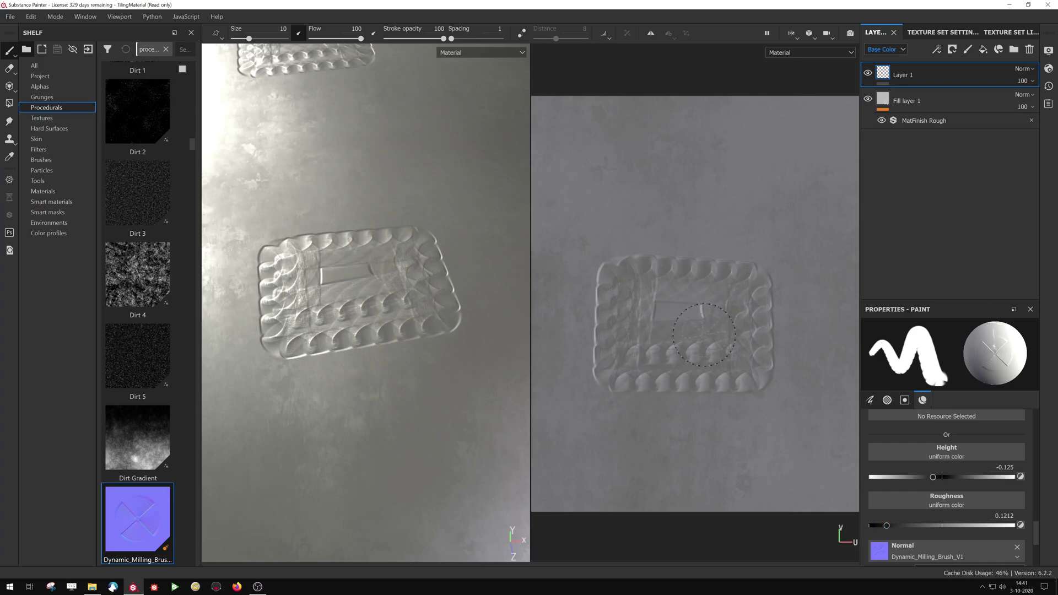
mouse_move(612, 267)
left_mouse_down()
mouse_move(648, 395)
mouse_move(733, 380)
mouse_move(761, 347)
mouse_move(742, 269)
mouse_move(670, 266)
mouse_move(652, 313)
mouse_move(686, 366)
mouse_move(726, 301)
mouse_move(666, 291)
mouse_move(694, 349)
mouse_move(719, 317)
mouse_move(660, 324)
mouse_move(700, 311)
left_mouse_up()
mouse_move(418, 330)
left_mouse_down("alt")
mouse_move(405, 300)
mouse_move(418, 350)
mouse_move(465, 357)
left_mouse_up("alt")
right_click_drag(465, 356, 420, 384, "shift")
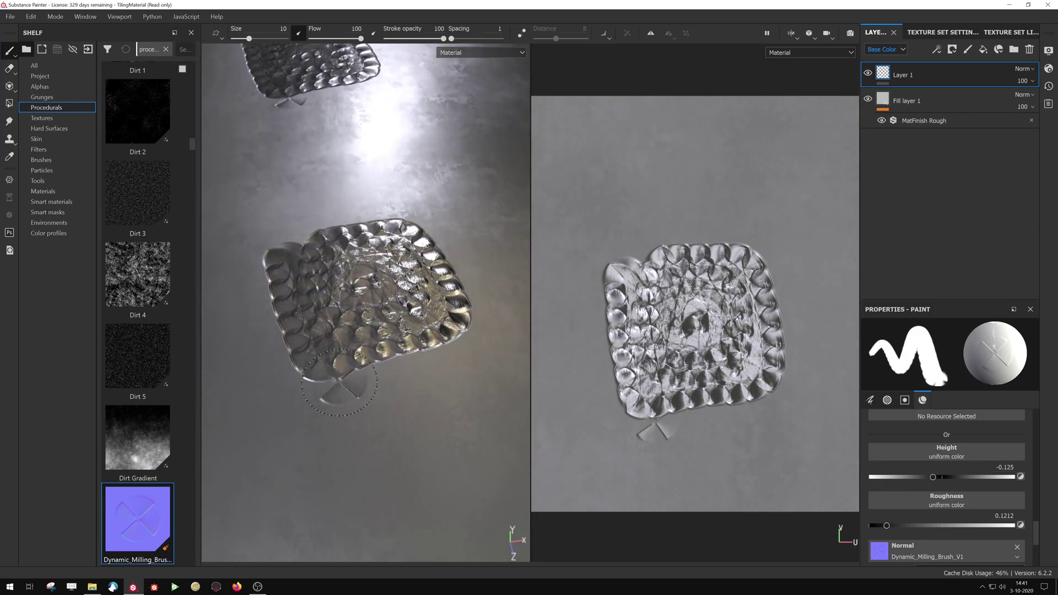
mouse_move(331, 393)
left_mouse_down()
mouse_move(443, 264)
mouse_move(369, 201)
mouse_move(276, 218)
mouse_move(310, 351)
left_mouse_up()
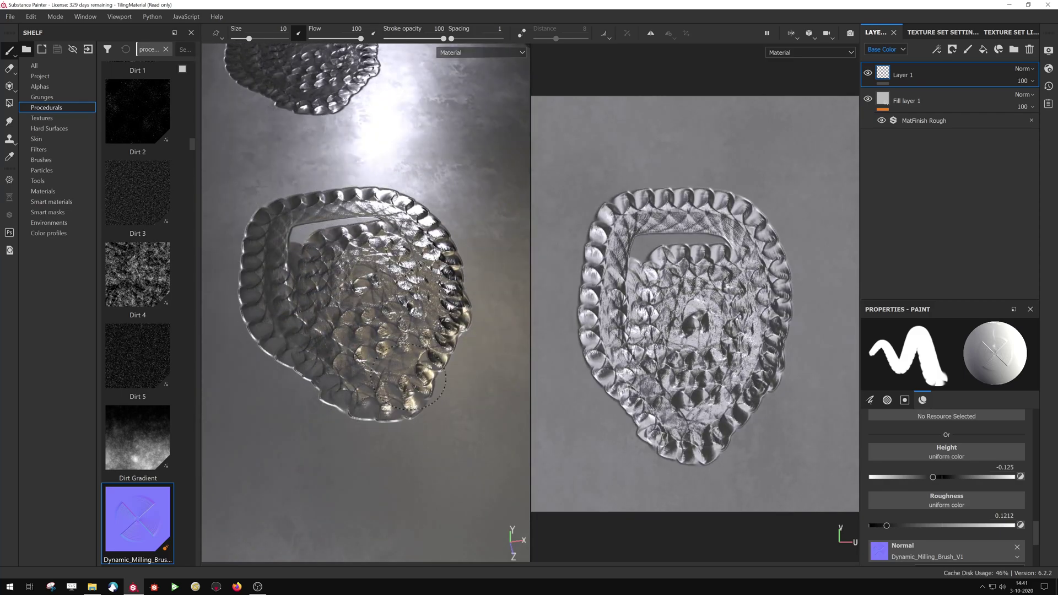
key("ctrl+z")
Reduce the brush size to 2.95 and write the letters mll in milling strokes.
right_click_drag(619, 338, 619, 338, "ctrl")
mouse_move(568, 276)
left_mouse_down()
mouse_move(568, 330)
mouse_move(593, 282)
mouse_move(683, 331)
left_mouse_up()
left_click_drag(682, 270, 697, 335)
mouse_move(714, 267)
left_mouse_down()
mouse_move(736, 323)
mouse_move(750, 310)
left_mouse_up()
mouse_move(752, 245)
left_mouse_down()
mouse_move(768, 292)
mouse_move(801, 284)
left_mouse_up()
mouse_move(553, 224)
left_mouse_down()
mouse_move(650, 193)
mouse_move(815, 220)
mouse_move(774, 386)
mouse_move(532, 366)
left_mouse_up()
key("ctrl+z")
key("ctrl+z")
key("ctrl+z")
key("ctrl+z")
key("ctrl+z")
key("ctrl+z")
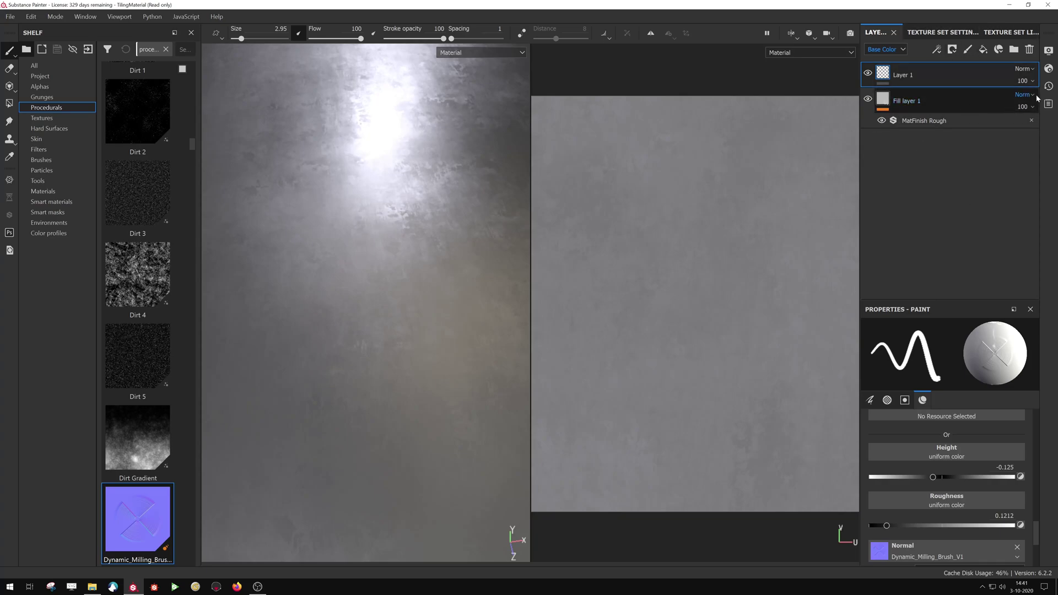
Switch the main shader in Shader Settings to pbr-metal-rough-anisotropy-angle.
left_click(1051, 69)
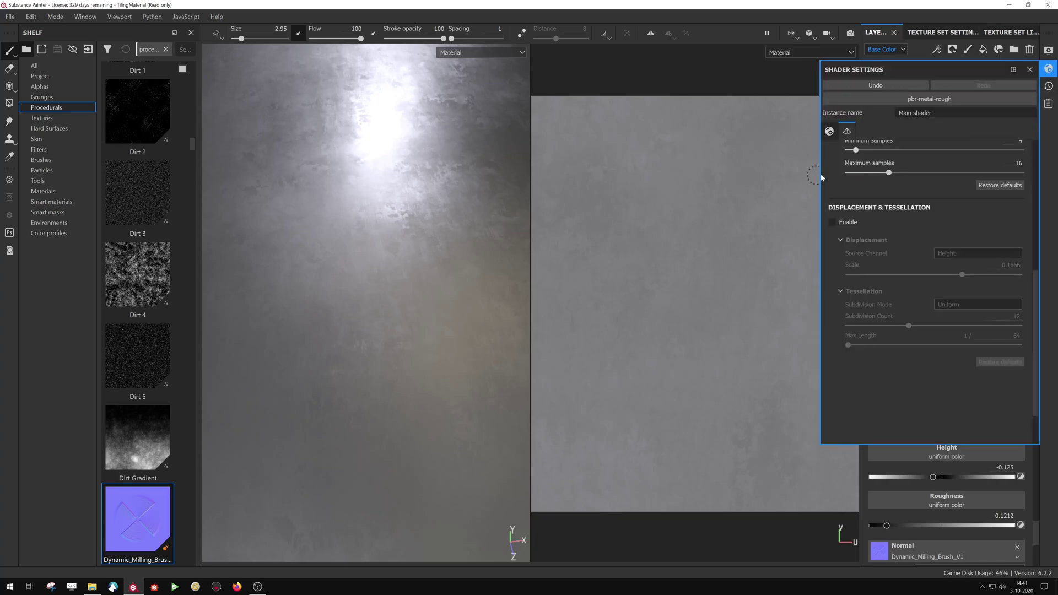
left_click(920, 105)
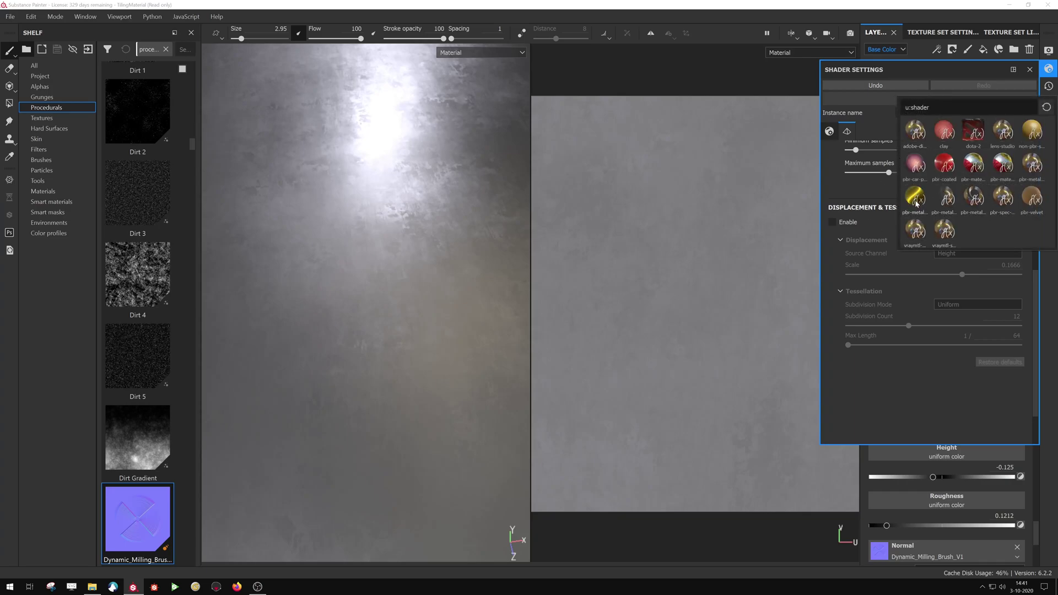
mouse_move(916, 204)
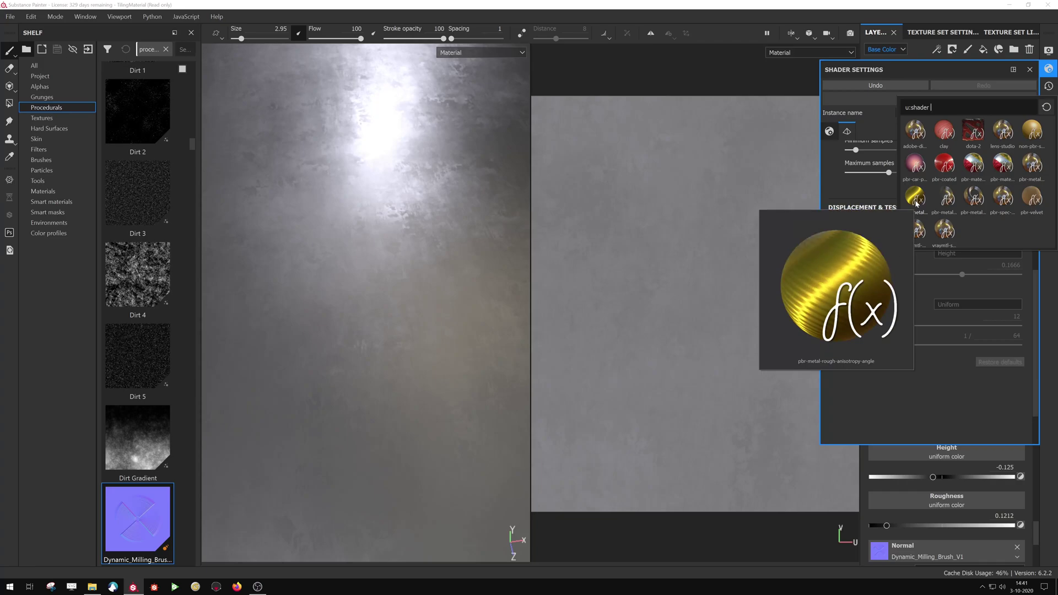
left_click(916, 204)
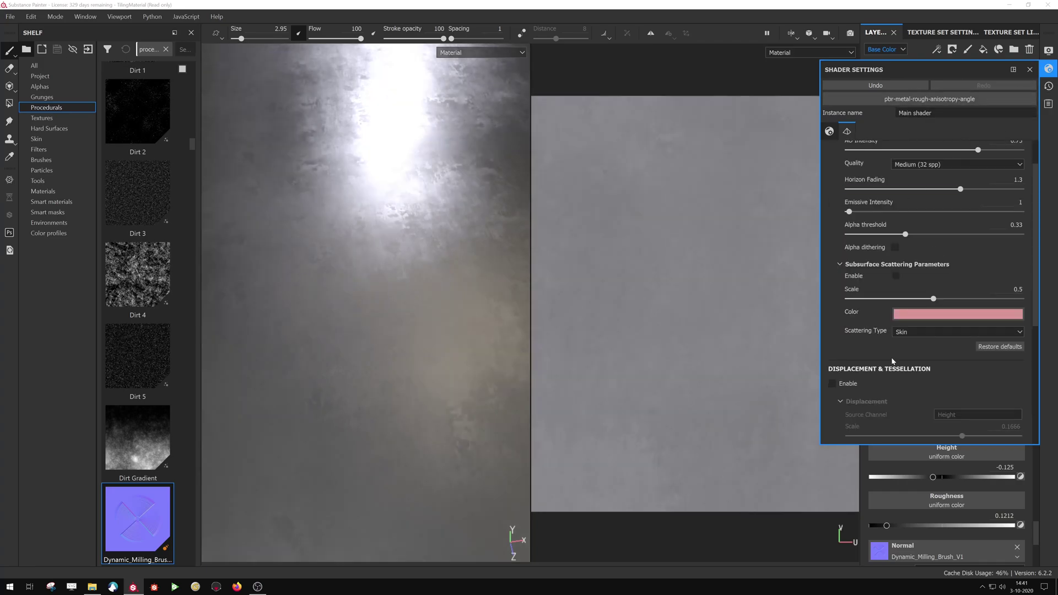
scroll(892, 361, "down", 3)
Add Anisotropy angle and Anisotropy level channels to the texture set, then return to the layer stack.
left_click(1028, 69)
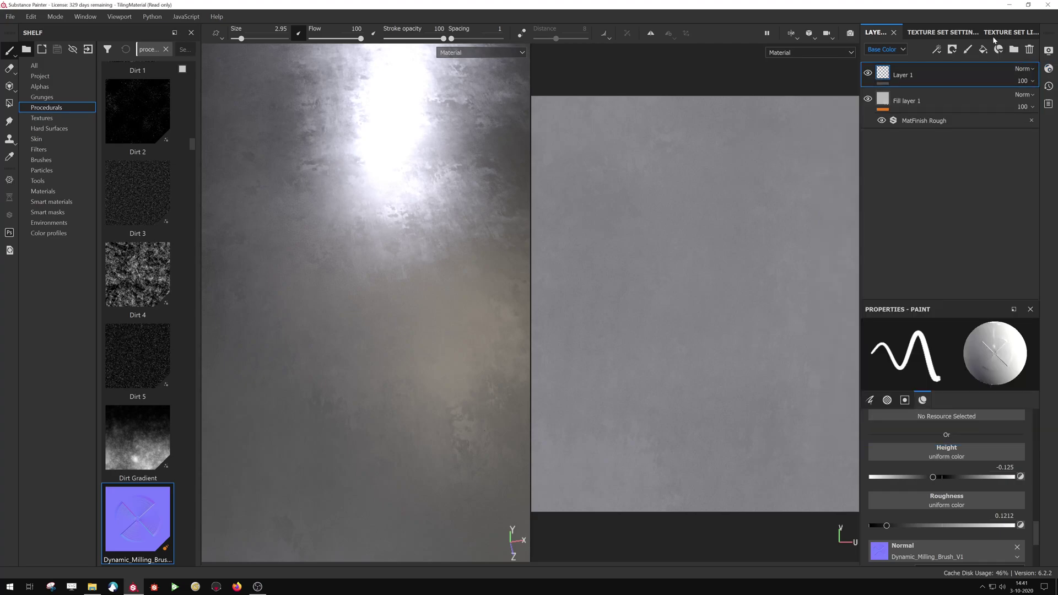
left_click(938, 32)
scroll(903, 231, "down", 2)
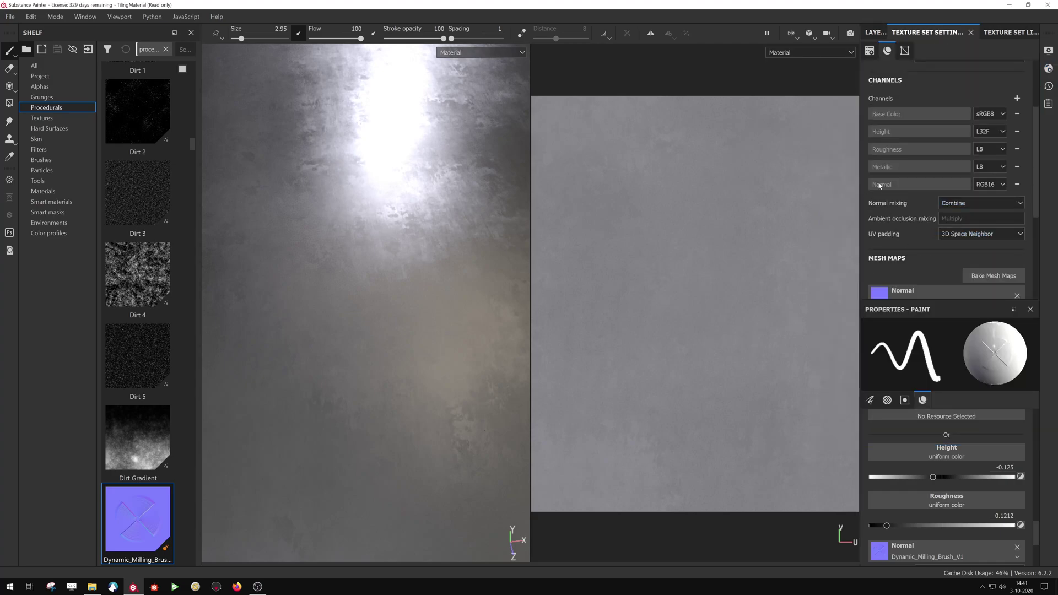
scroll(909, 166, "up", 1)
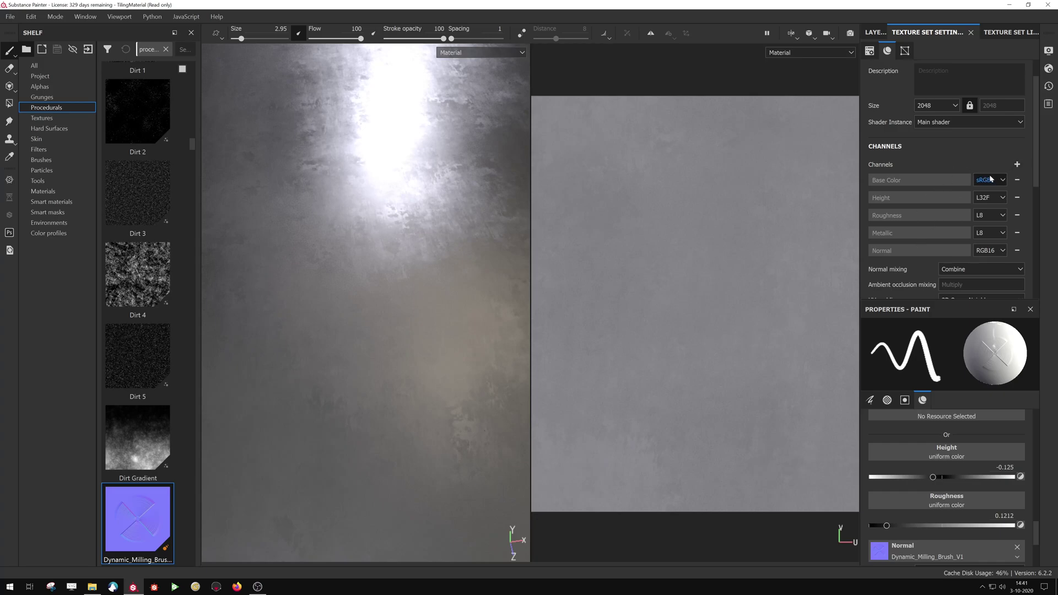
left_click(1016, 164)
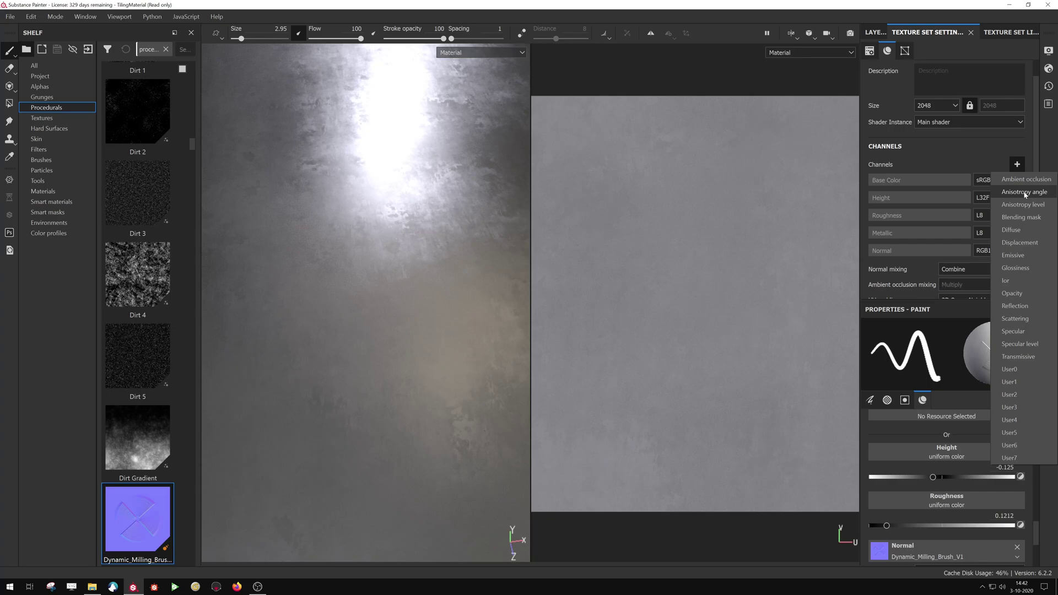
left_click(1024, 193)
left_click(1018, 165)
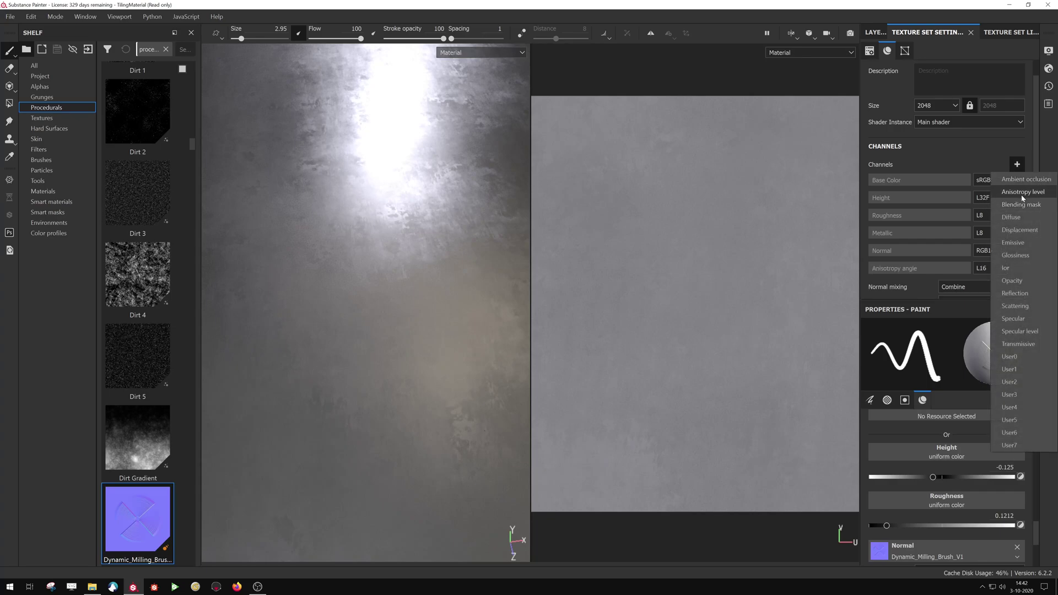
left_click(1021, 193)
left_click(875, 32)
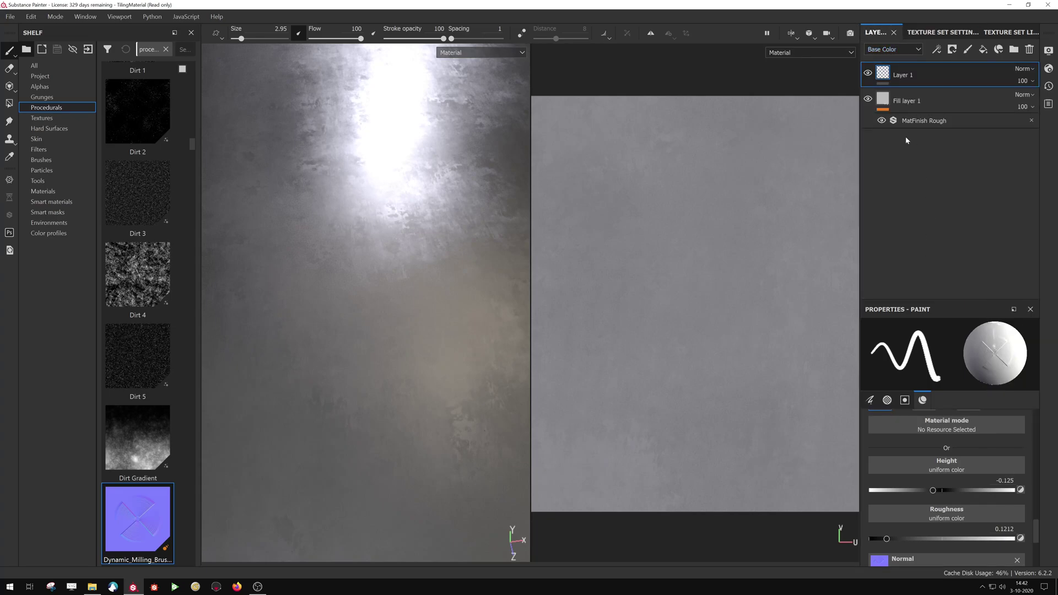
Inspect the fill layer's MatFinish Rough material settings.
scroll(947, 452, "down", 1)
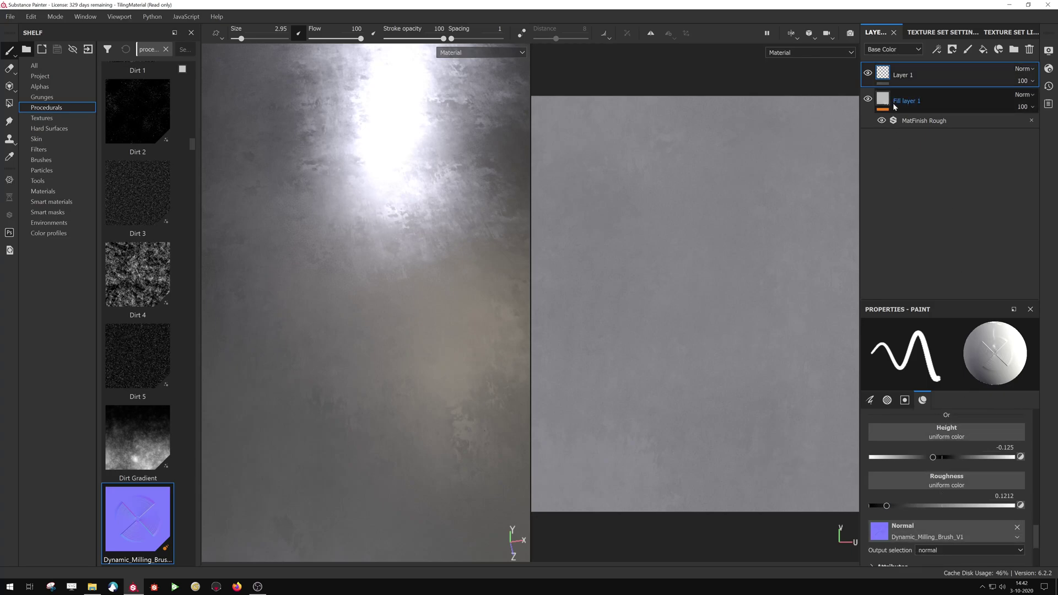
left_click(925, 102)
scroll(986, 522, "up", 3)
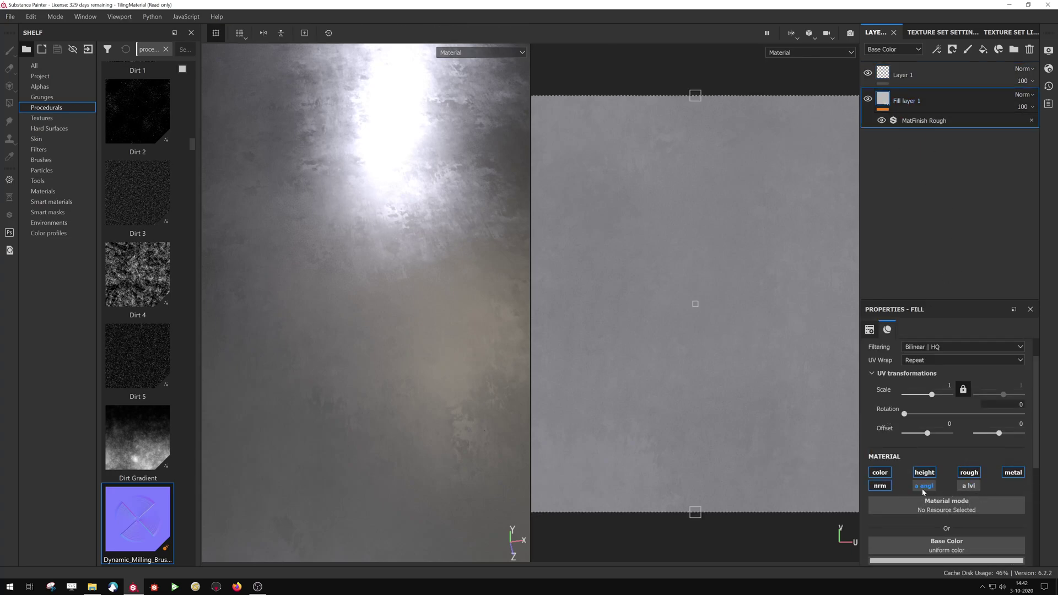
scroll(958, 490, "down", 5)
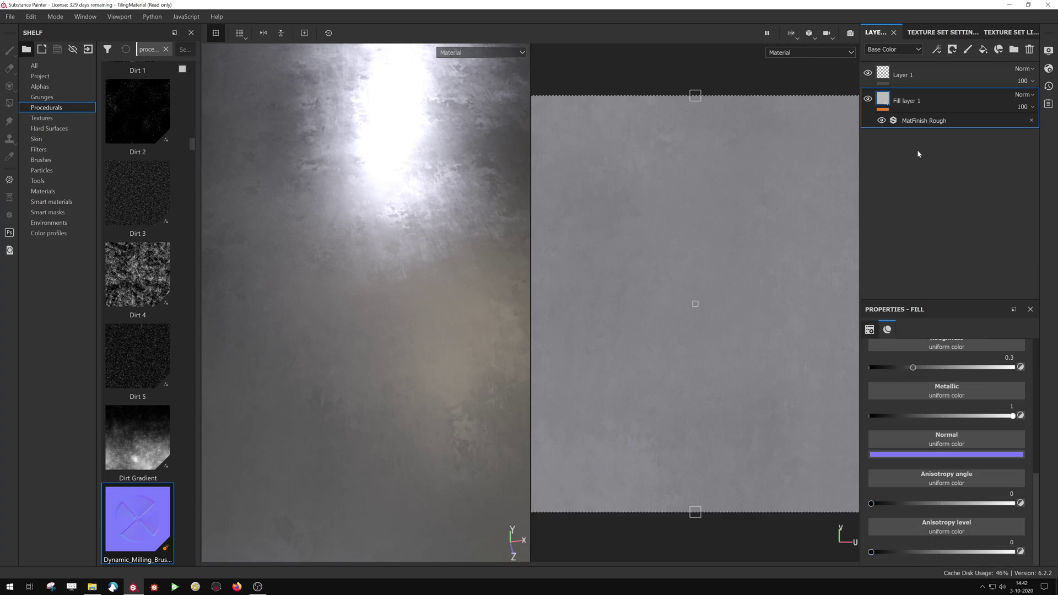
Rename Layer 1 to 'Milling'.
left_click(914, 76)
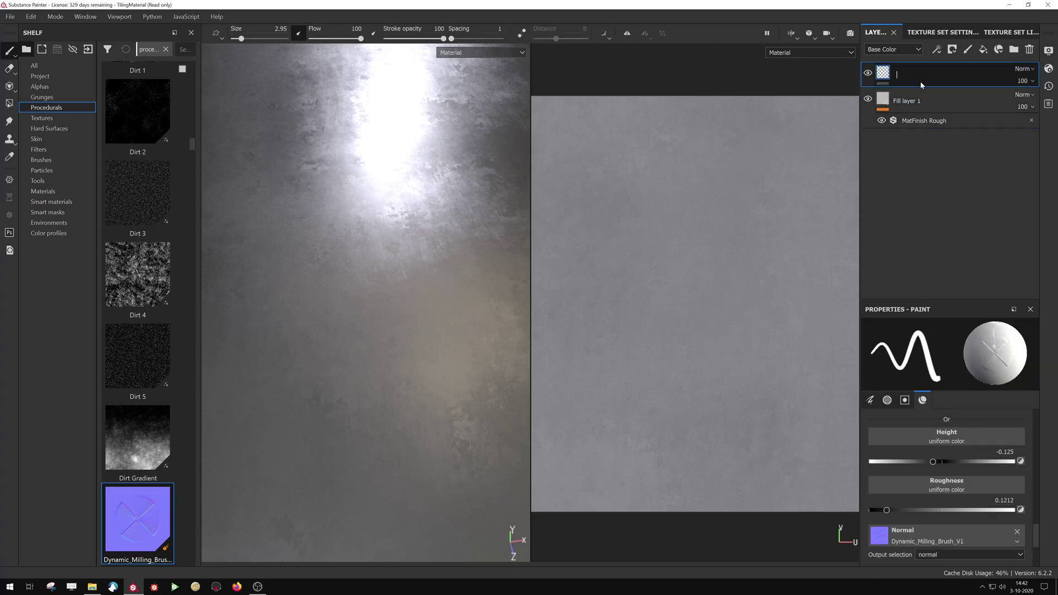
type("Milling")
key("Tab")
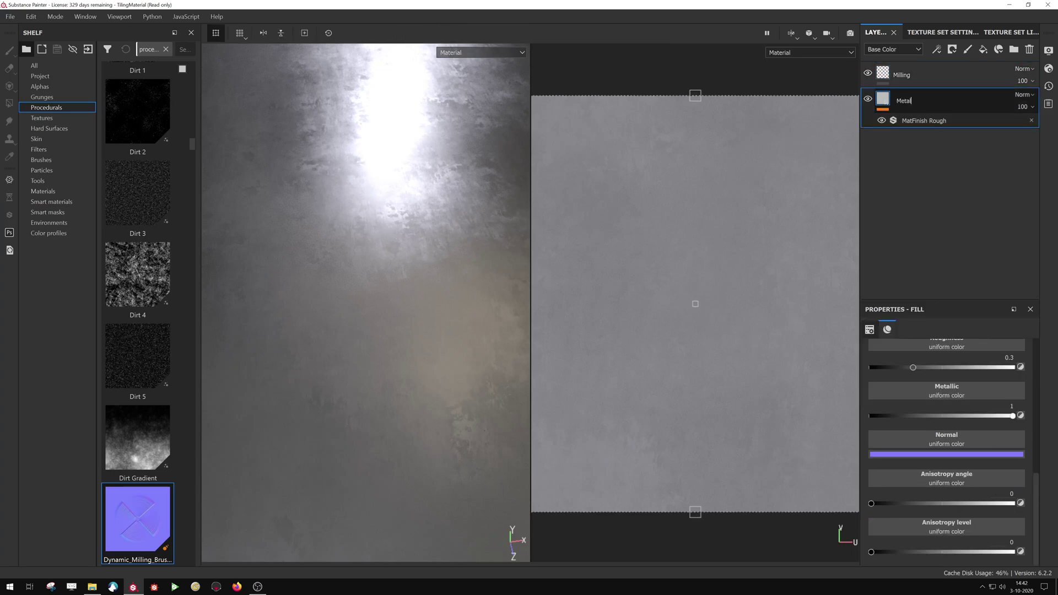
Select the Milling layer and enable its anisotropy angle channel for painting.
left_click(915, 71)
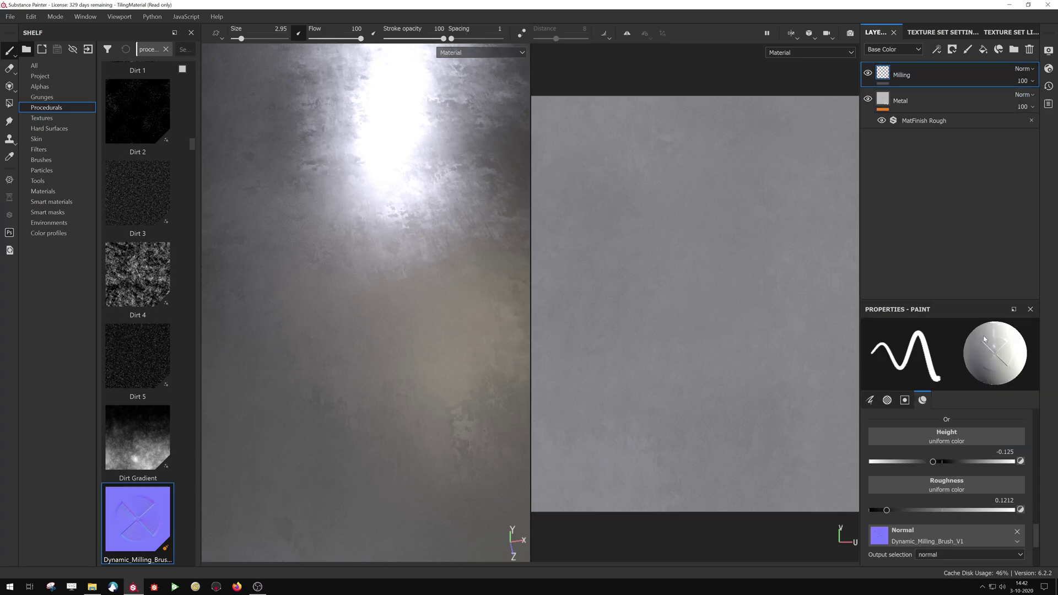
scroll(957, 518, "down", 5)
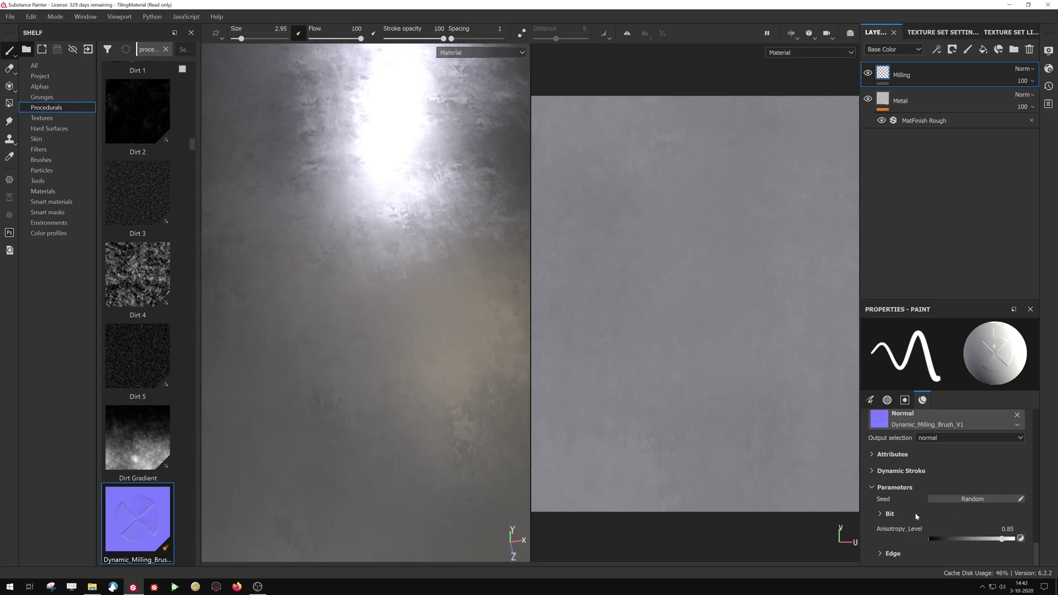
scroll(914, 513, "up", 5)
scroll(1010, 487, "up", 3)
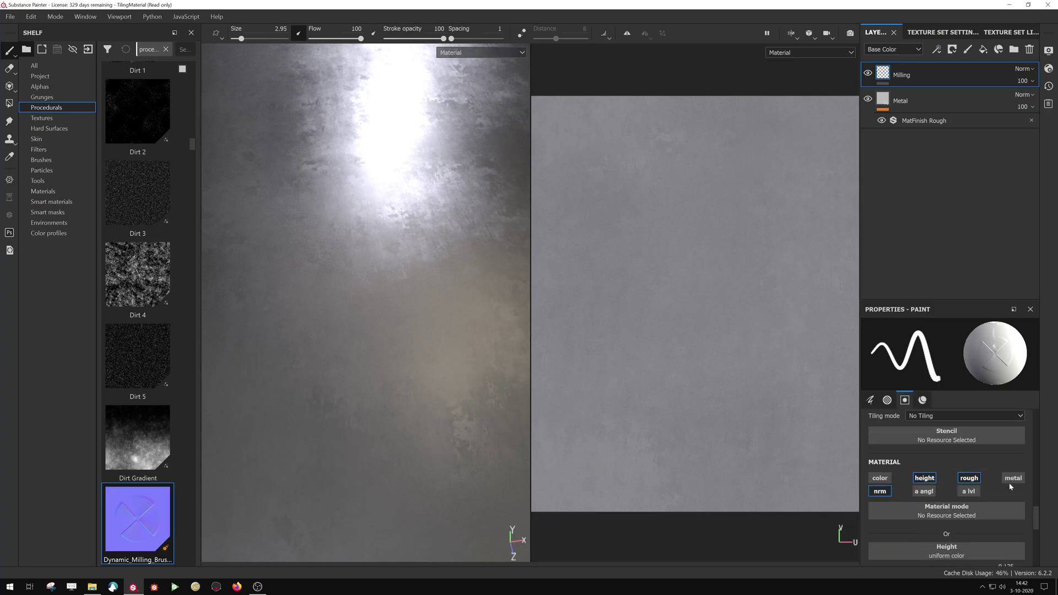
left_click(916, 491)
Drive anisotropy angle with Dynamic_Milling_Brush, keeping anisotropy level at 0.8333.
scroll(964, 501, "down", 5)
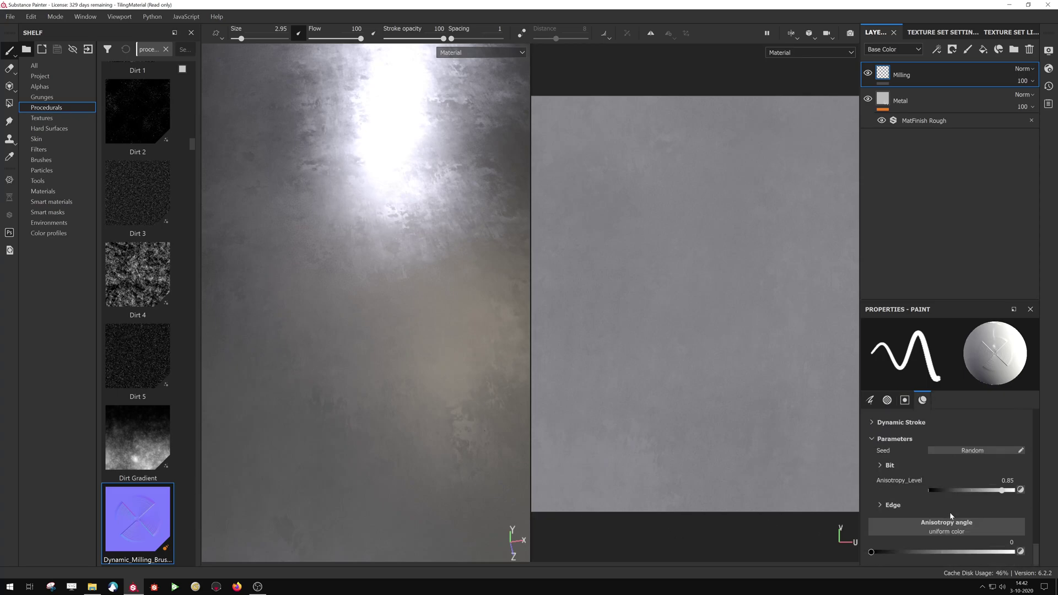
left_click_drag(116, 525, 942, 529)
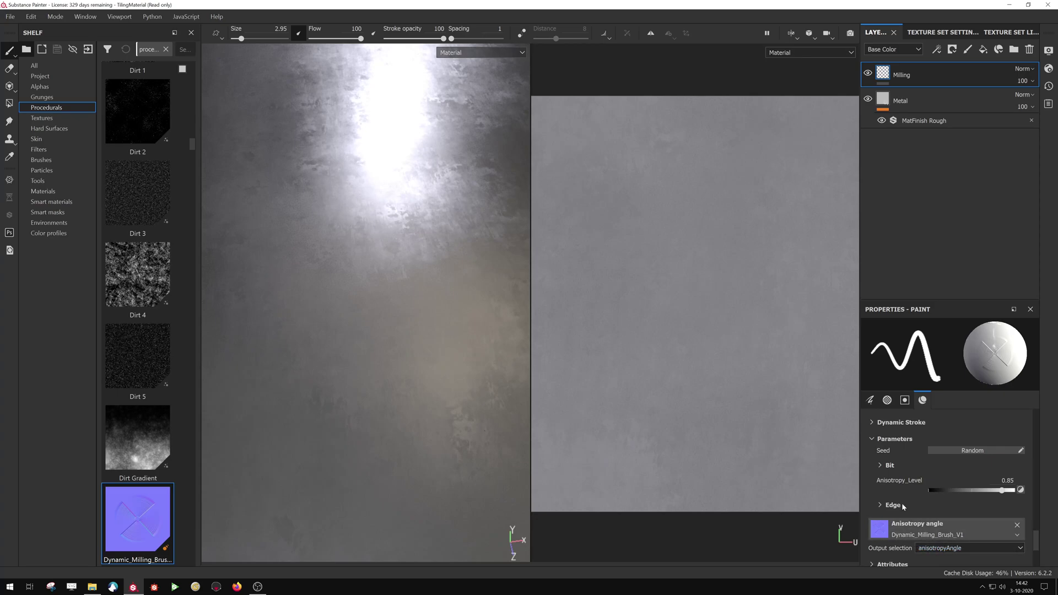
scroll(902, 506, "up", 3)
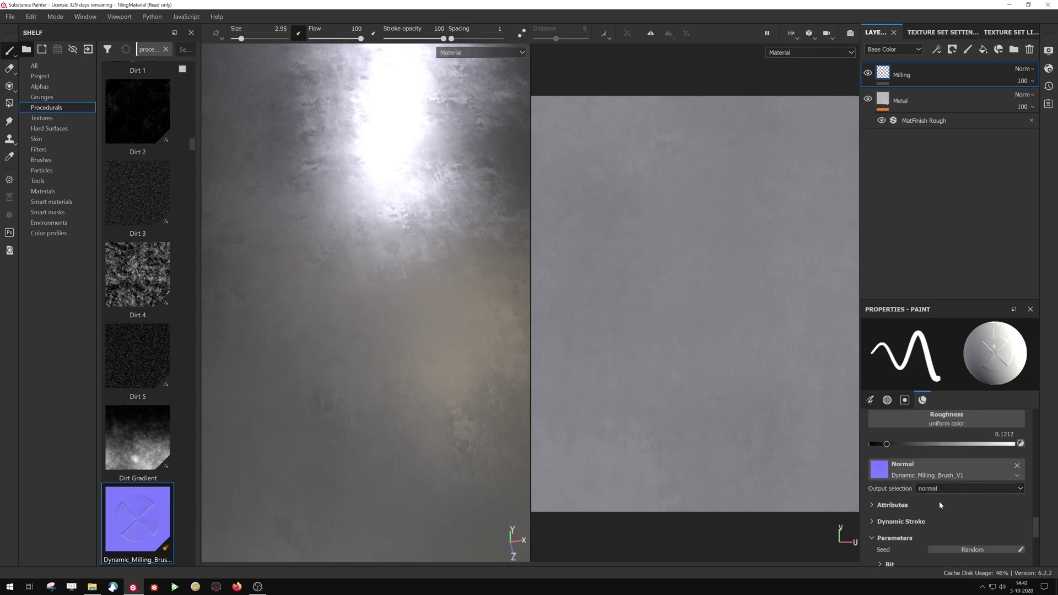
scroll(917, 465, "up", 2)
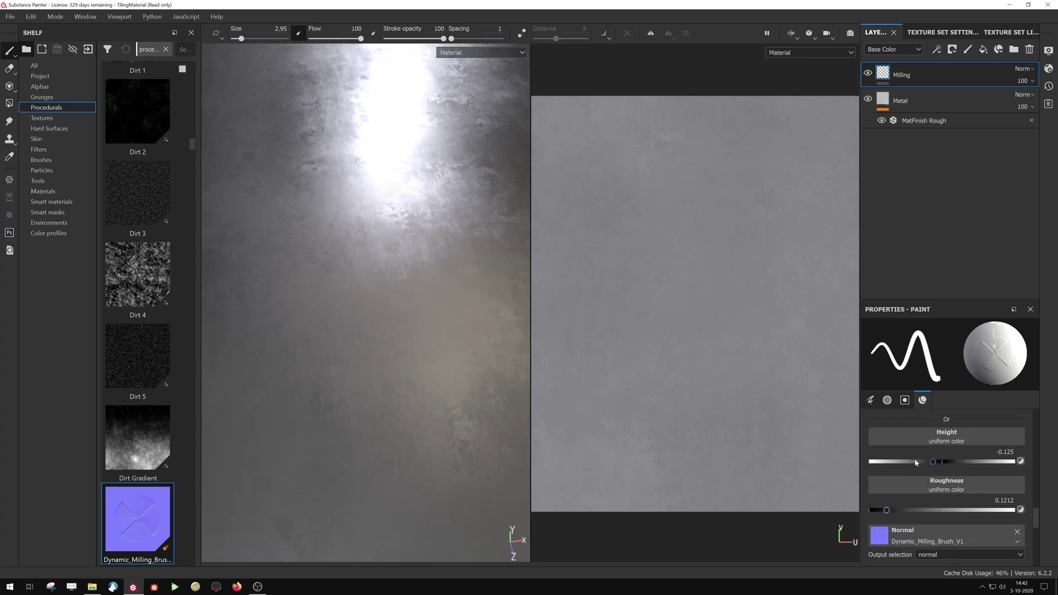
scroll(918, 447, "up", 5)
scroll(930, 457, "up", 2)
scroll(927, 485, "down", 4)
scroll(927, 493, "down", 8)
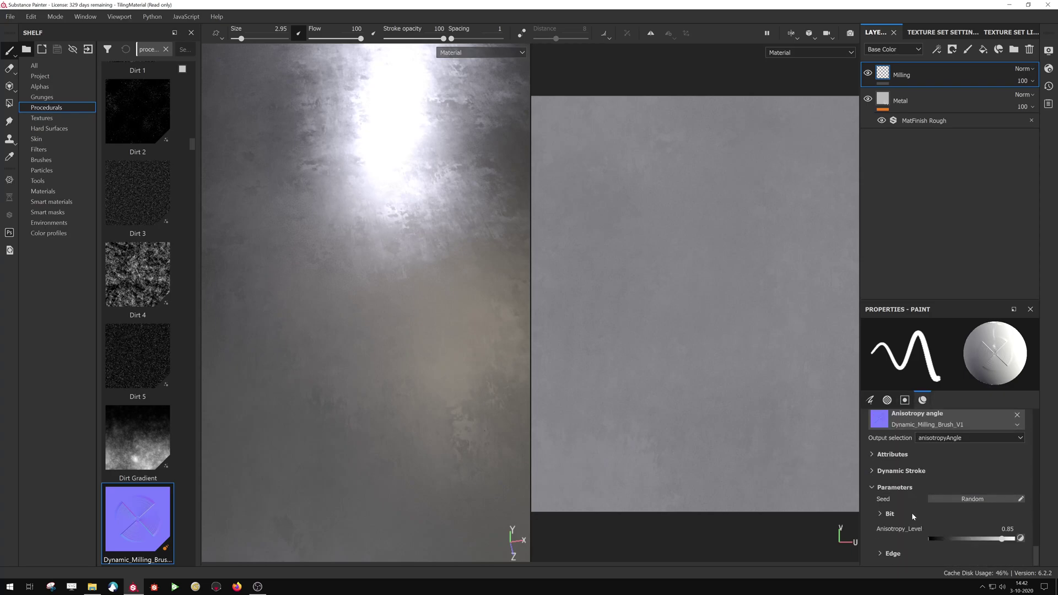
scroll(913, 514, "up", 9)
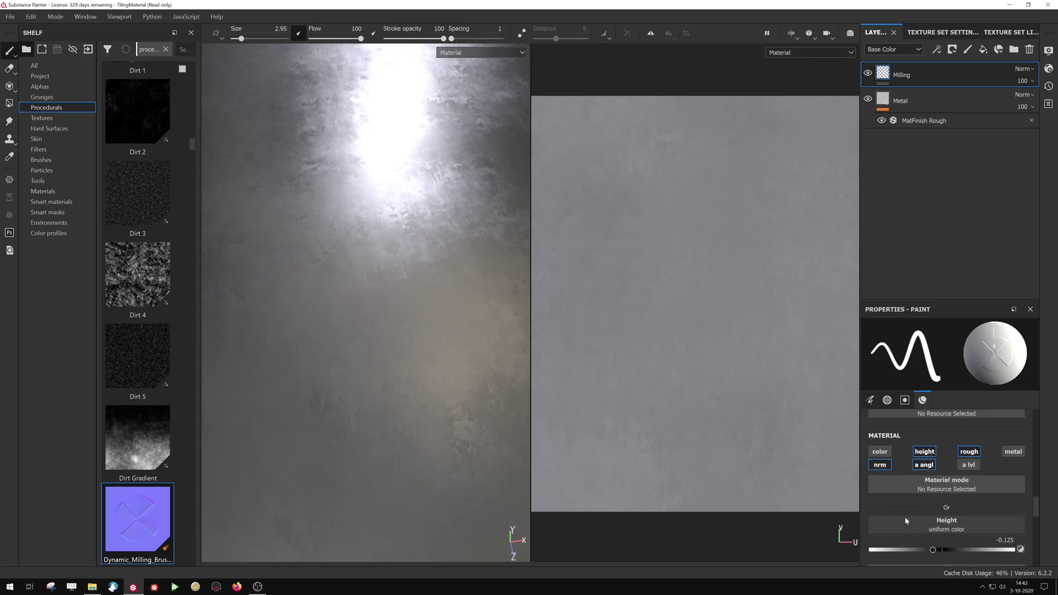
scroll(940, 497, "up", 3)
scroll(944, 497, "down", 2)
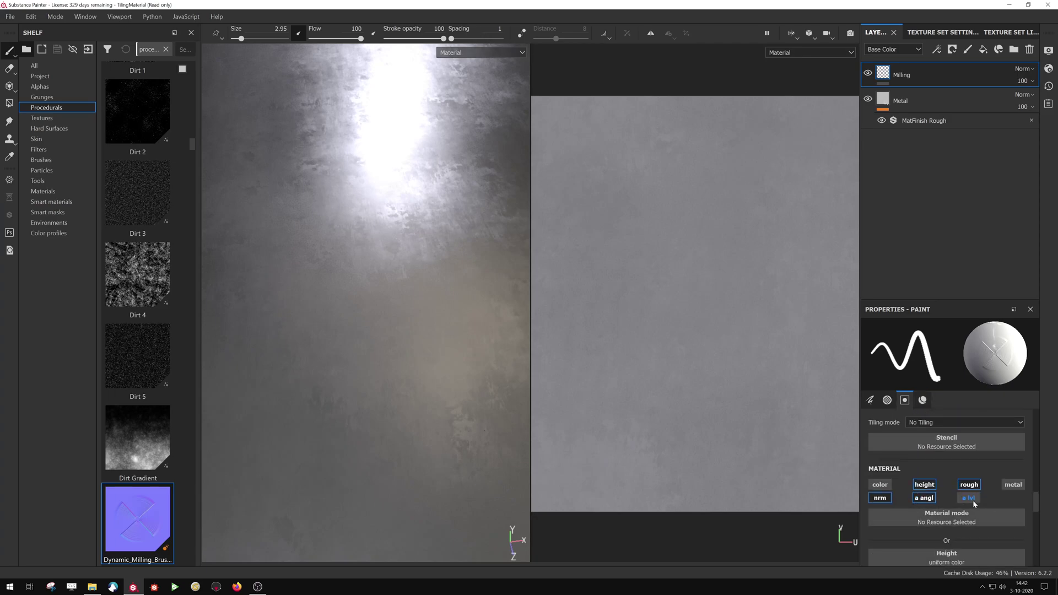
scroll(971, 503, "down", 5)
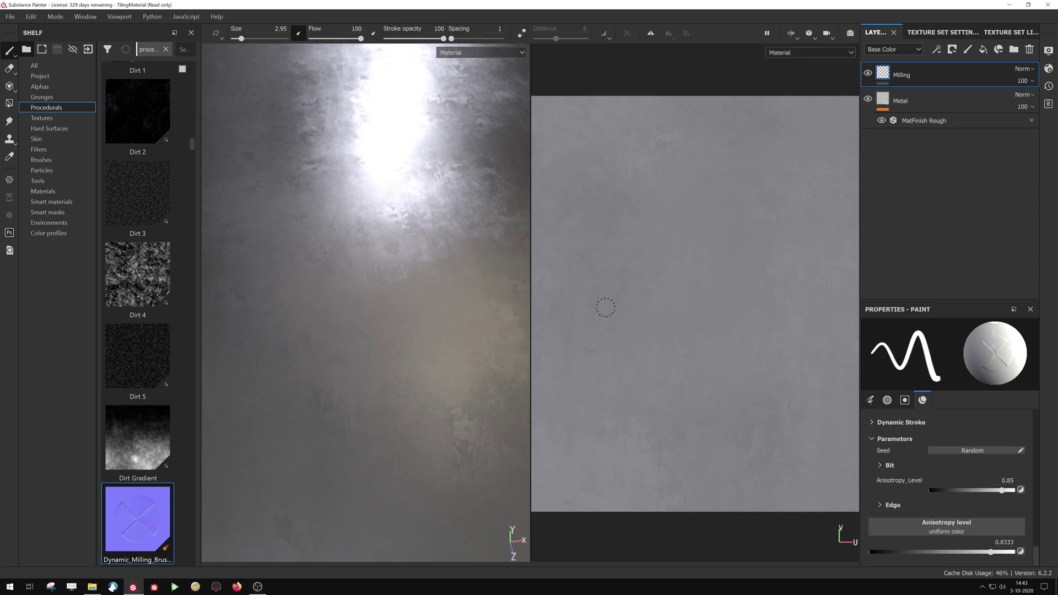
Paint two test milling strokes across the plane and undo them.
left_click_drag(653, 347, 731, 344)
key("ctrl+z")
scroll(938, 533, "up", 6)
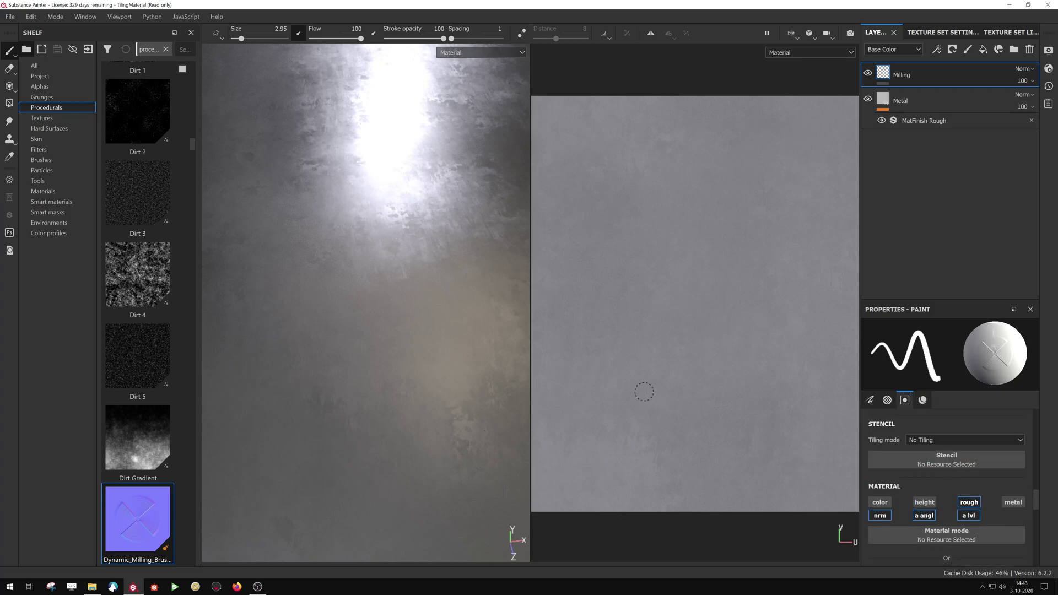
mouse_move(640, 374)
left_mouse_down()
mouse_move(723, 320)
mouse_move(772, 366)
left_mouse_up()
key("ctrl+z")
Enlarge the brush to size 13.53, try a spiral and an oval ring, and undo both.
right_click_drag(620, 390, 626, 388, "ctrl")
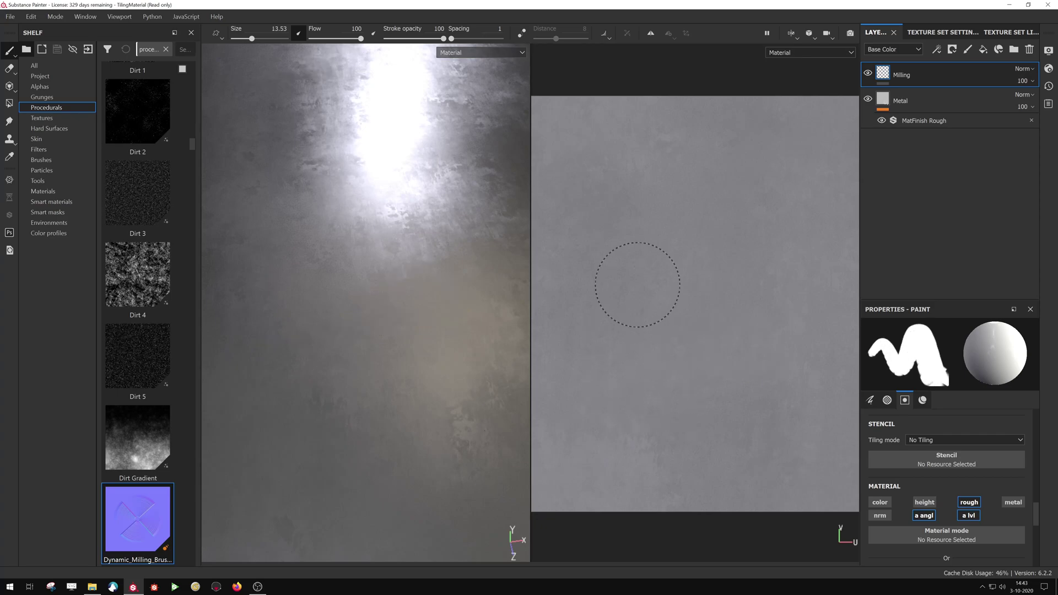
mouse_move(637, 284)
left_mouse_down()
mouse_move(641, 324)
mouse_move(684, 363)
mouse_move(755, 307)
mouse_move(700, 262)
mouse_move(632, 284)
mouse_move(700, 327)
mouse_move(694, 267)
mouse_move(687, 302)
left_mouse_up()
mouse_move(408, 345)
right_mouse_down("shift")
mouse_move(470, 335)
mouse_move(448, 349)
right_mouse_up("shift")
key("ctrl+z")
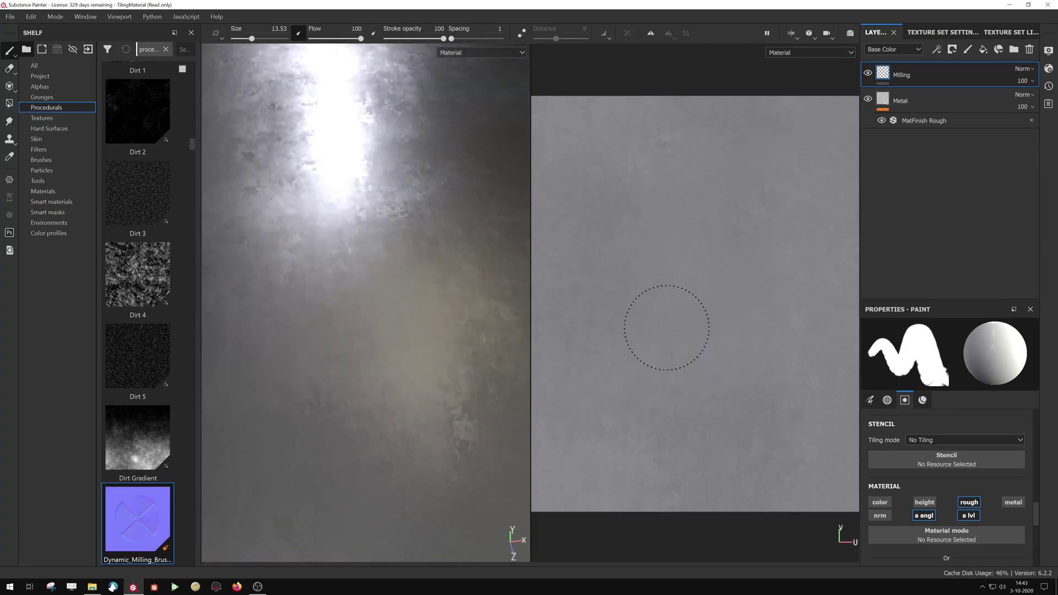
mouse_move(612, 317)
left_mouse_down()
mouse_move(760, 386)
mouse_move(769, 245)
mouse_move(630, 237)
mouse_move(632, 352)
mouse_move(640, 295)
left_mouse_up()
key("ctrl+z")
Try a straight stroke and a rectangular loop, then paint a U-shaped milled swirl at level 0.9.
scroll(958, 491, "down", 3)
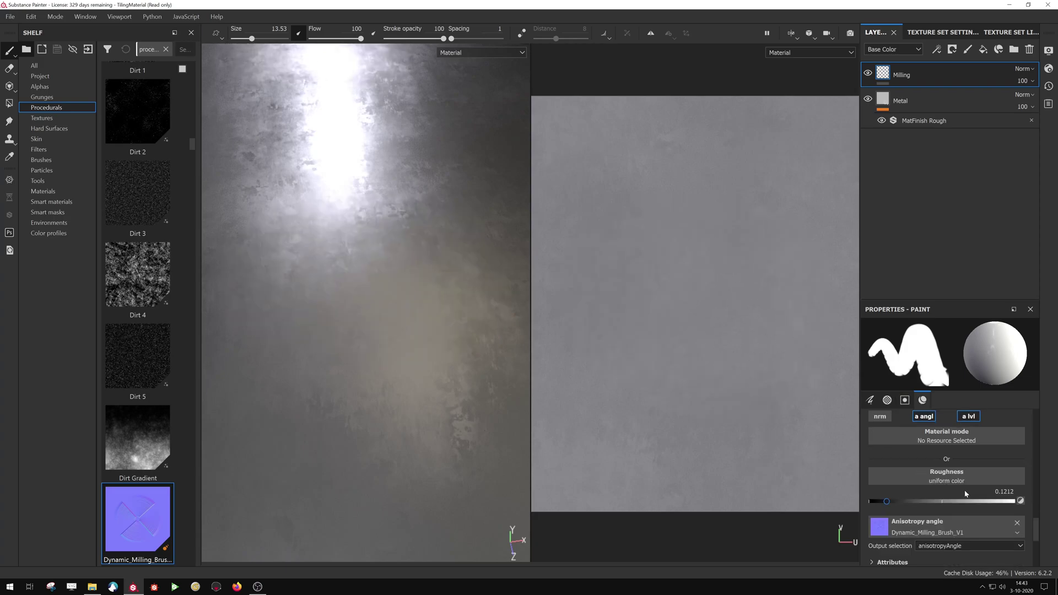
scroll(981, 512, "down", 5)
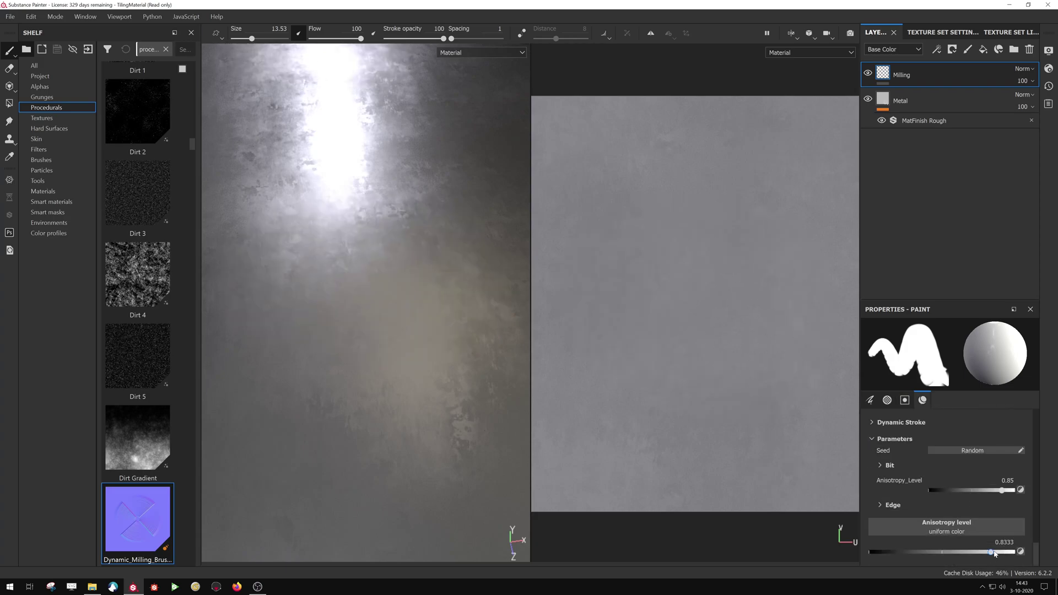
mouse_move(653, 333)
left_mouse_down()
mouse_move(659, 295)
mouse_move(712, 296)
mouse_move(741, 330)
mouse_move(719, 355)
left_mouse_up()
key("ctrl+z")
mouse_move(625, 313)
left_mouse_down()
mouse_move(627, 451)
mouse_move(763, 440)
mouse_move(748, 306)
mouse_move(721, 274)
mouse_move(640, 276)
mouse_move(631, 392)
mouse_move(676, 429)
mouse_move(714, 321)
mouse_move(673, 288)
mouse_move(658, 387)
mouse_move(704, 353)
mouse_move(661, 347)
mouse_move(695, 380)
left_mouse_up()
key("ctrl+z")
mouse_move(638, 295)
left_mouse_down()
mouse_move(643, 398)
mouse_move(756, 389)
mouse_move(728, 250)
mouse_move(636, 260)
mouse_move(628, 303)
mouse_move(644, 380)
mouse_move(662, 390)
mouse_move(709, 375)
mouse_move(716, 336)
mouse_move(661, 343)
mouse_move(648, 312)
mouse_move(702, 300)
mouse_move(677, 283)
left_mouse_up()
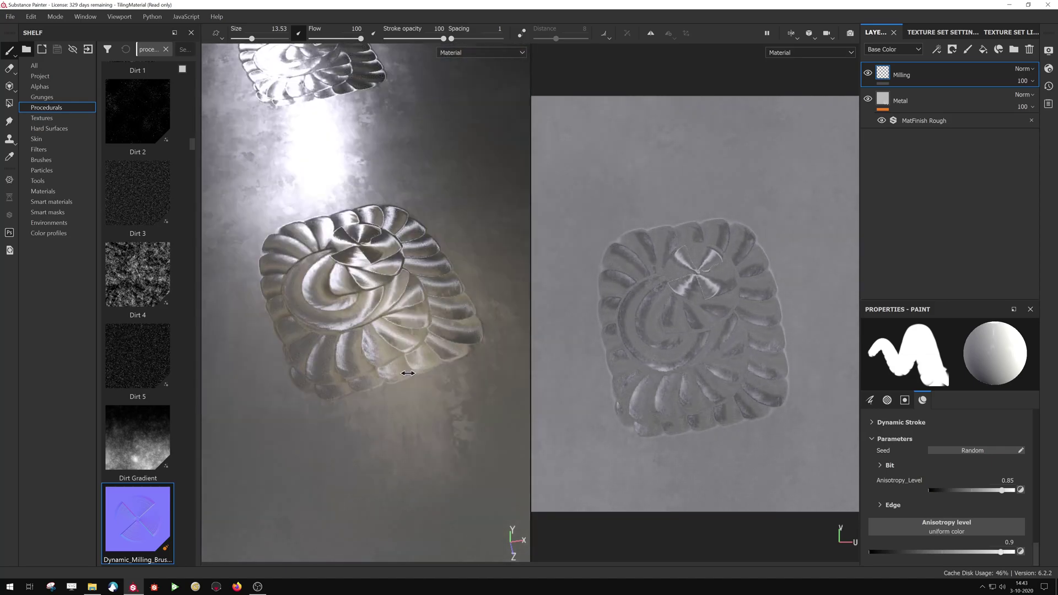
Lower anisotropy level to 0.322 and paint a broad low-sheen milled patch.
left_click(914, 552)
mouse_move(601, 447)
left_mouse_down()
mouse_move(580, 385)
mouse_move(573, 284)
mouse_move(584, 220)
mouse_move(737, 202)
mouse_move(786, 251)
mouse_move(809, 306)
mouse_move(830, 392)
mouse_move(754, 438)
mouse_move(656, 435)
mouse_move(620, 380)
mouse_move(603, 282)
mouse_move(618, 233)
mouse_move(741, 266)
mouse_move(632, 279)
mouse_move(809, 332)
mouse_move(652, 345)
mouse_move(699, 382)
mouse_move(841, 409)
mouse_move(765, 308)
left_mouse_up()
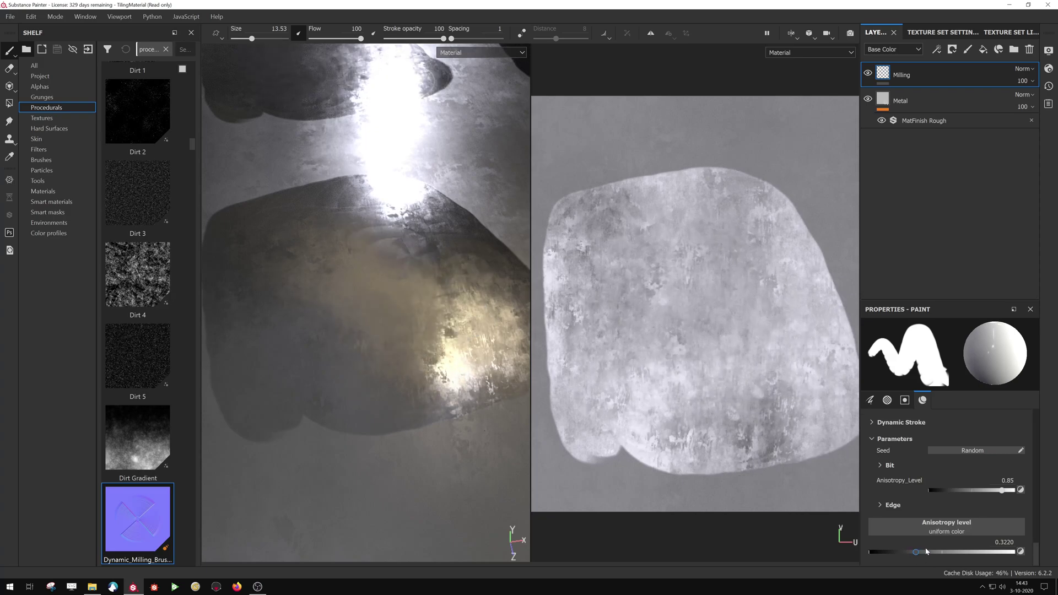
mouse_move(636, 339)
left_mouse_down()
mouse_move(654, 314)
mouse_move(757, 287)
mouse_move(776, 338)
mouse_move(643, 362)
mouse_move(618, 332)
mouse_move(749, 308)
left_mouse_up()
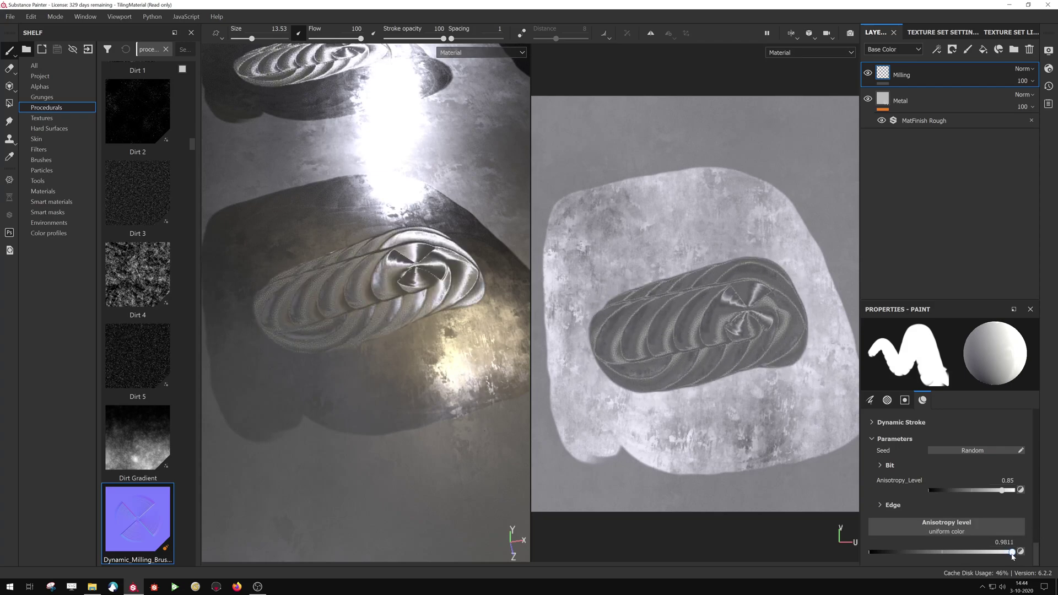
Paint a large oval milled ring at level 0.9811 and orbit down onto it.
mouse_move(628, 316)
left_mouse_down()
mouse_move(718, 244)
mouse_move(823, 287)
mouse_move(814, 378)
mouse_move(640, 414)
mouse_move(572, 309)
mouse_move(662, 254)
mouse_move(775, 254)
mouse_move(821, 275)
left_mouse_up()
mouse_move(418, 308)
left_mouse_down("alt")
mouse_move(444, 351)
mouse_move(347, 498)
mouse_move(413, 348)
mouse_move(417, 358)
left_mouse_up("alt")
right_click_drag(417, 358, 432, 413, "alt")
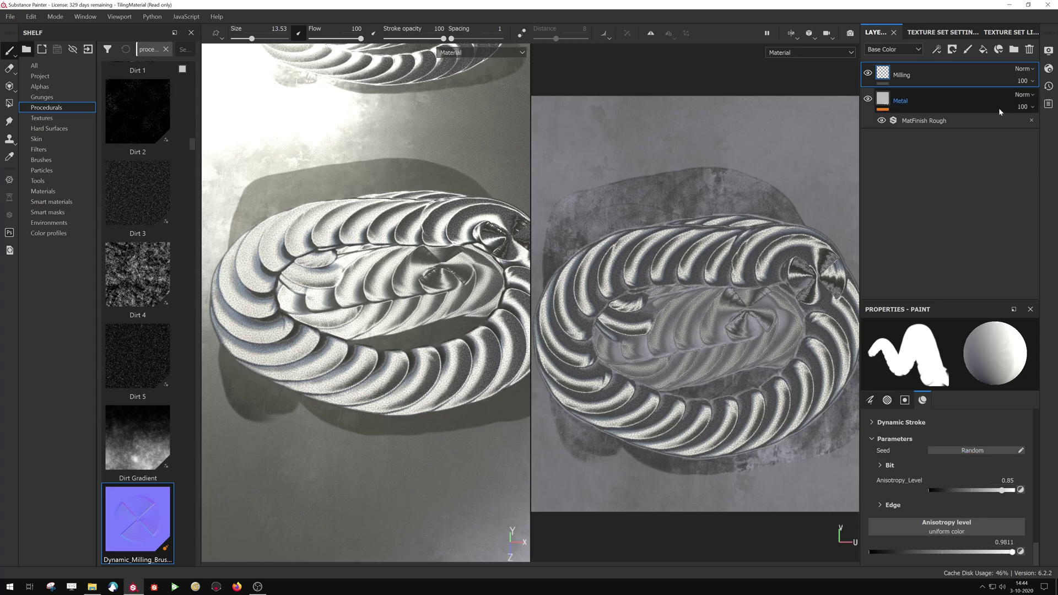
Paint dense overlapping milled swirls across most of the plane at level 0.9811.
left_click_drag(732, 385, 683, 393, "alt")
mouse_move(402, 374)
left_mouse_down("alt")
mouse_move(380, 372)
mouse_move(431, 338)
left_mouse_up("alt")
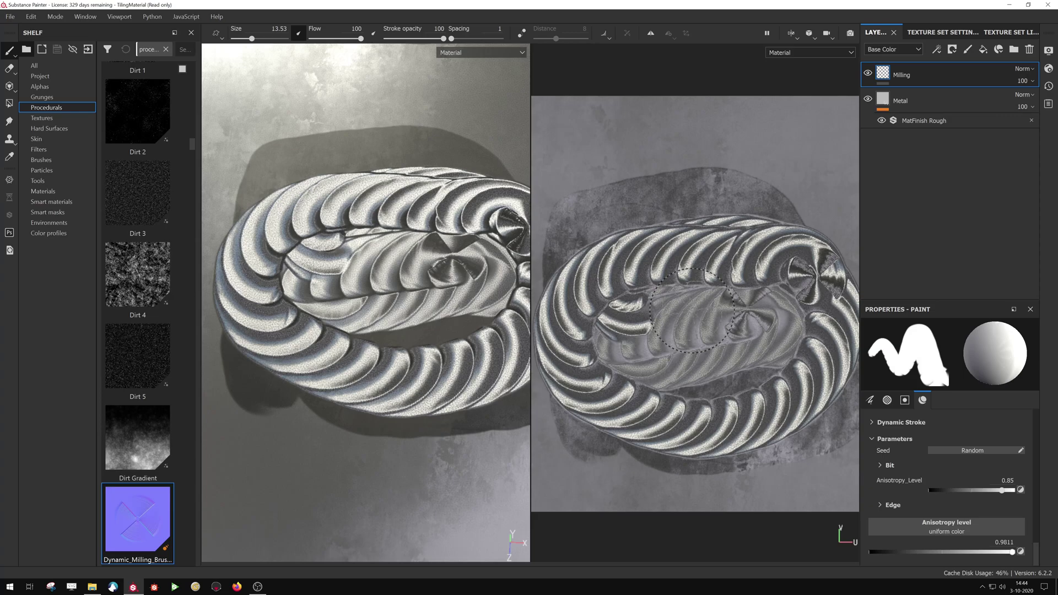
mouse_move(264, 242)
left_mouse_down()
mouse_move(320, 243)
mouse_move(287, 358)
mouse_move(352, 247)
mouse_move(449, 328)
mouse_move(480, 212)
mouse_move(435, 165)
mouse_move(333, 190)
mouse_move(241, 248)
mouse_move(259, 397)
mouse_move(463, 485)
mouse_move(451, 451)
mouse_move(358, 374)
mouse_move(429, 276)
mouse_move(349, 82)
mouse_move(430, 386)
mouse_move(237, 485)
mouse_move(473, 528)
mouse_move(501, 280)
mouse_move(485, 111)
mouse_move(237, 74)
mouse_move(286, 267)
mouse_move(248, 408)
mouse_move(408, 512)
mouse_move(452, 419)
mouse_move(427, 259)
mouse_move(435, 250)
left_mouse_up()
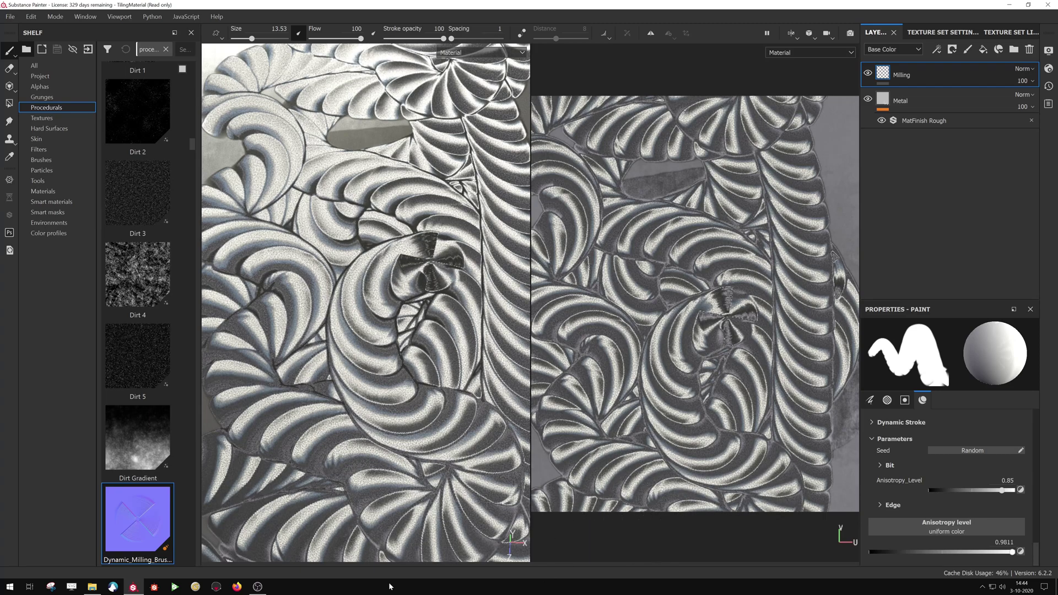